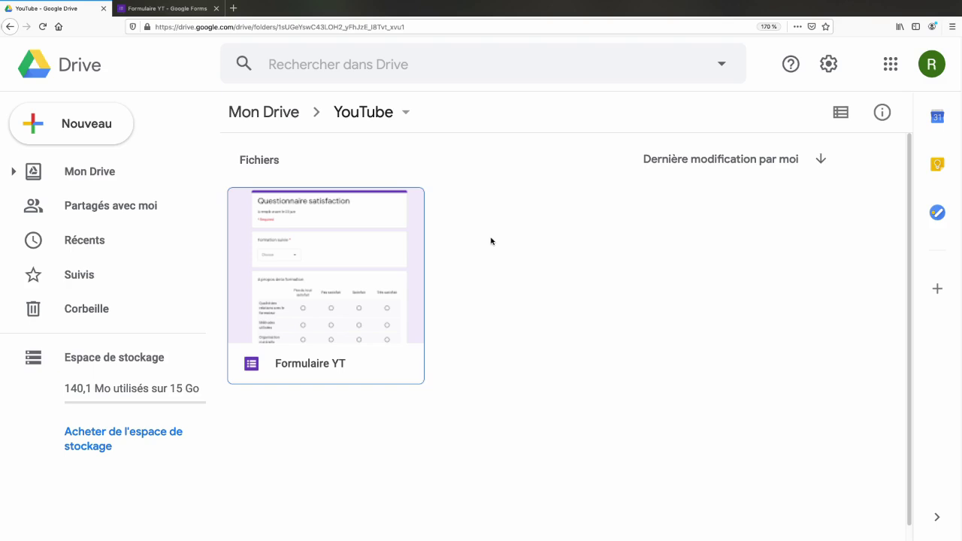
From the Drive YouTube folder's Nouveau menu, open the Formulaire YT satisfaction form
left_click(71, 124)
mouse_move(151, 322)
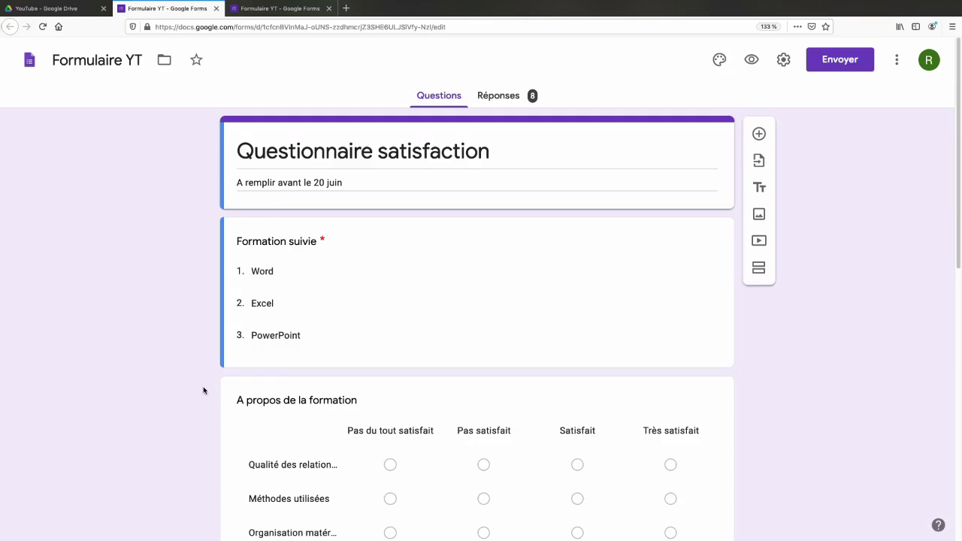
triple_click(271, 159)
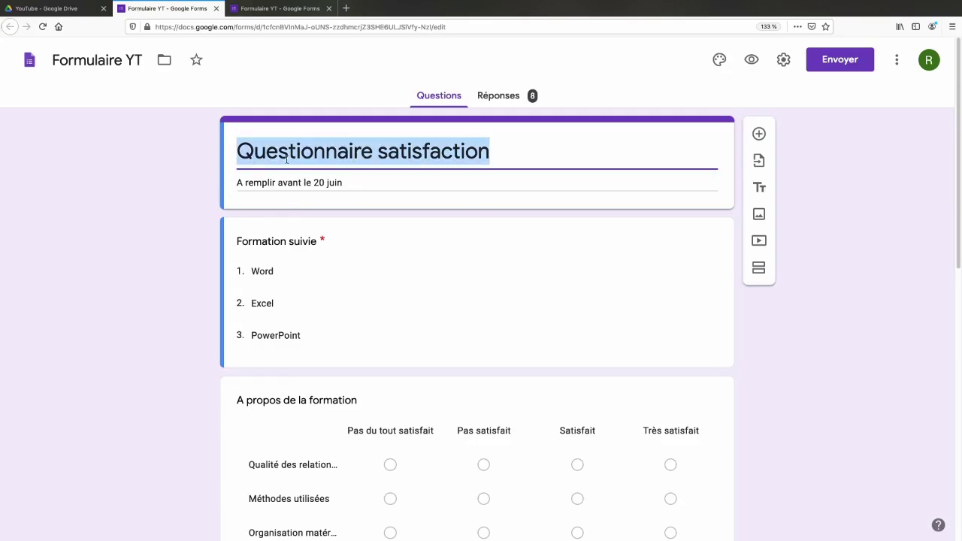
triple_click(283, 182)
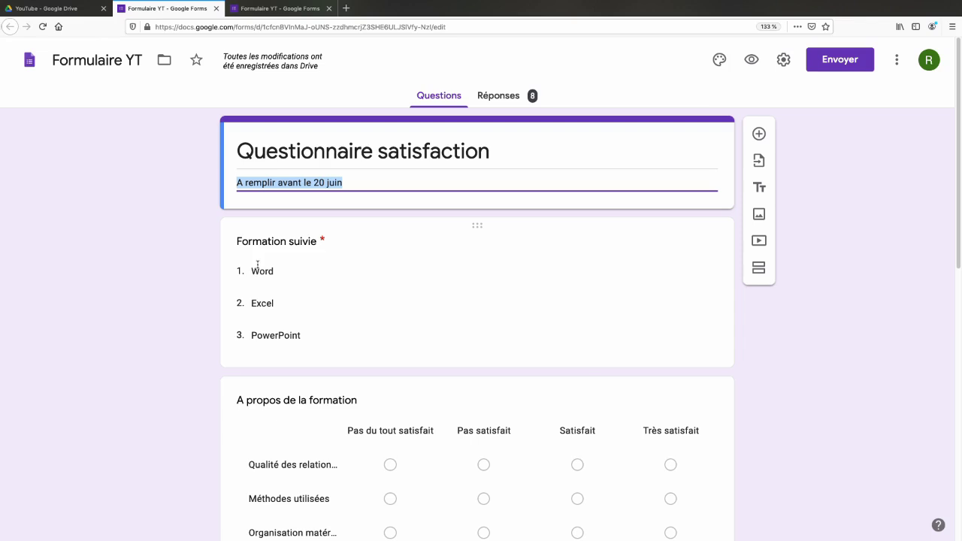
left_click(295, 242)
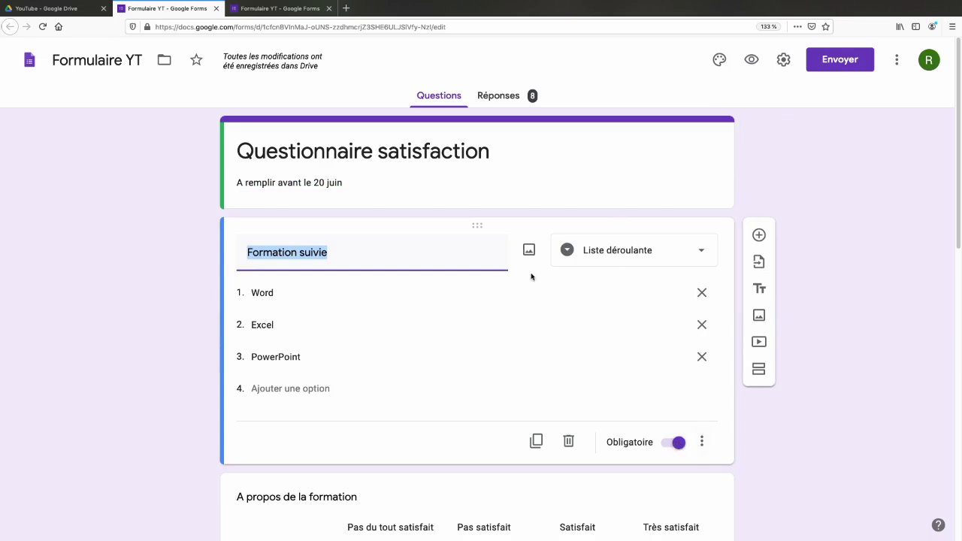
scroll(268, 408, "down", 5)
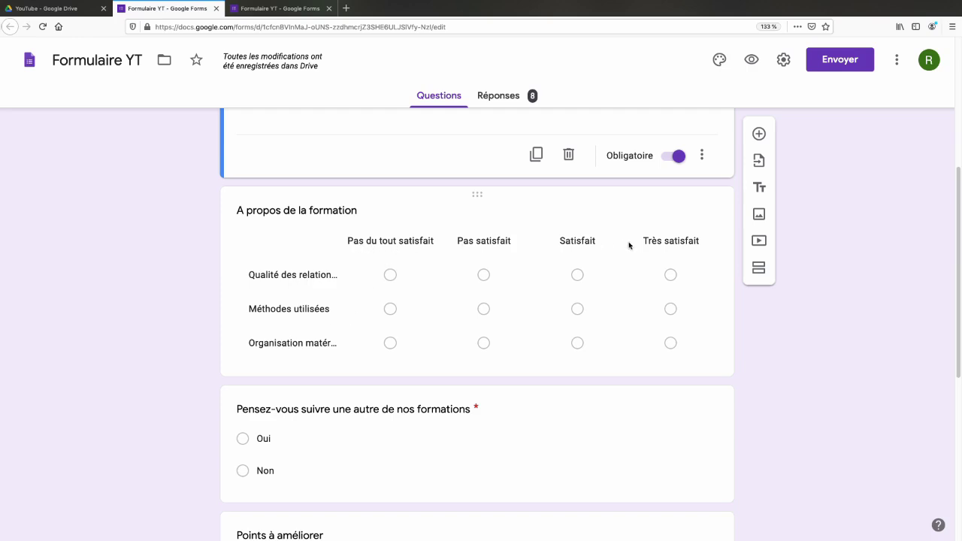
left_click(679, 247)
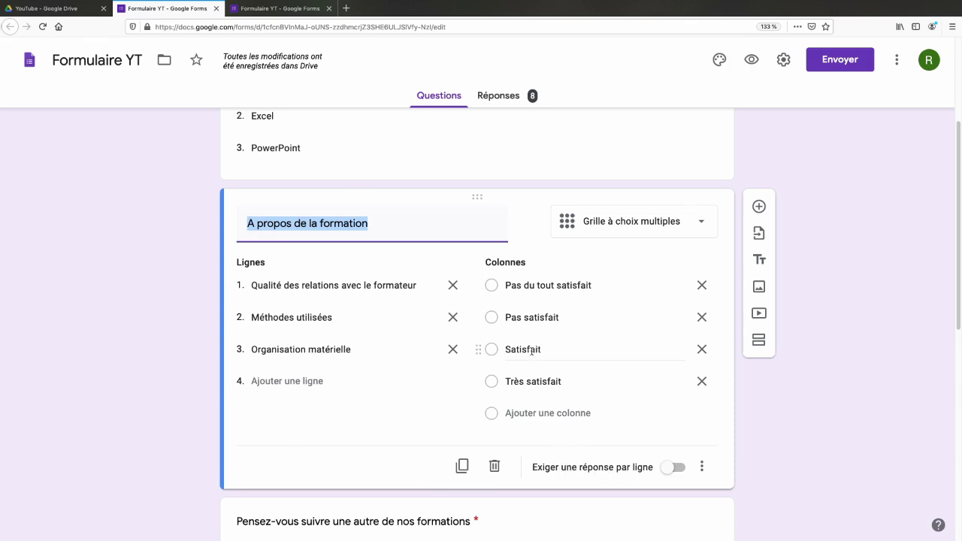
scroll(278, 271, "down", 5)
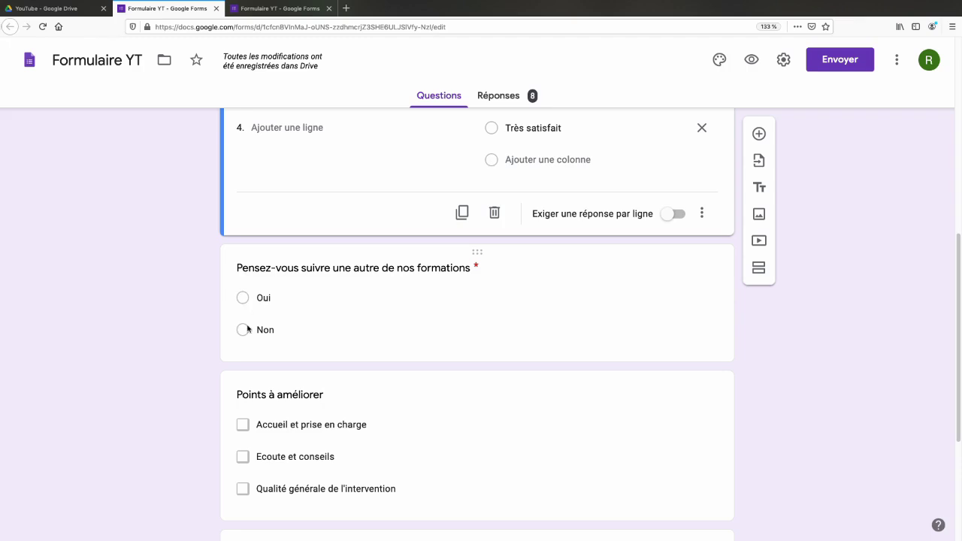
left_click(291, 292)
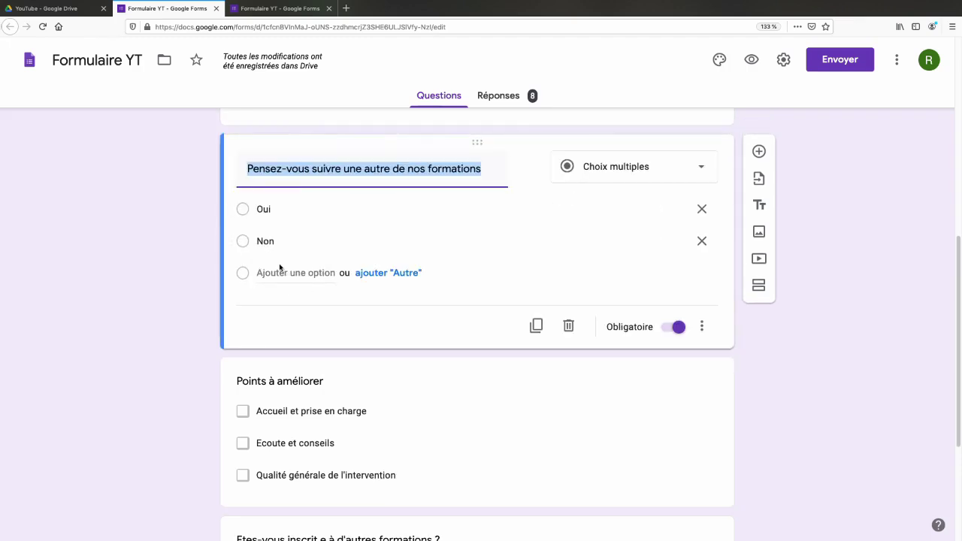
scroll(234, 349, "down", 3)
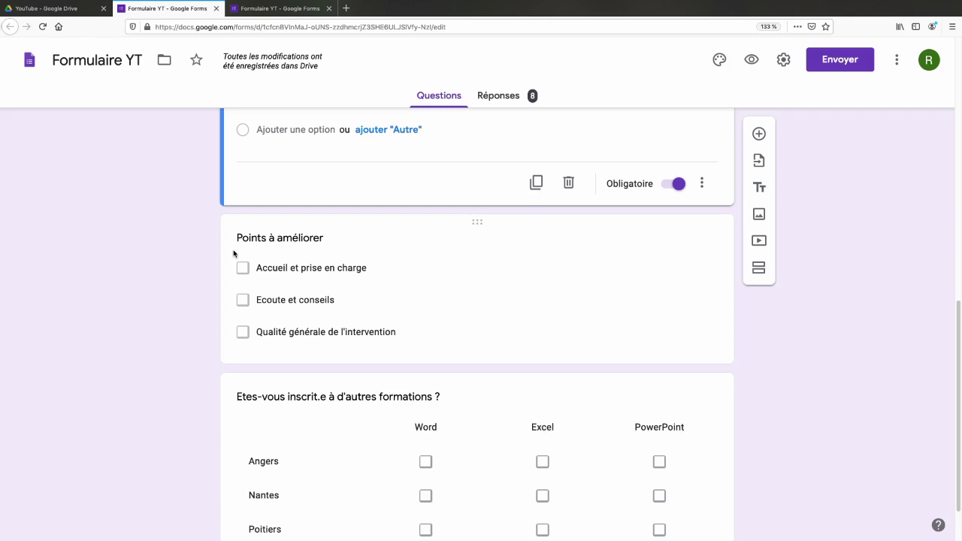
left_click(248, 277)
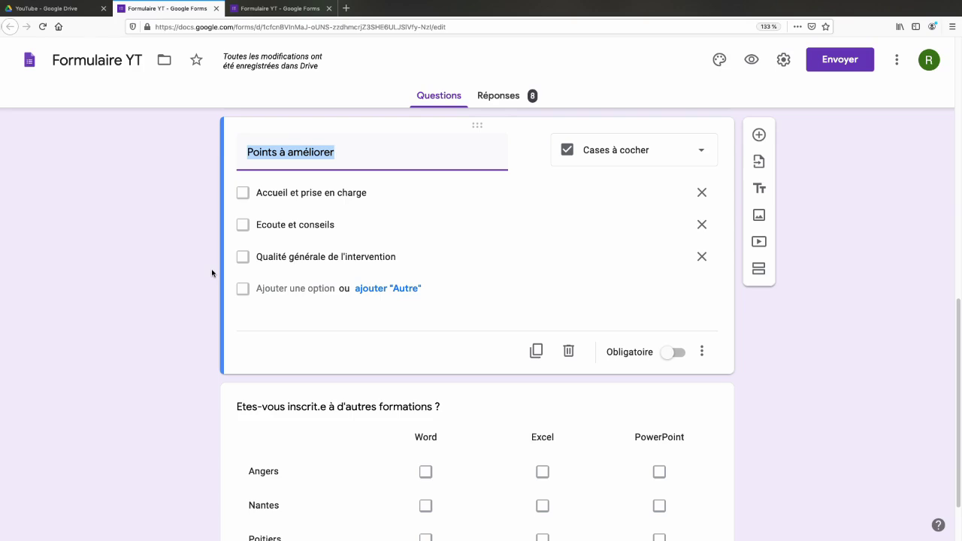
scroll(243, 327, "down", 2)
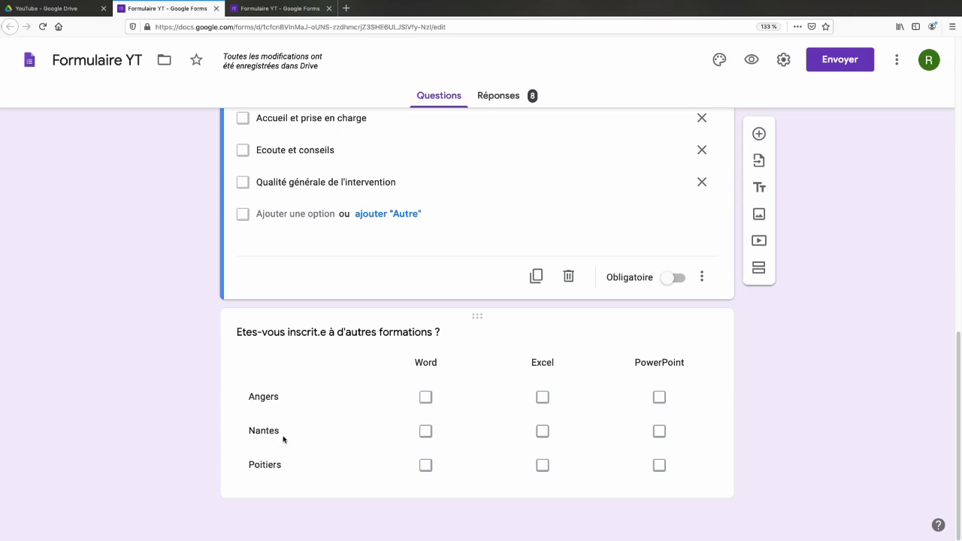
left_click(671, 438)
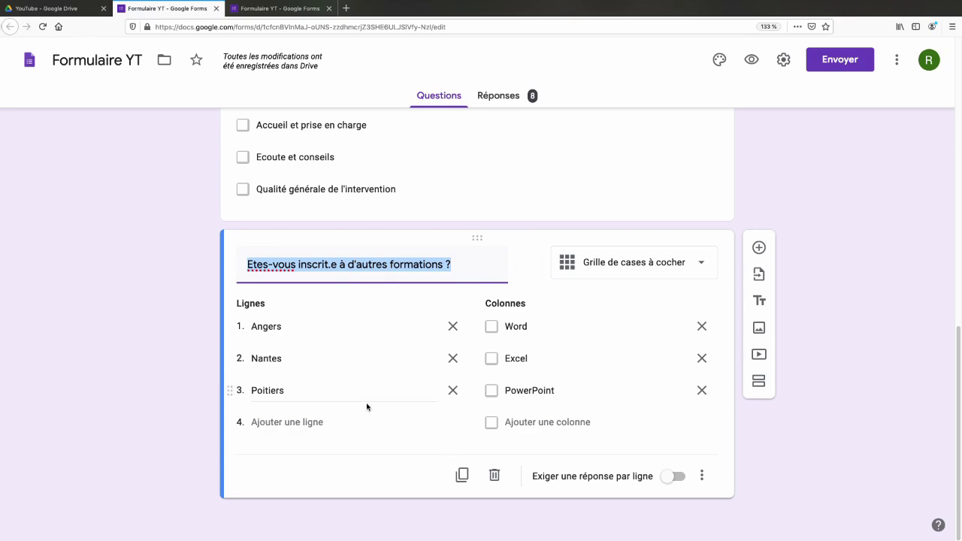
left_click(608, 262)
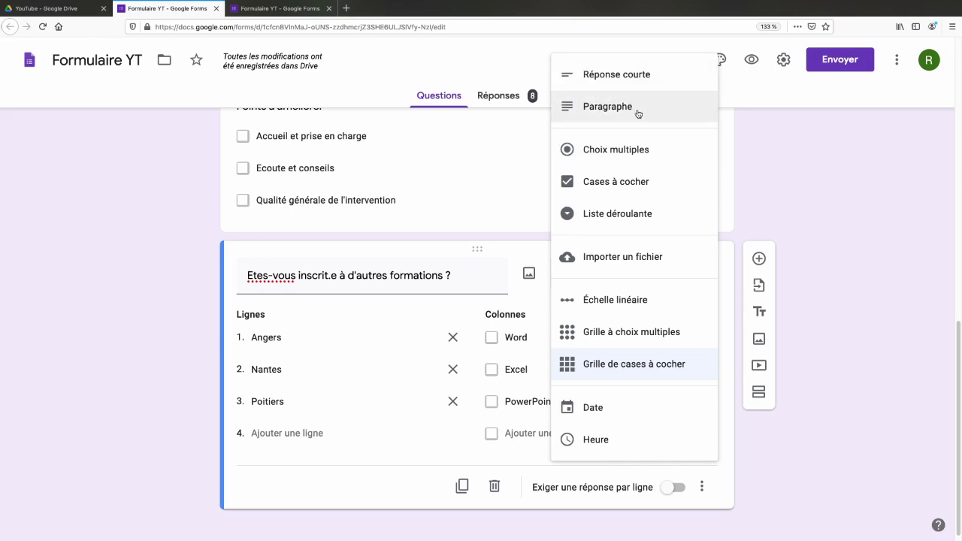
key("Escape")
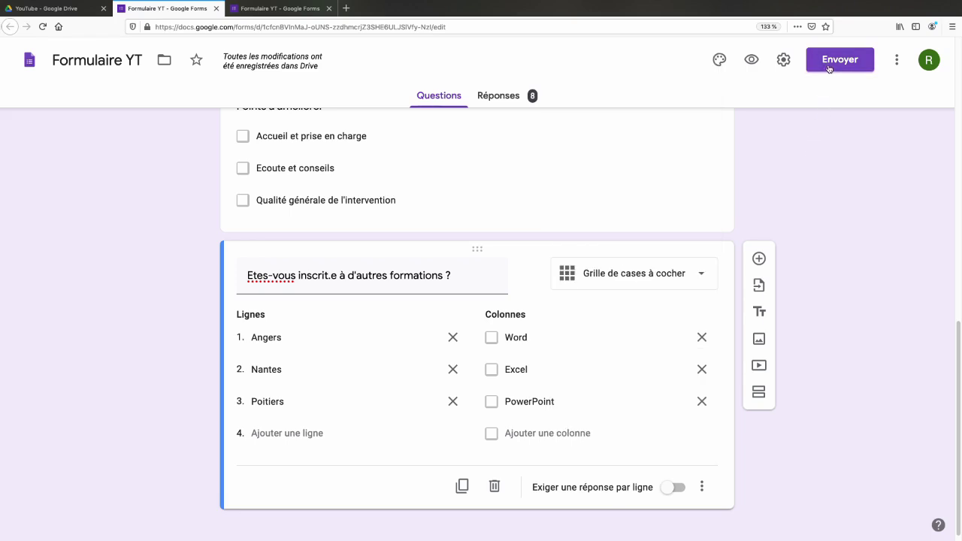
Show the 8-response summary and copy the A propos de la formation bar chart
left_click(498, 96)
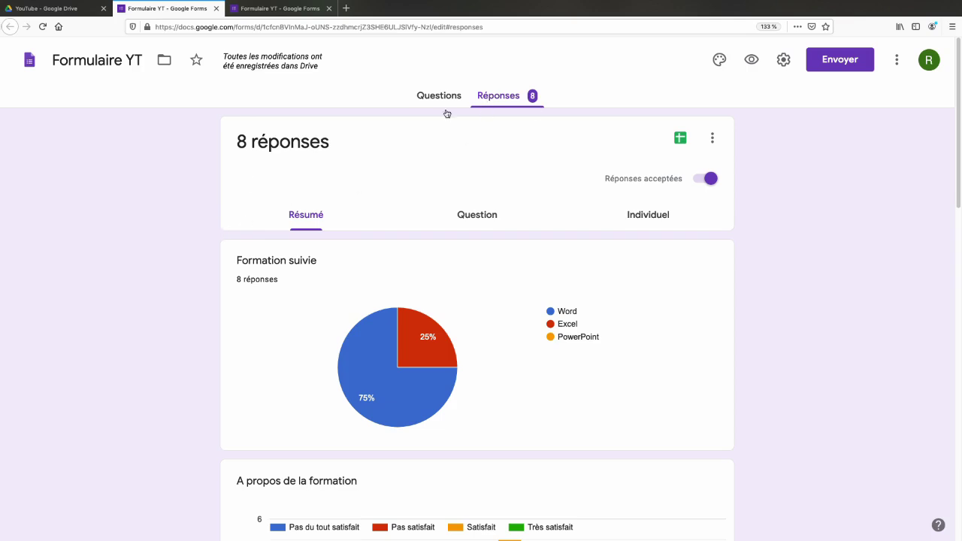
scroll(215, 212, "down", 1)
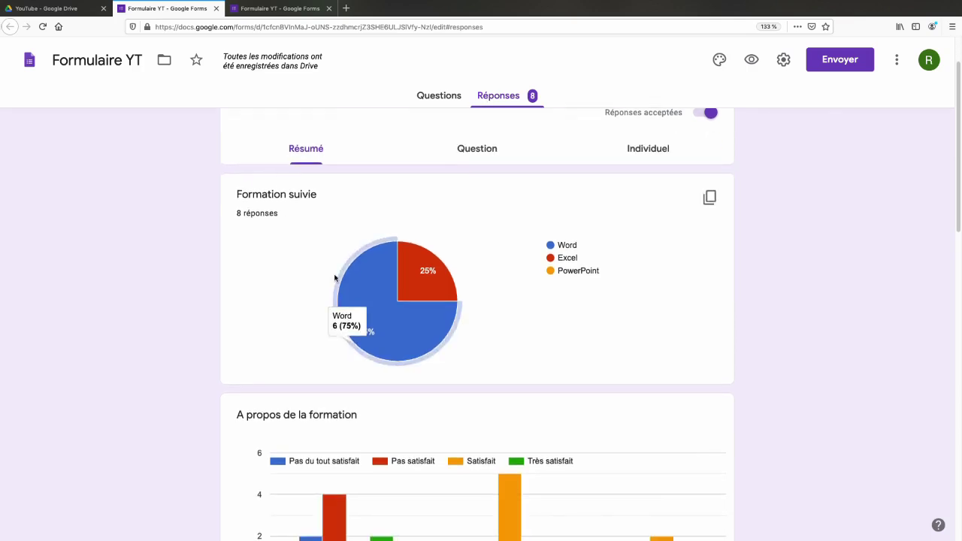
scroll(296, 273, "down", 3)
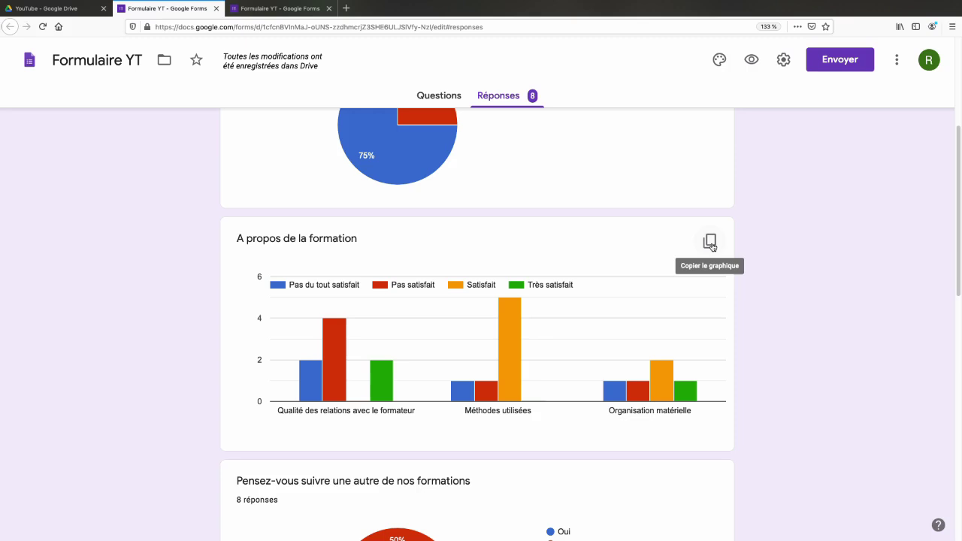
left_click(711, 242)
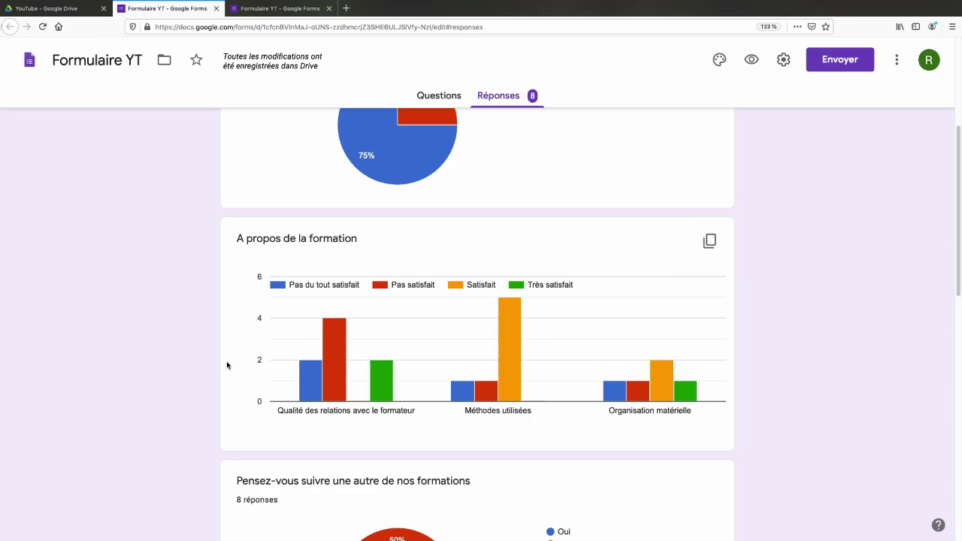
Open the linked Formulaire YT (réponses) spreadsheet
scroll(227, 365, "up", 3)
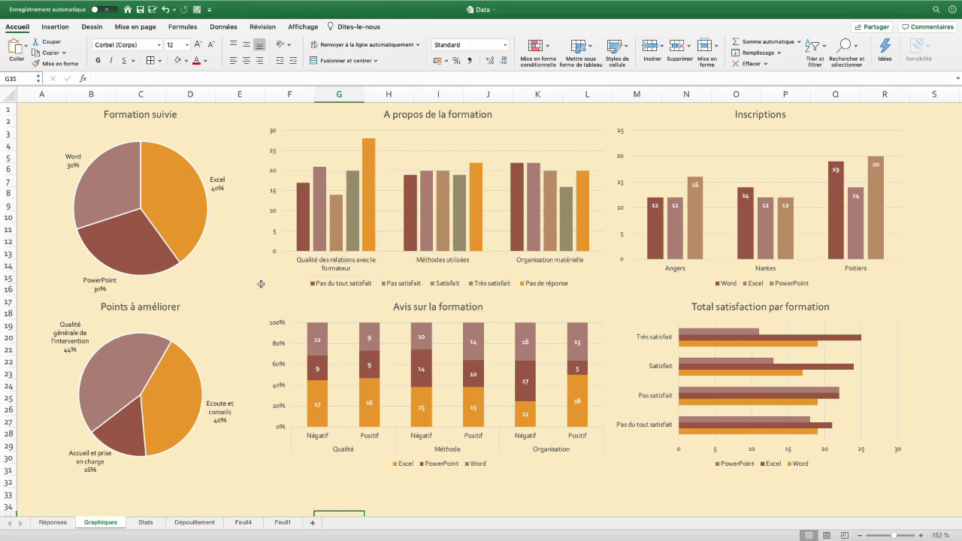
mouse_move(536, 230)
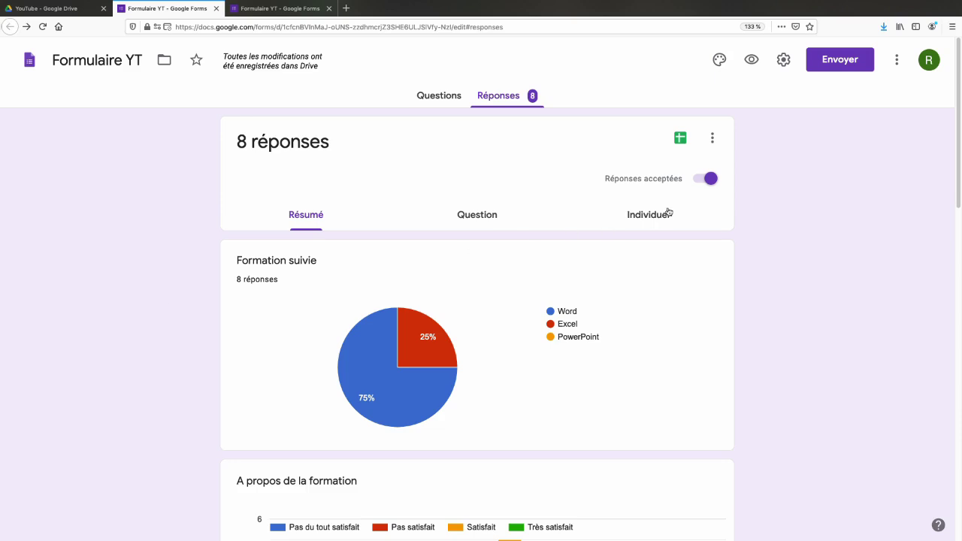
left_click(680, 138)
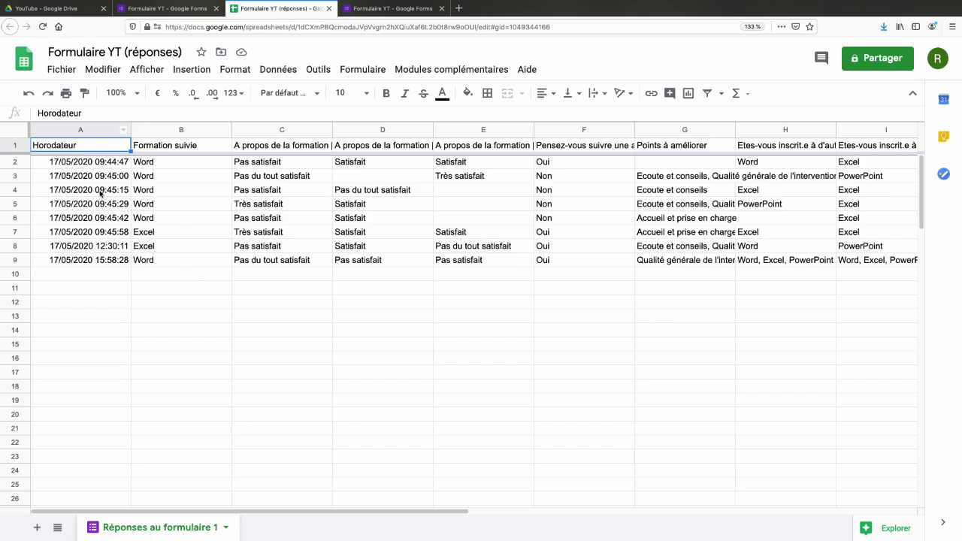
Choose Microsoft Excel (XLSX) as the download format for the responses sheet
left_click(62, 70)
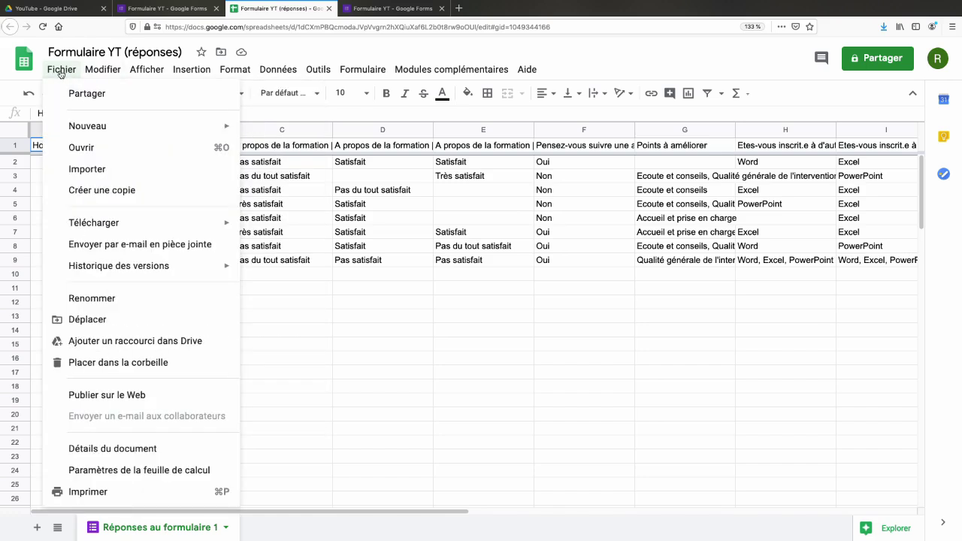
mouse_move(113, 224)
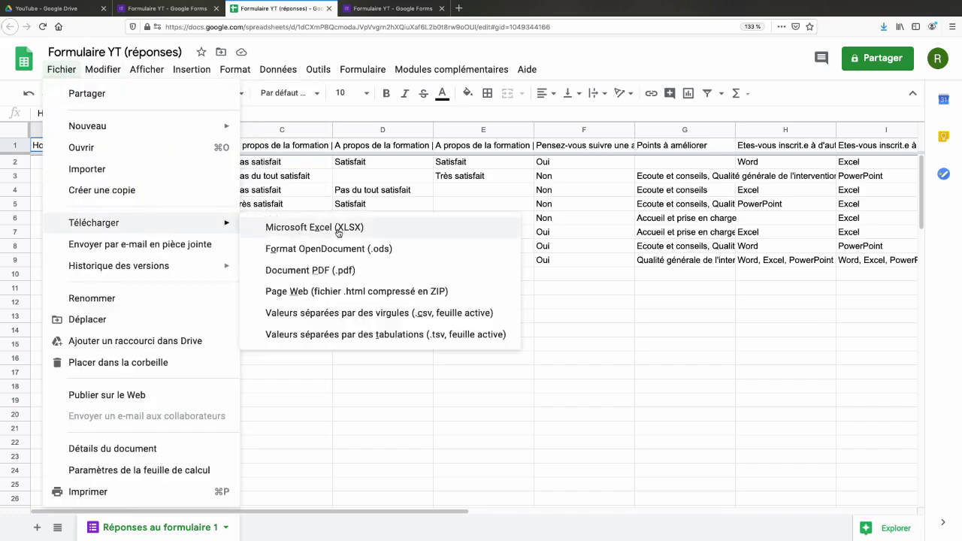
left_click(269, 227)
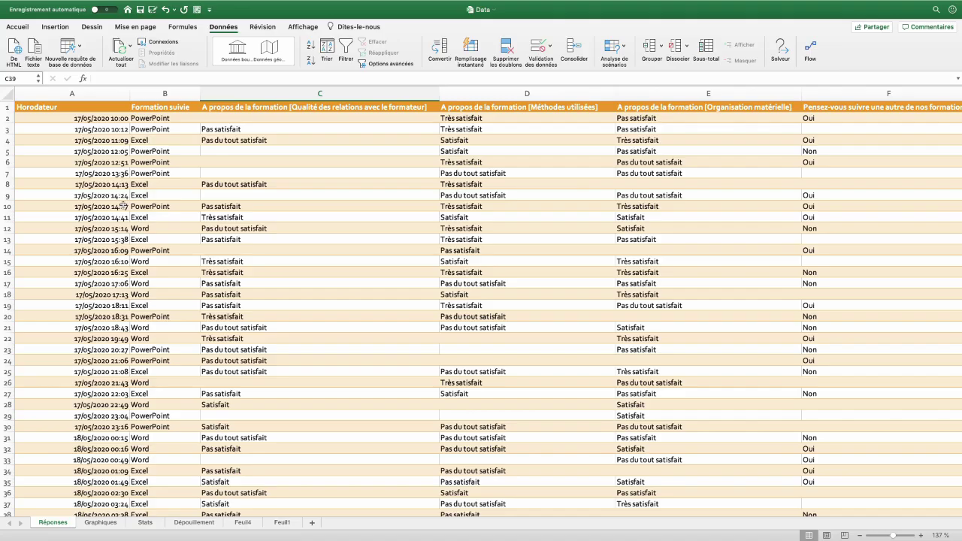
left_click(164, 93)
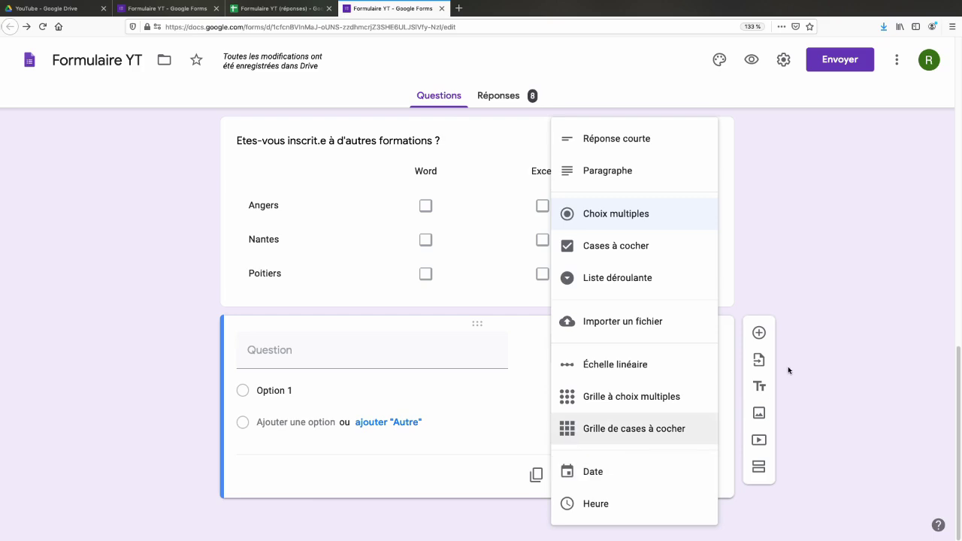
Make the new last question a Heure (time) question and paste the title Durée du trajet
left_click(784, 324)
left_click(620, 349)
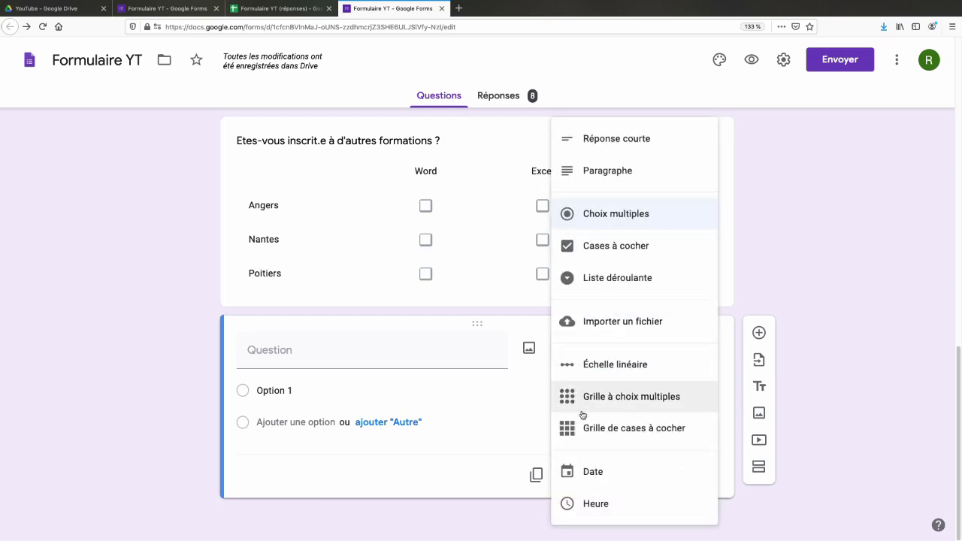
left_click(595, 504)
left_click(336, 386)
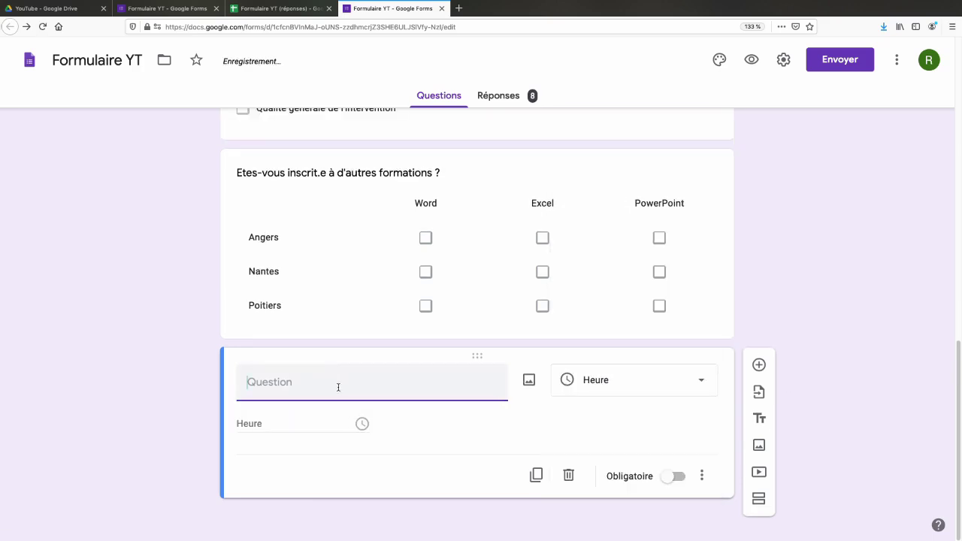
type("Durée du trajet")
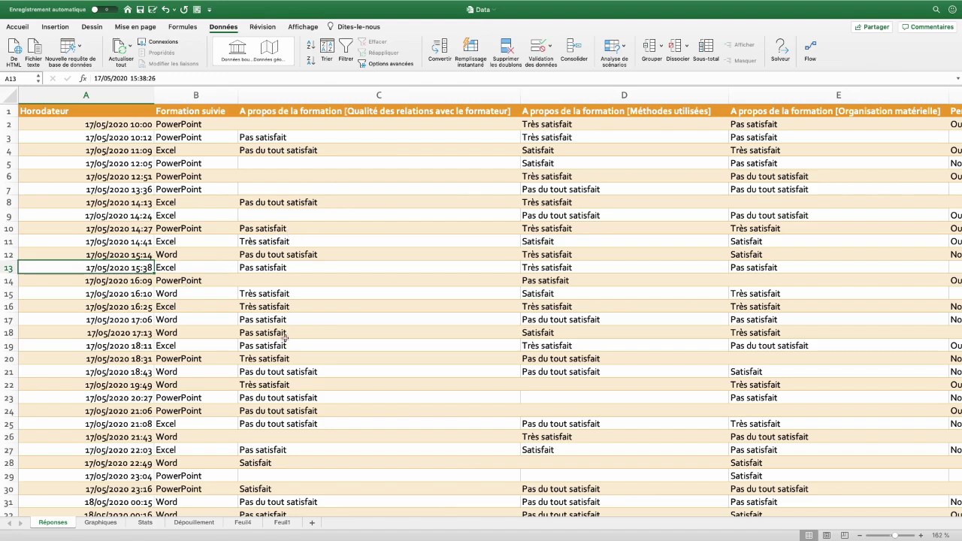
Format the Réponses range $A$1:$P$101 as an orange medium-style table with headers
left_click(94, 522)
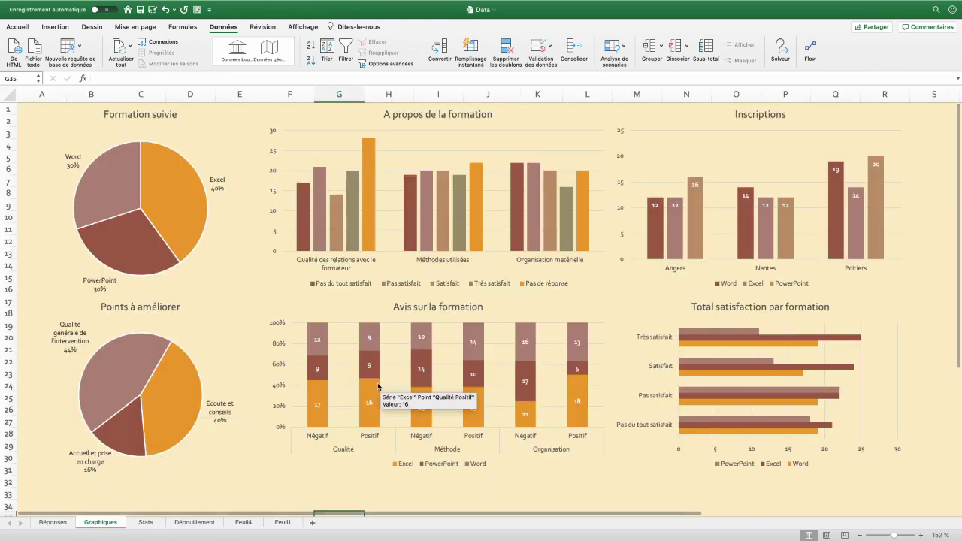
left_click(54, 523)
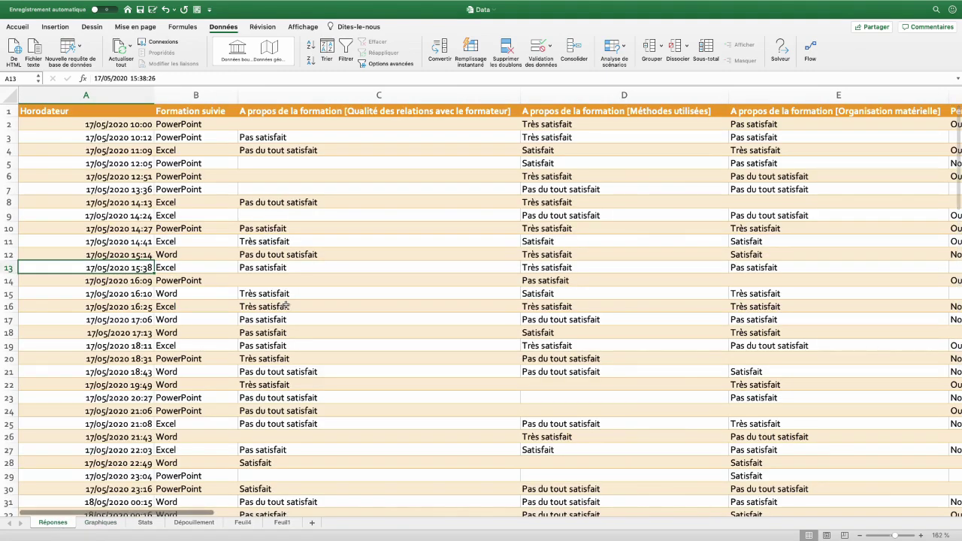
left_click(22, 28)
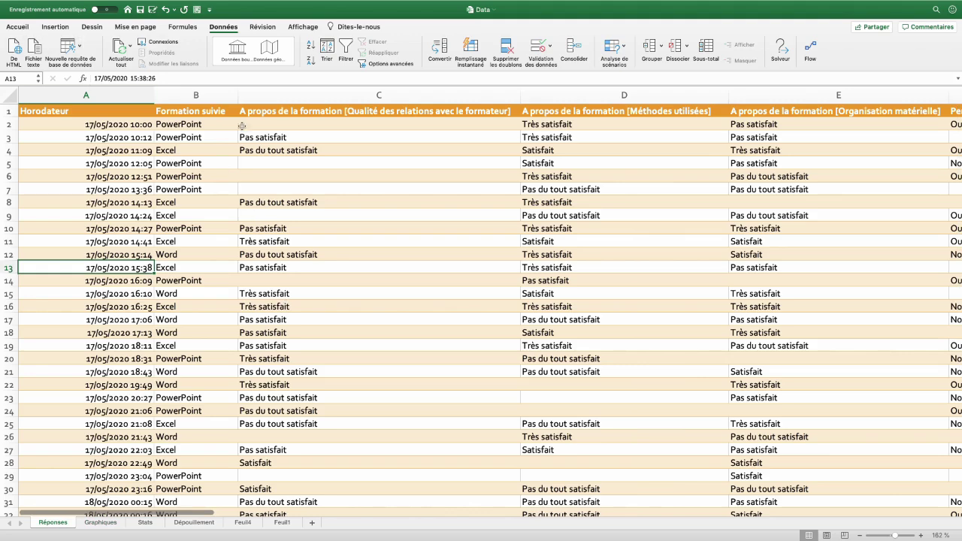
left_click(585, 53)
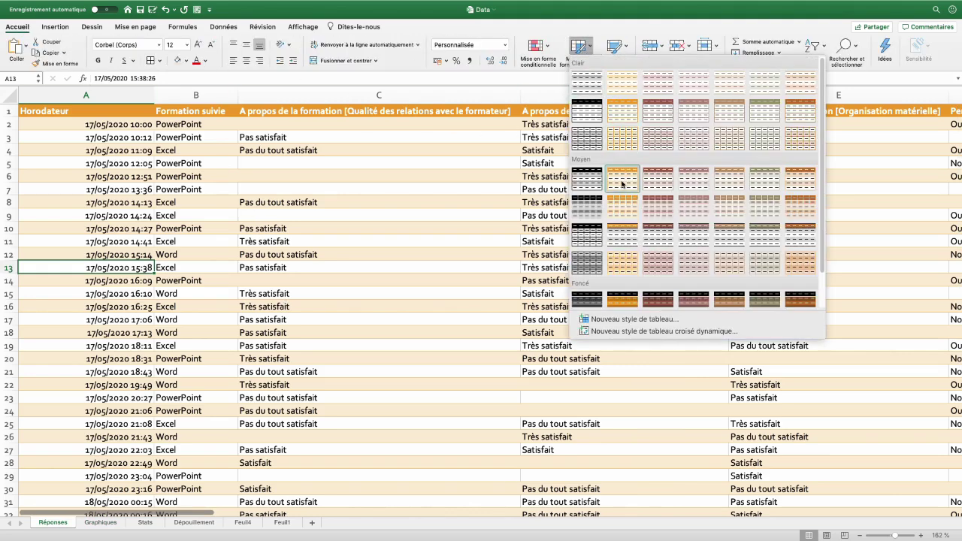
left_click(623, 182)
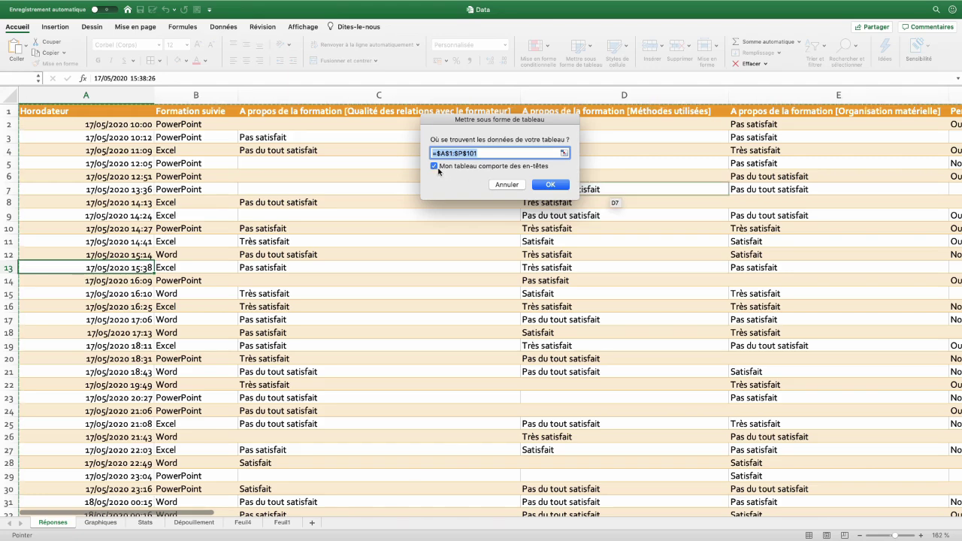
left_click(549, 184)
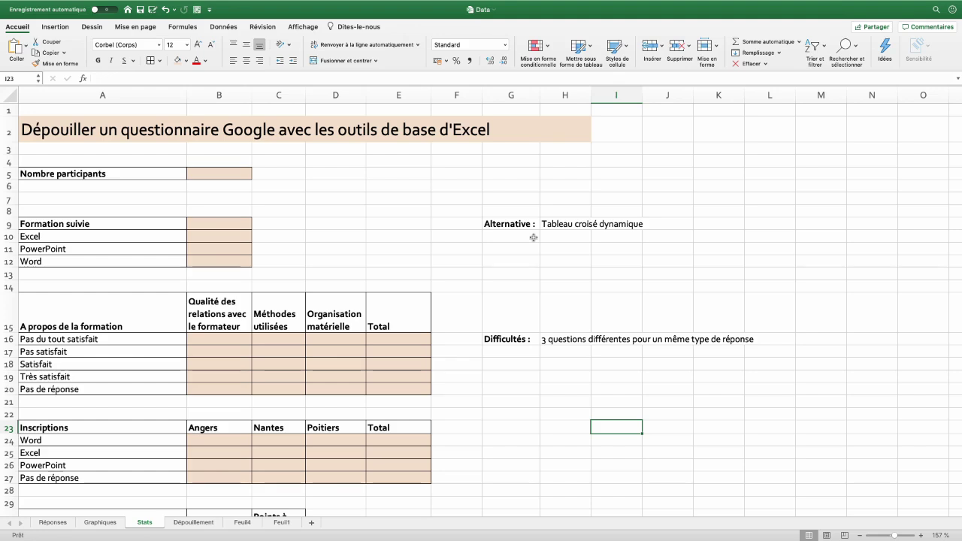
In B5, enter =NBVAL(Tableau1[Horodateur]) referencing the table's Horodateur column
left_click(201, 171)
type("=nbval")
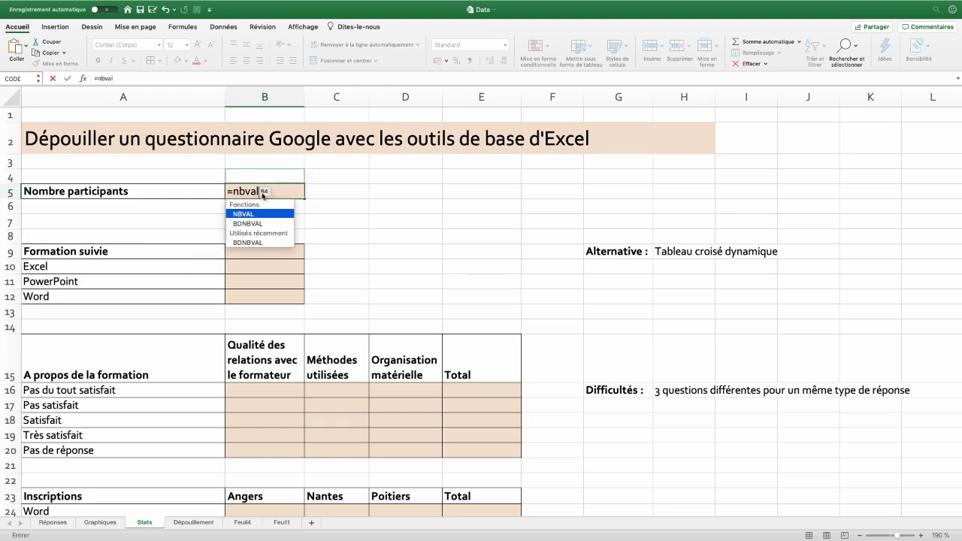
key("Down")
key("Up")
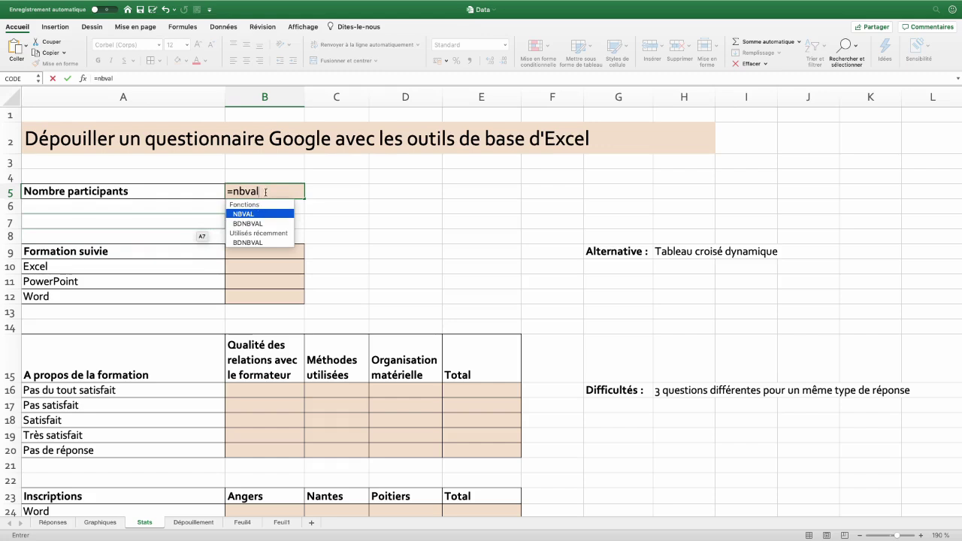
type("(")
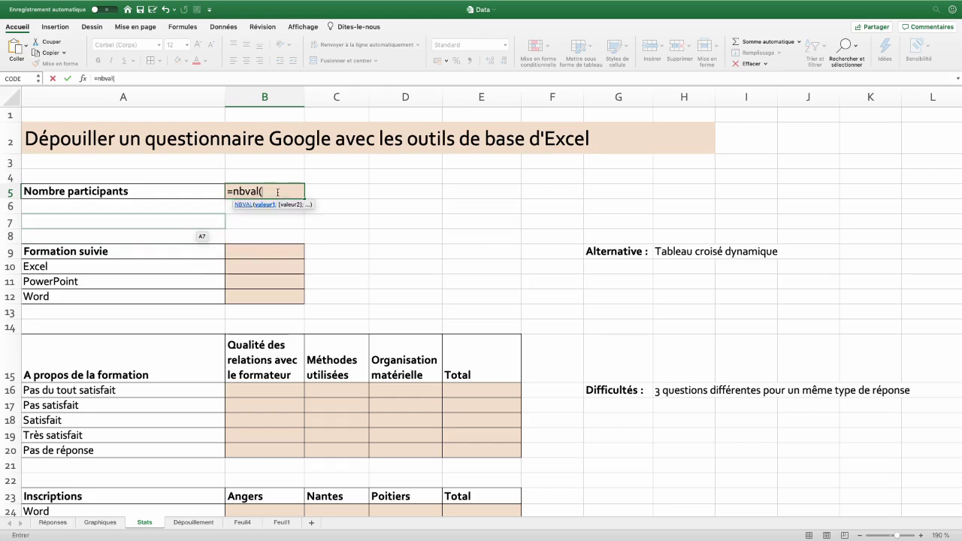
left_click(53, 522)
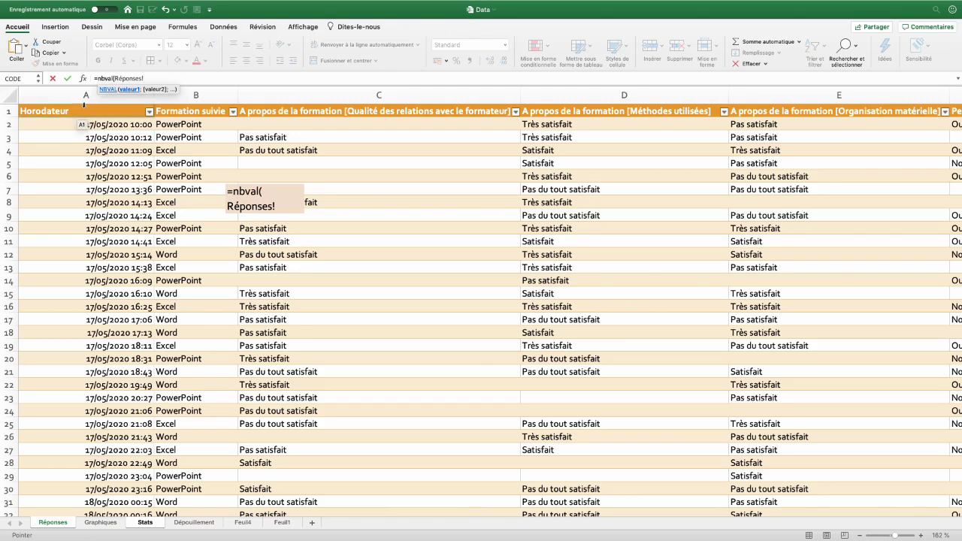
left_click(85, 106)
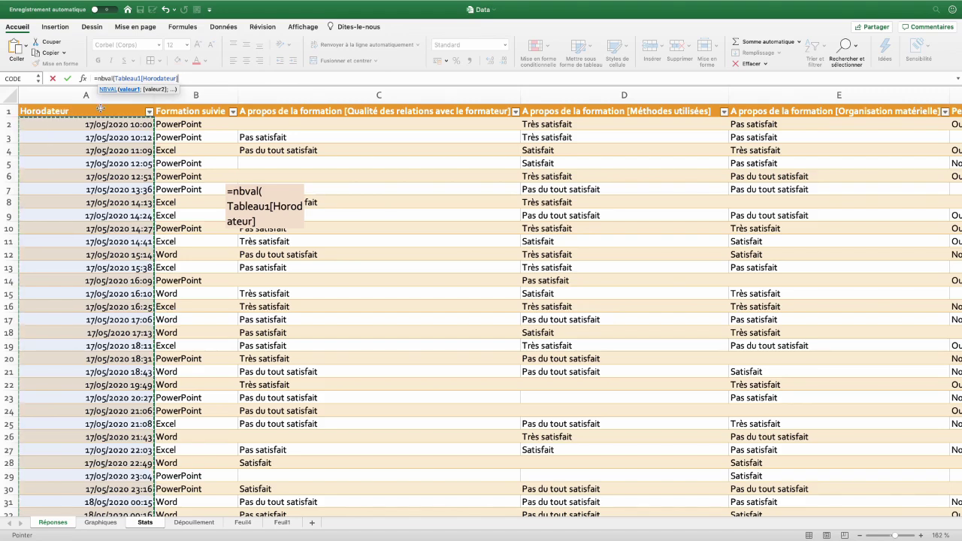
type(")")
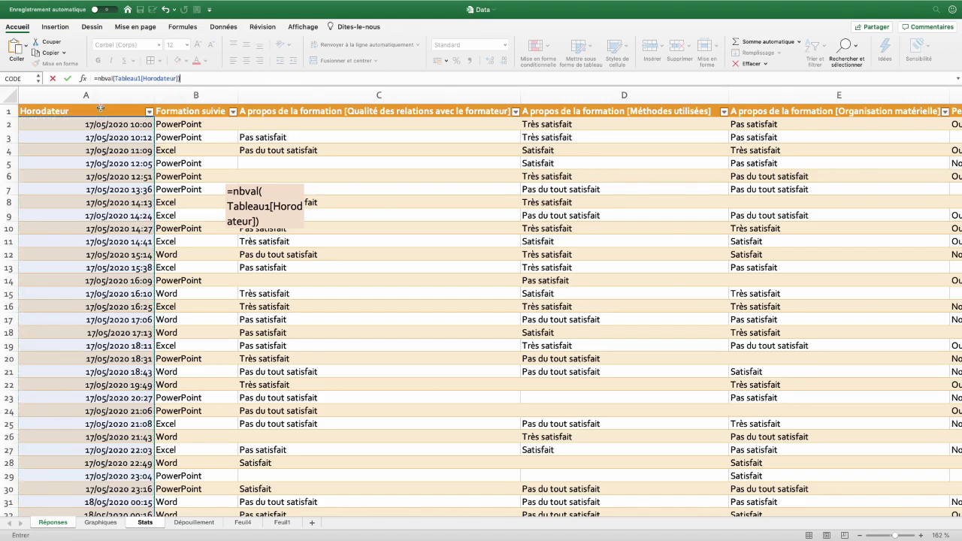
key("Return")
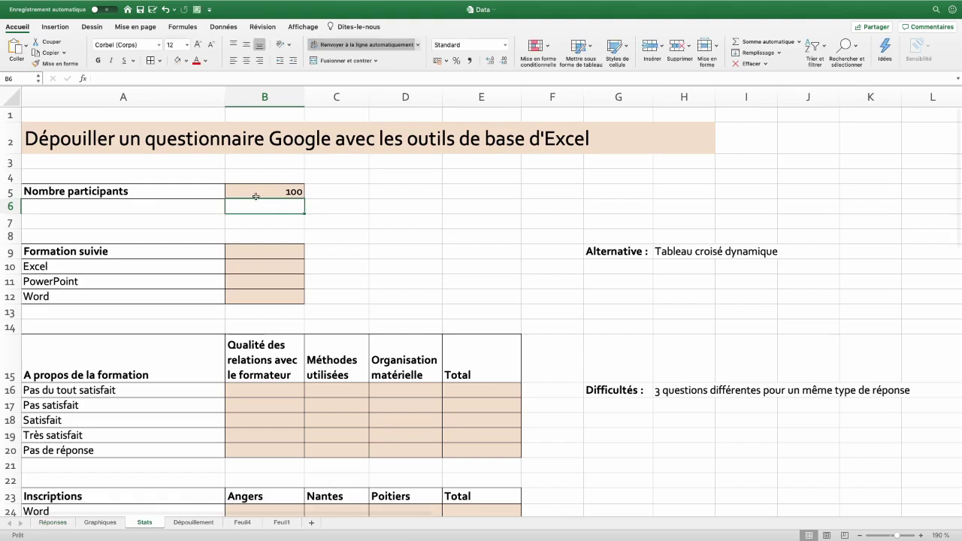
Replace B5's formula with =NBVAL(Réponses!A:A)-1, giving 100 participants
left_click(257, 196)
key("Delete")
type("=nbva")
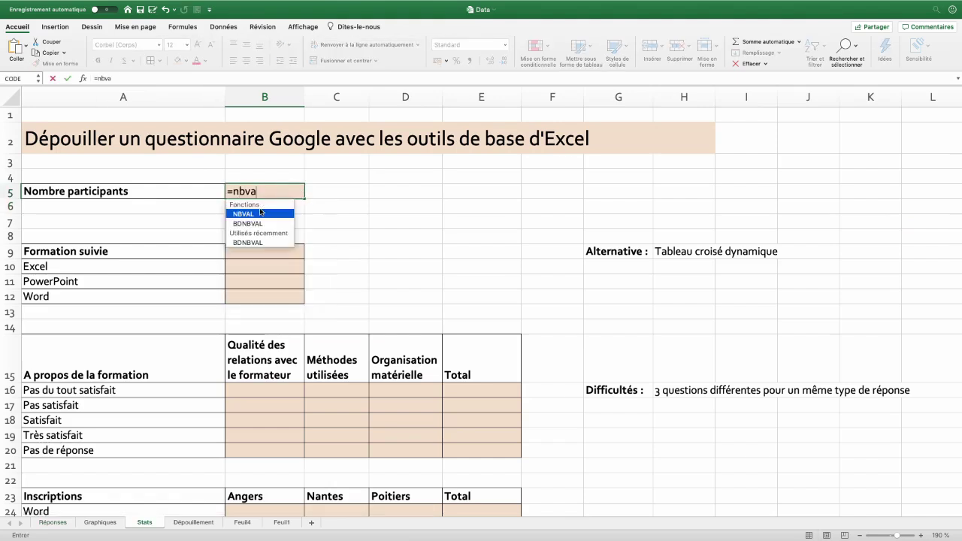
type("l(")
left_click(52, 522)
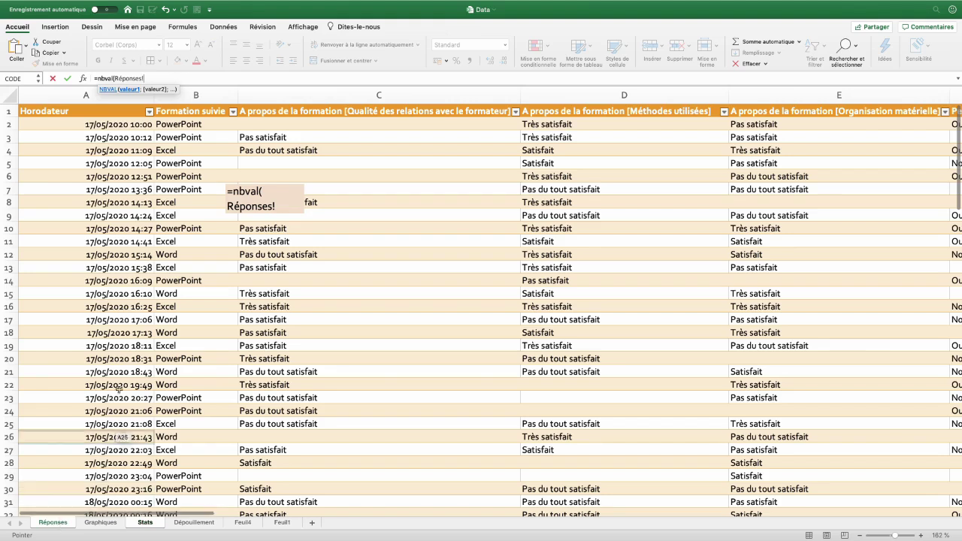
left_click(80, 93)
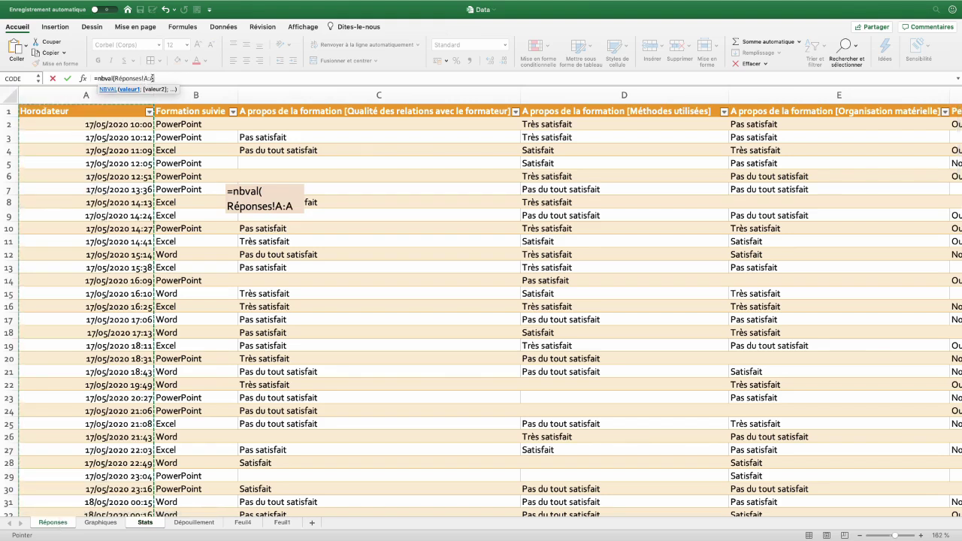
type(")")
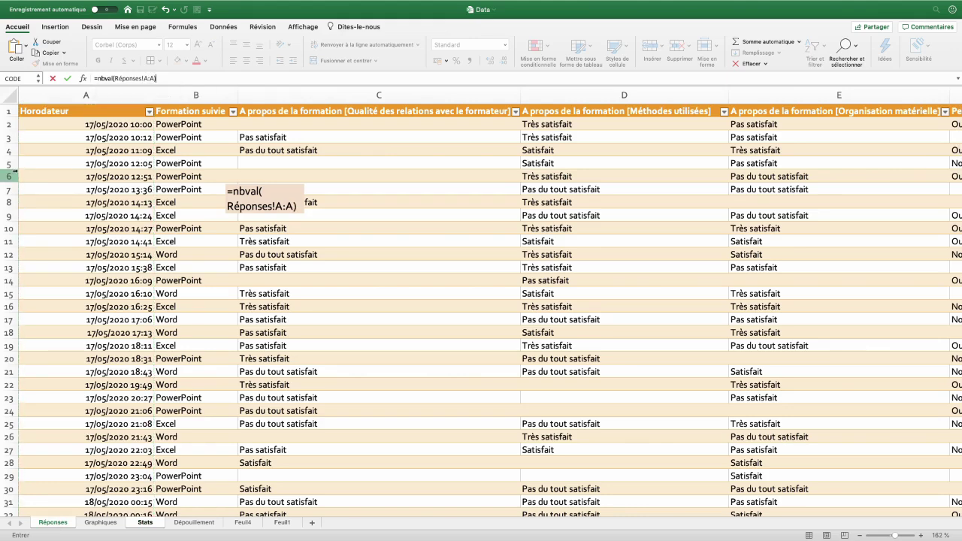
key("Return")
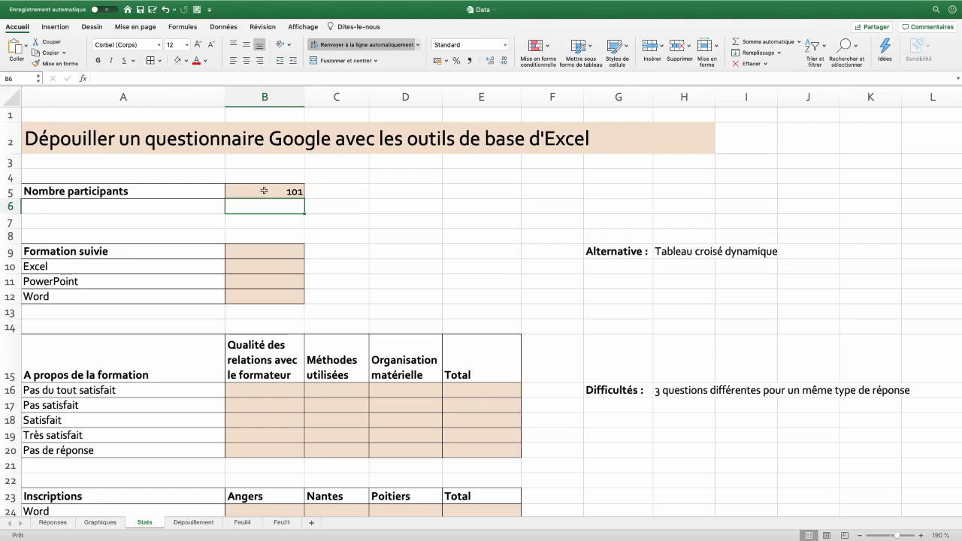
left_click(264, 191)
left_click(184, 77)
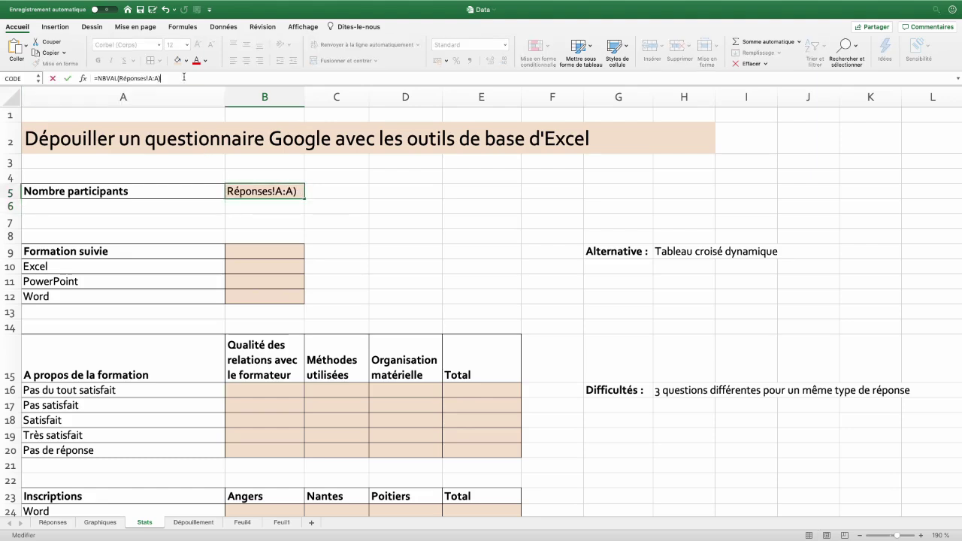
type("-1")
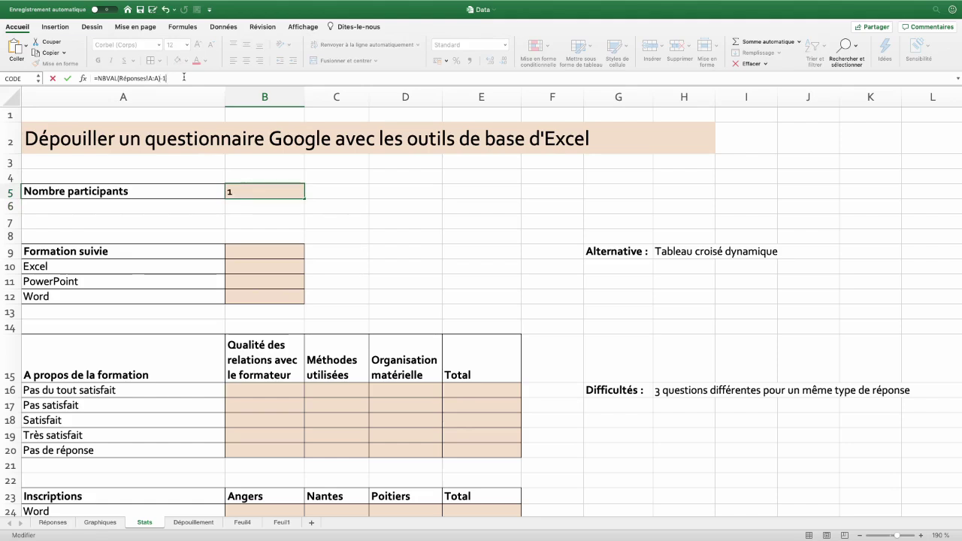
key("Return")
Paste the formula text as a note into D5
left_click(417, 192)
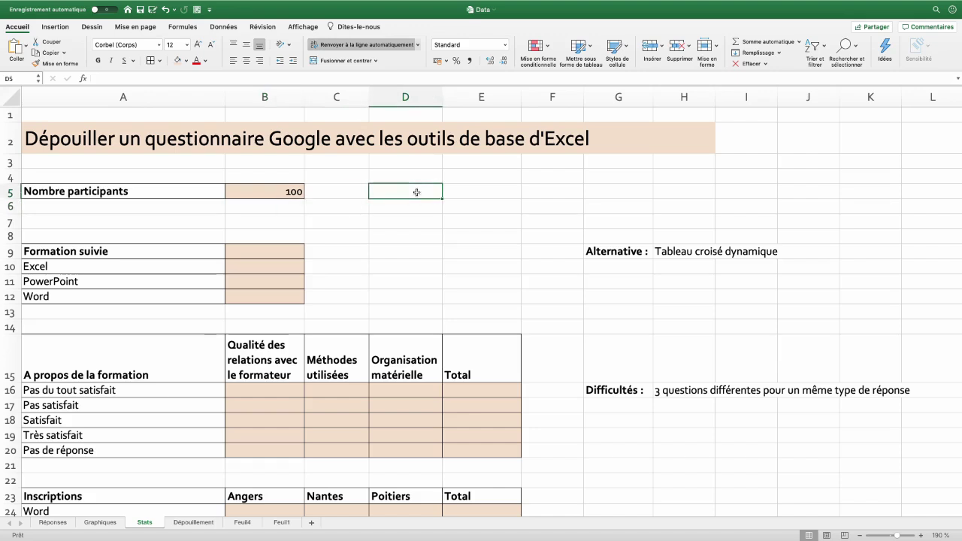
key("super+v")
key("super+c")
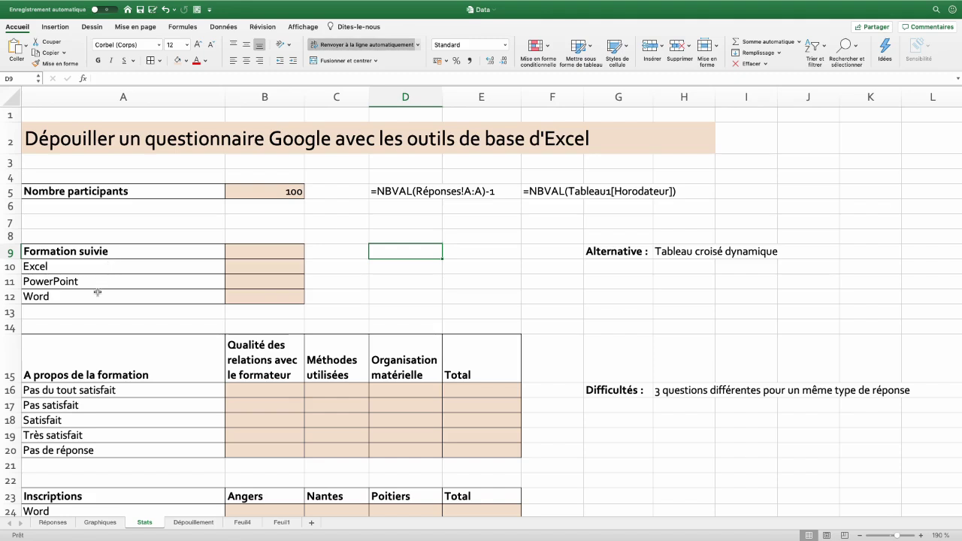
Enter =NB.SI(Réponses!B:B;A10) in B10, dropping the Stats! prefix, to count 40 Excel trainees
left_click(251, 270)
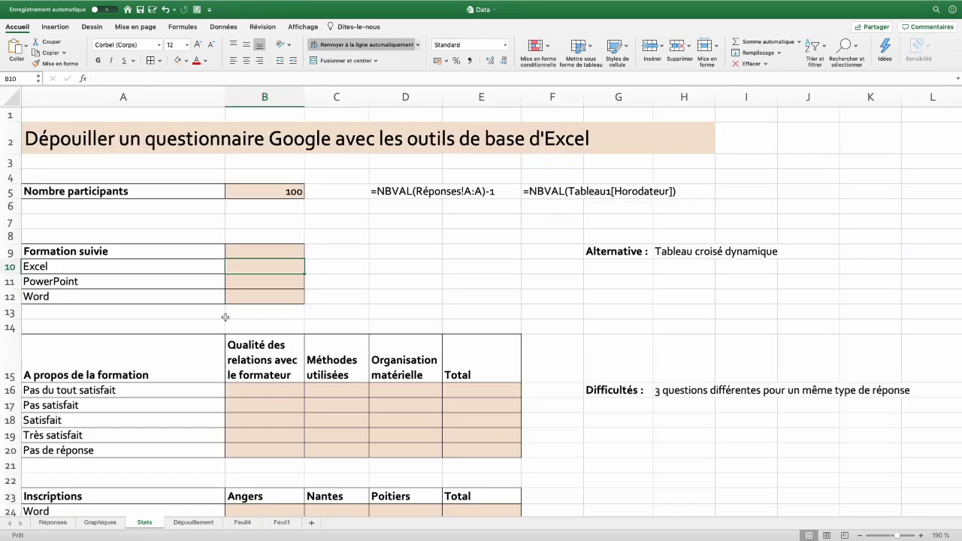
type("=nb.si")
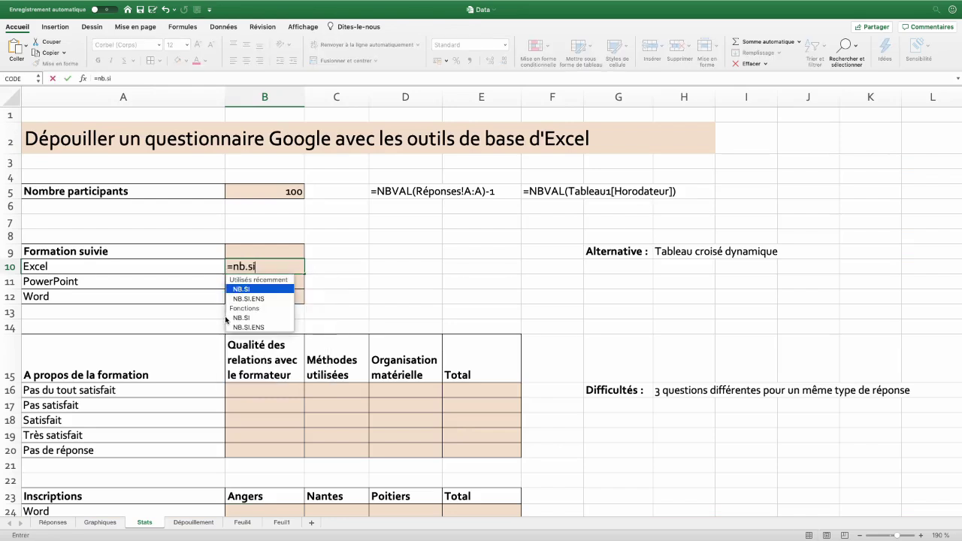
type("(")
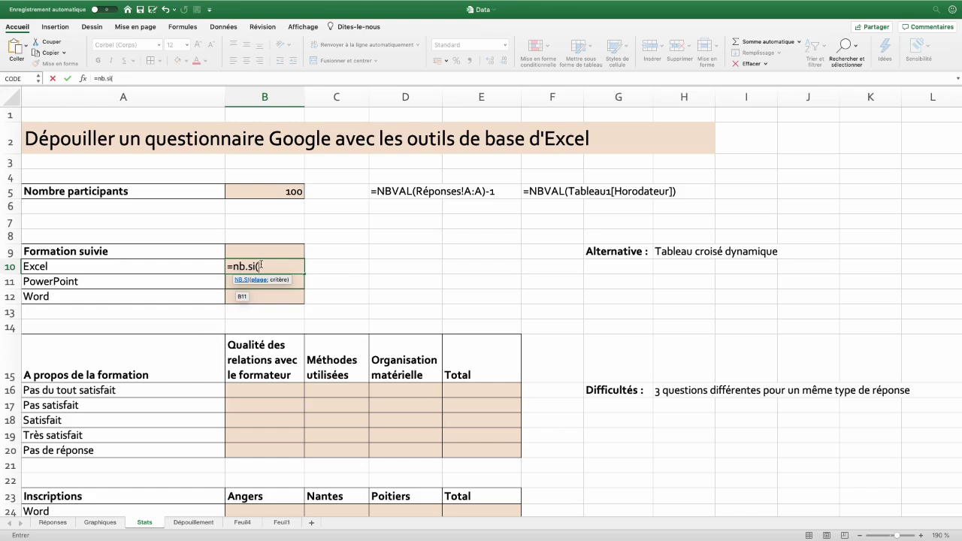
left_click(60, 523)
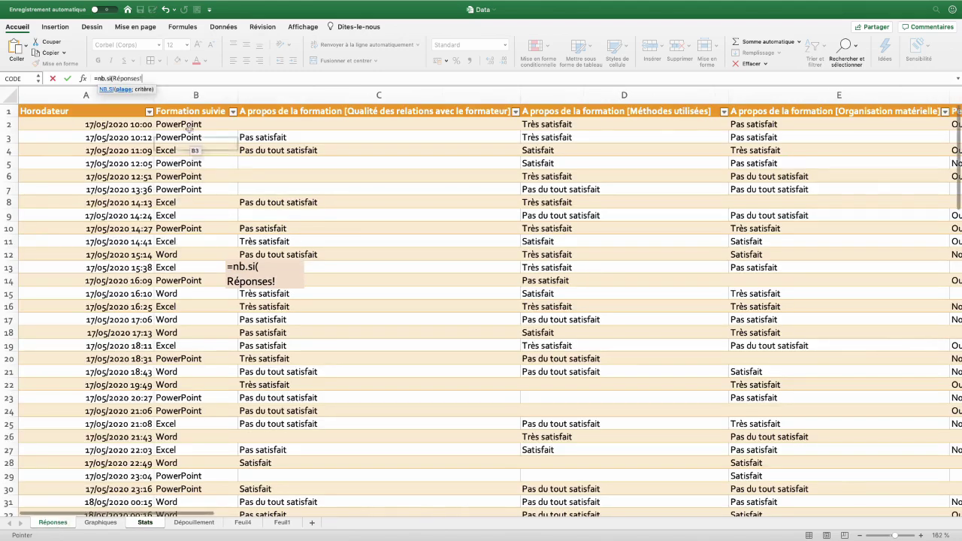
left_click(186, 106)
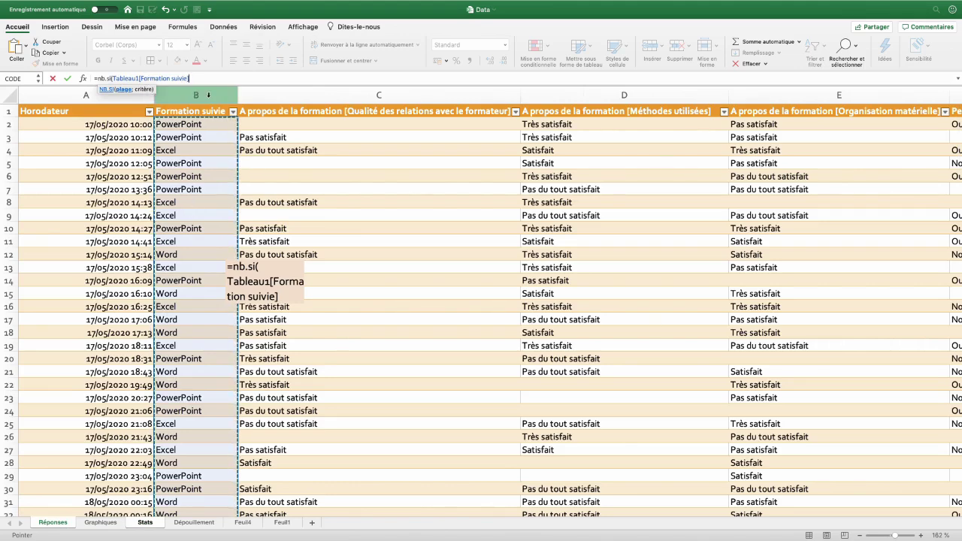
left_click(208, 94)
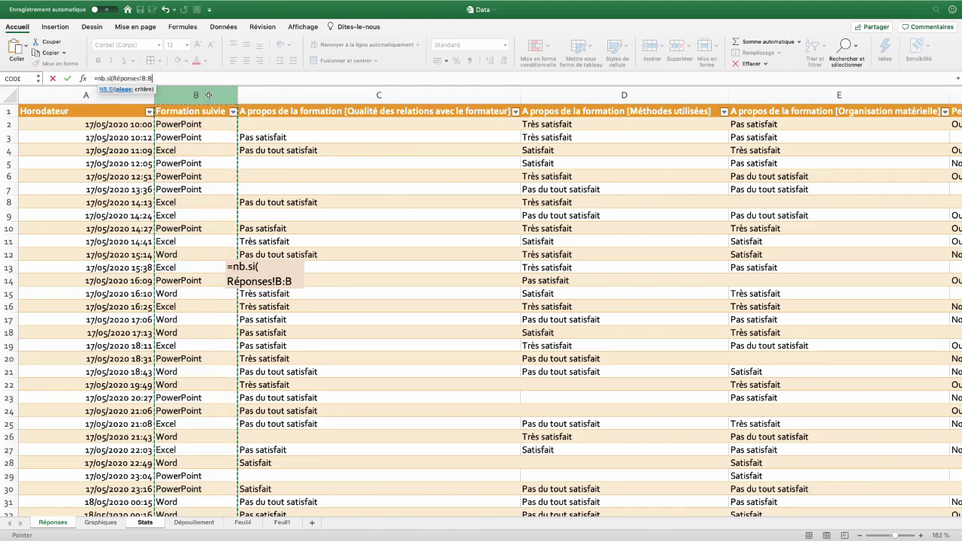
type(";Stats!")
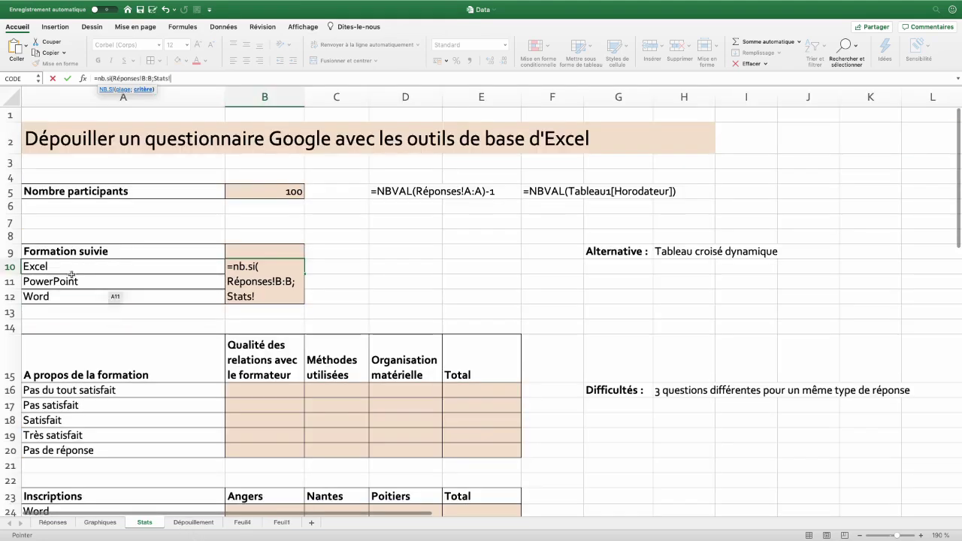
left_click(144, 523)
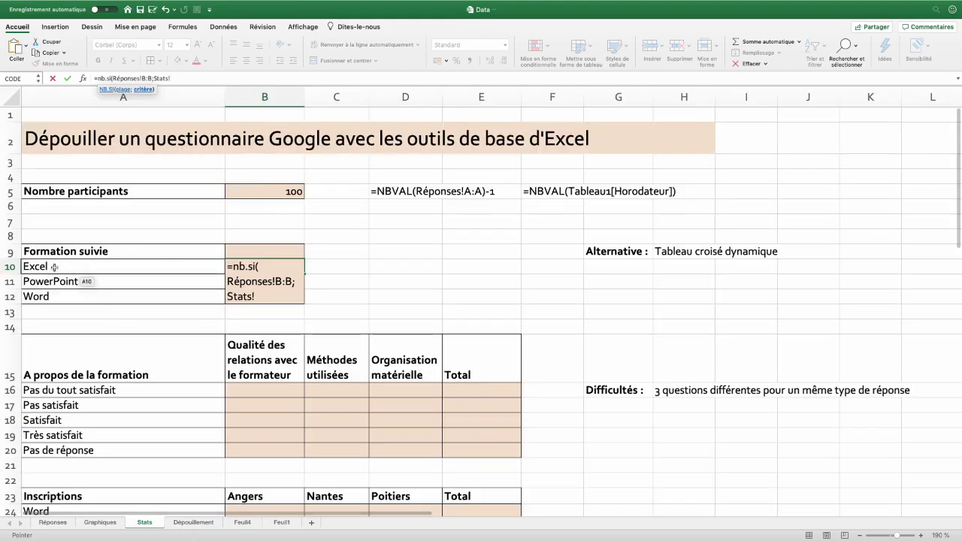
left_click(55, 266)
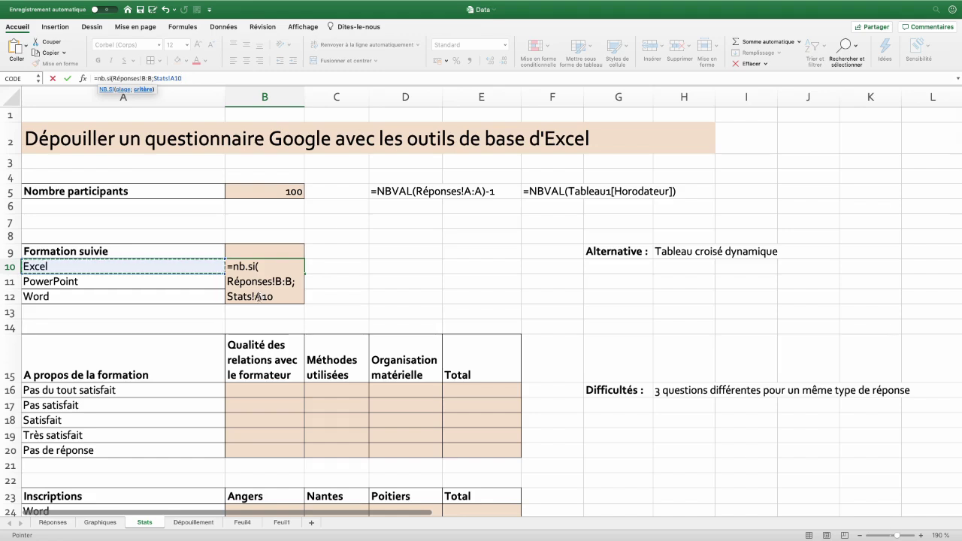
left_click_drag(255, 297, 229, 295)
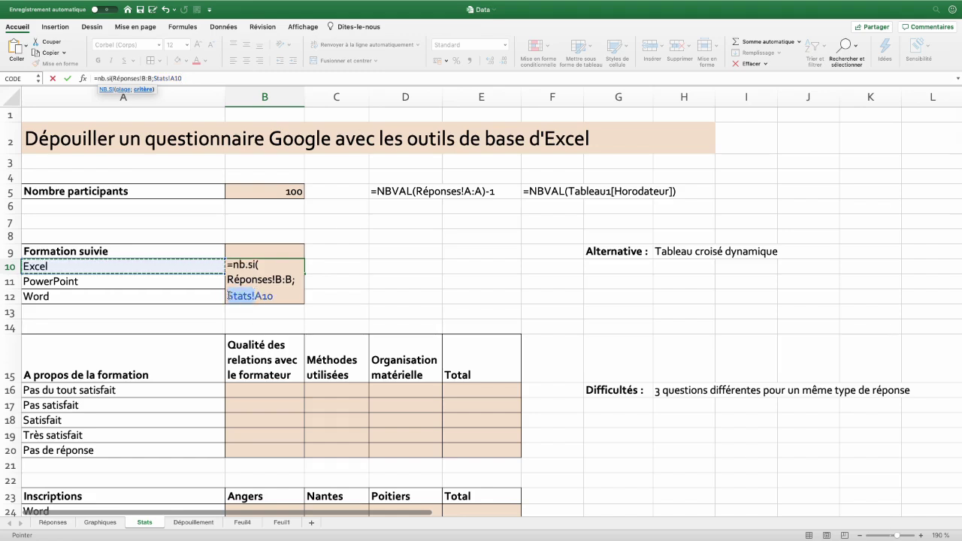
key("BackSpace")
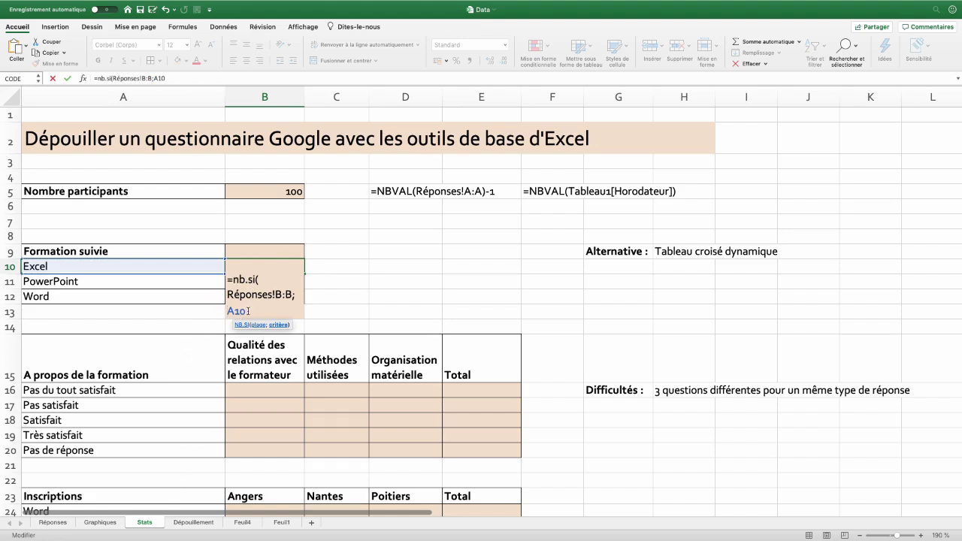
type(")")
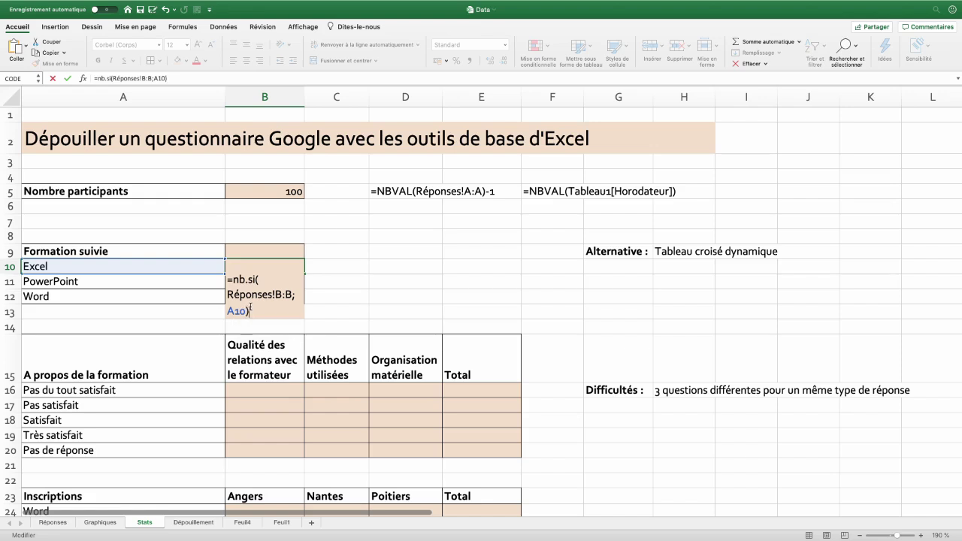
left_click(427, 291)
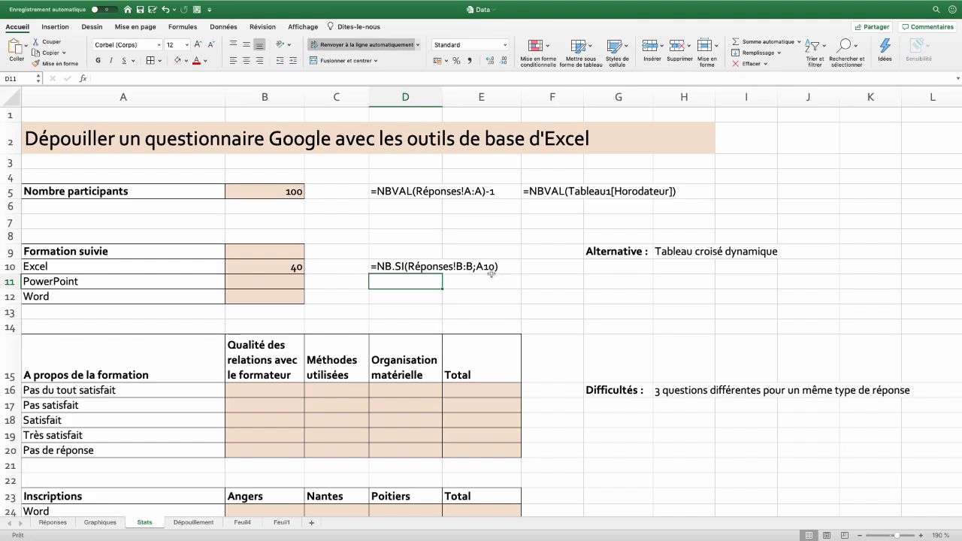
left_click(295, 269)
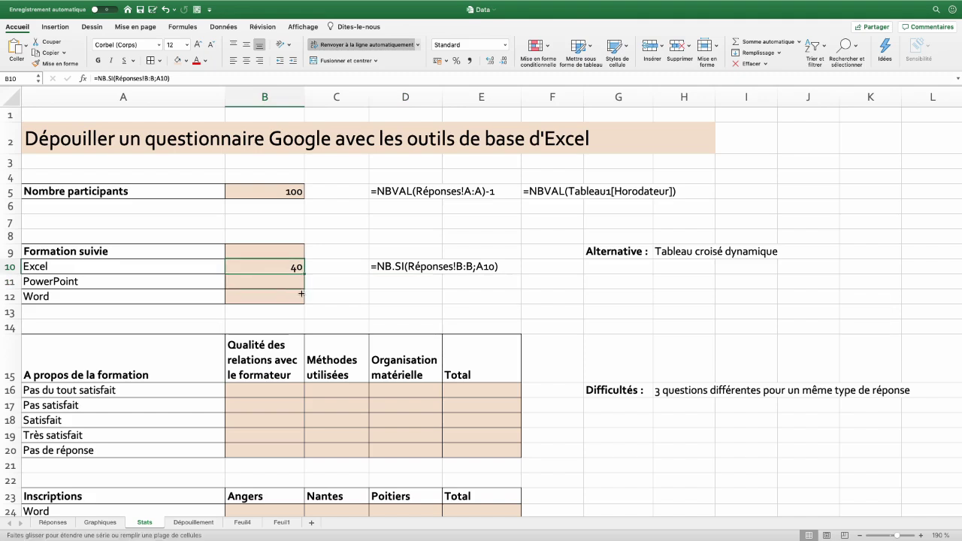
Fill the B10 count formula down to B12 and inspect the PowerPoint formula in B11
left_click_drag(304, 273, 301, 299)
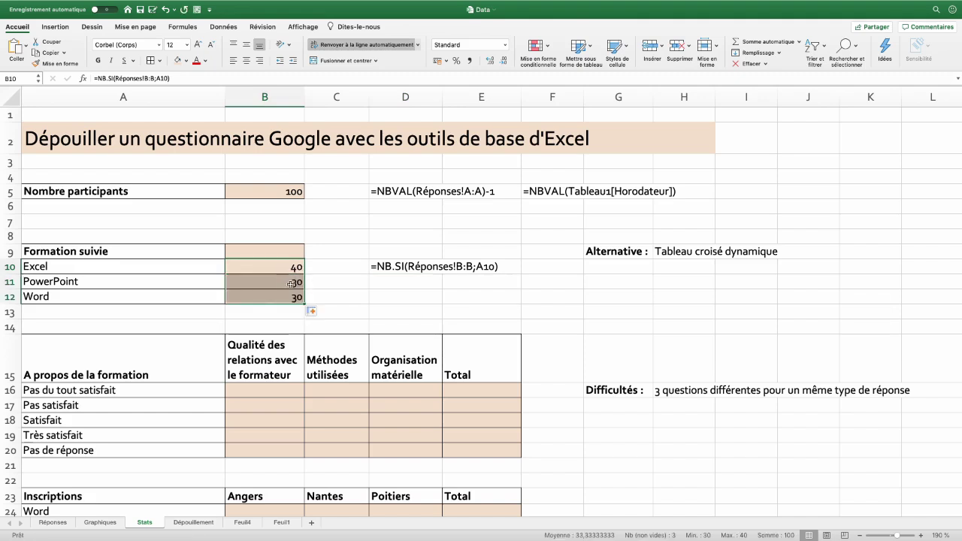
left_click(290, 284)
double_click(278, 286)
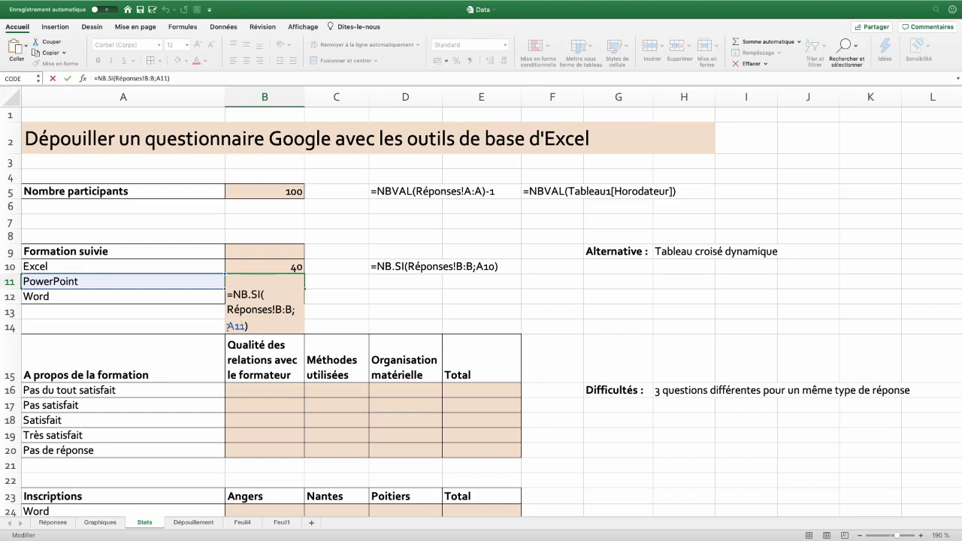
key("ctrl+Return")
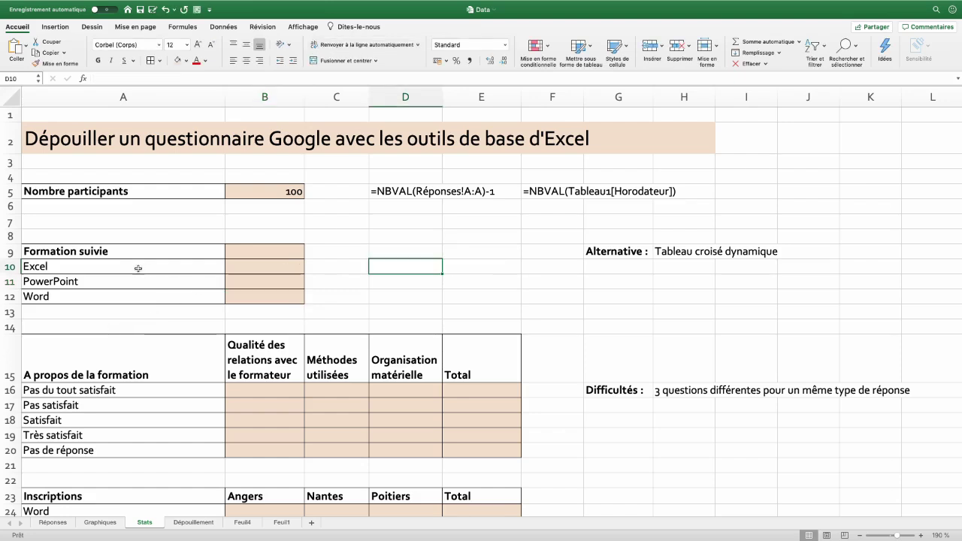
Name the training labels A10:A12 suivi_res in the Name Box
left_click_drag(110, 266, 99, 296)
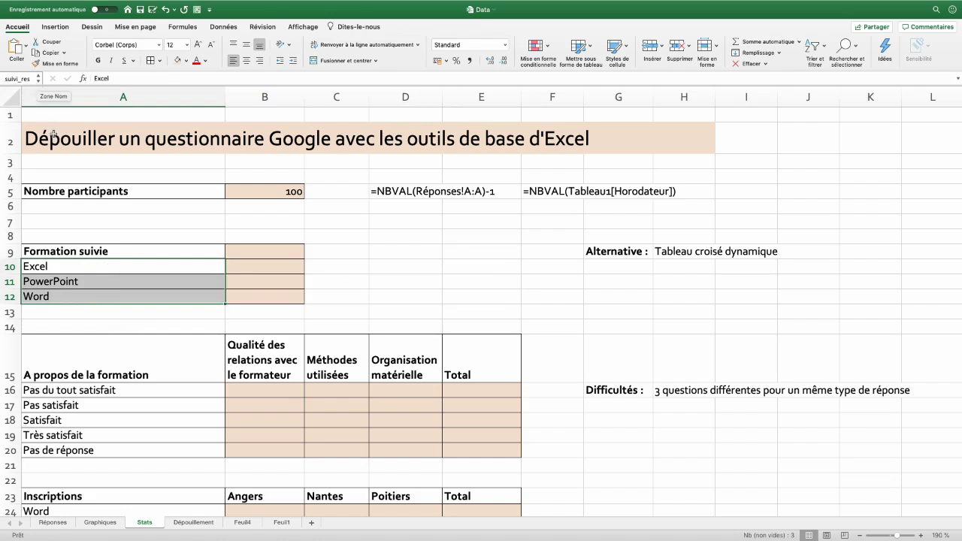
left_click(18, 78)
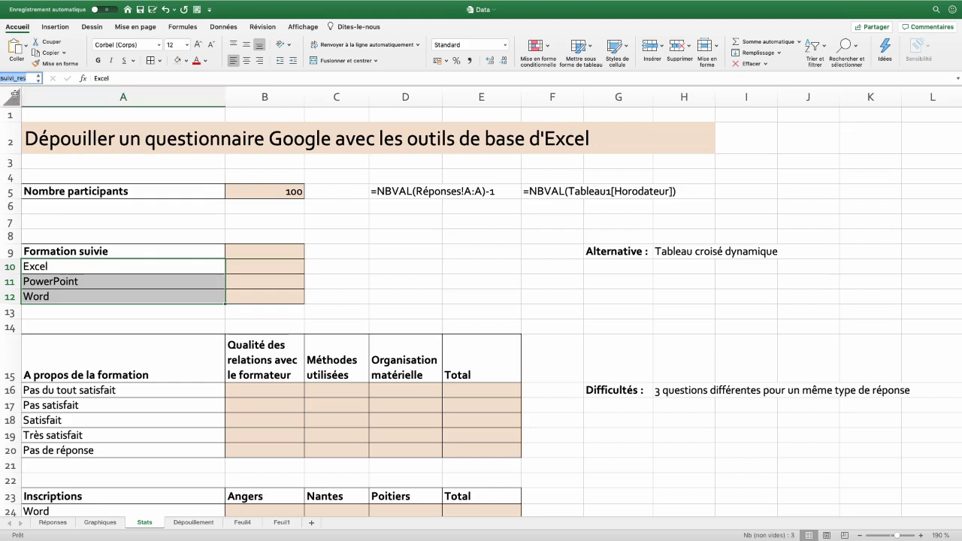
key("Return")
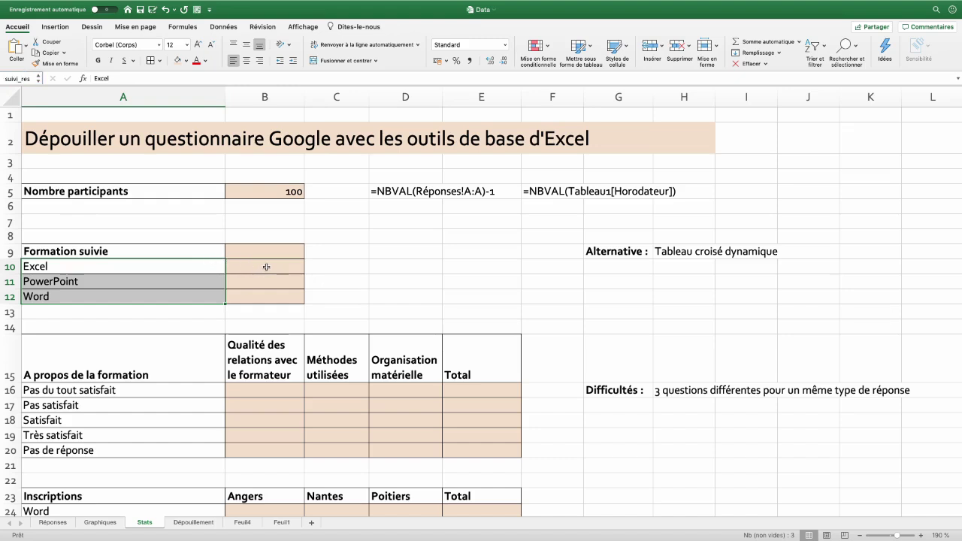
Enter =NB.SI(Réponses!B:B;suivi_res) in B10, yielding 40 Excel, 30 PowerPoint, 30 Word
left_click(263, 268)
type("=")
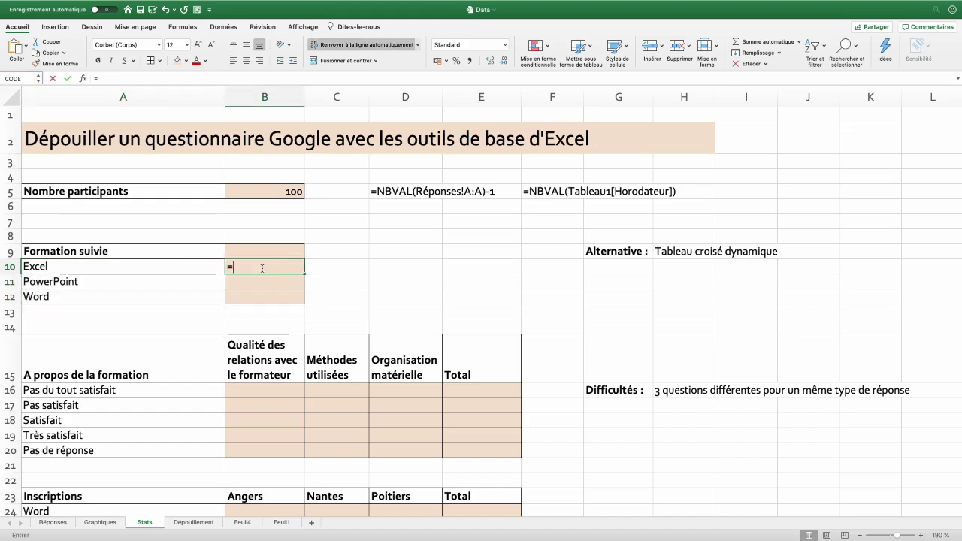
type("nb.si(Réponses!")
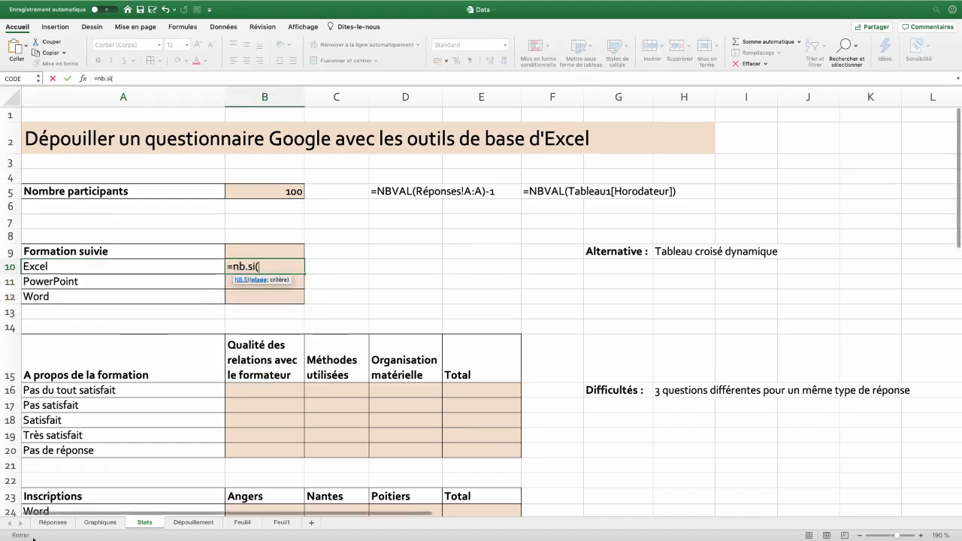
left_click(52, 522)
left_click(211, 94)
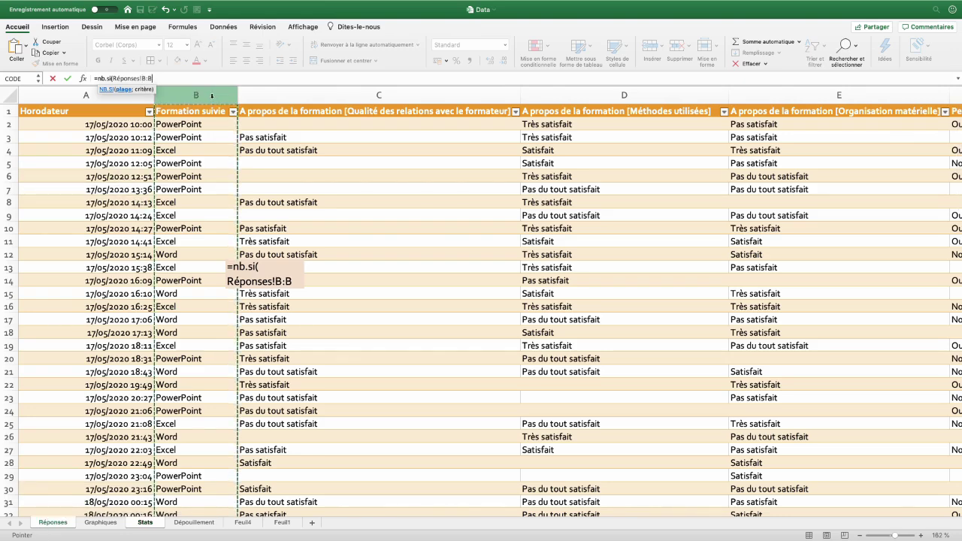
type(";")
left_click(144, 523)
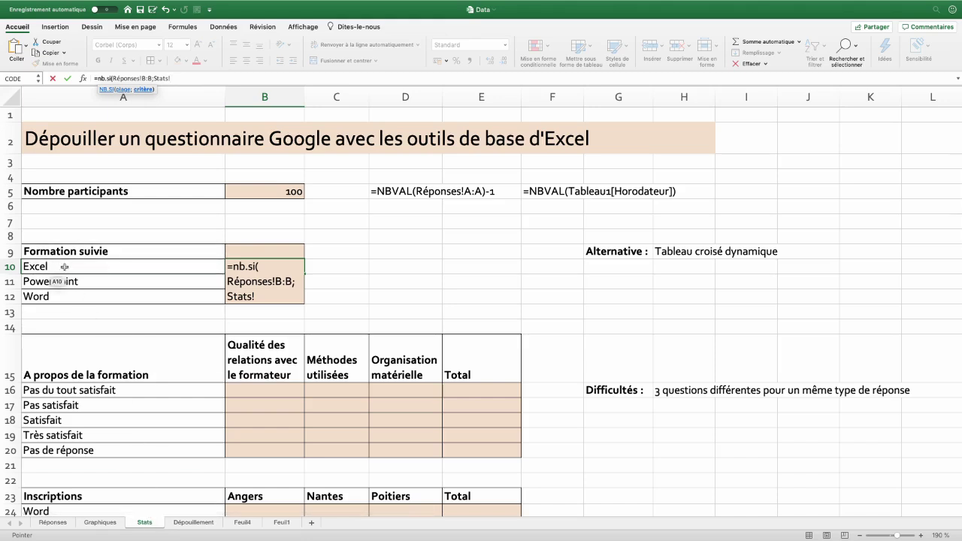
left_click_drag(65, 267, 66, 297)
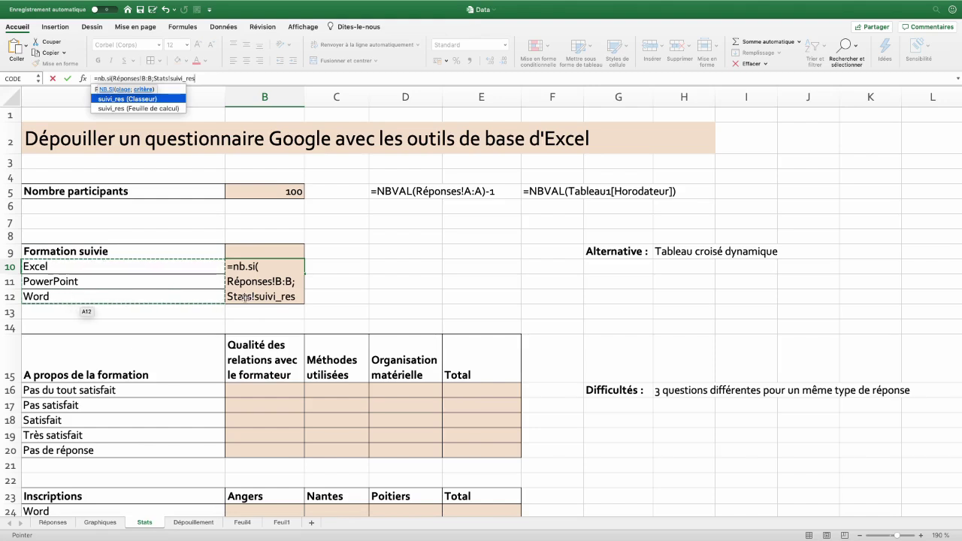
left_click_drag(254, 297, 228, 297)
key("BackSpace")
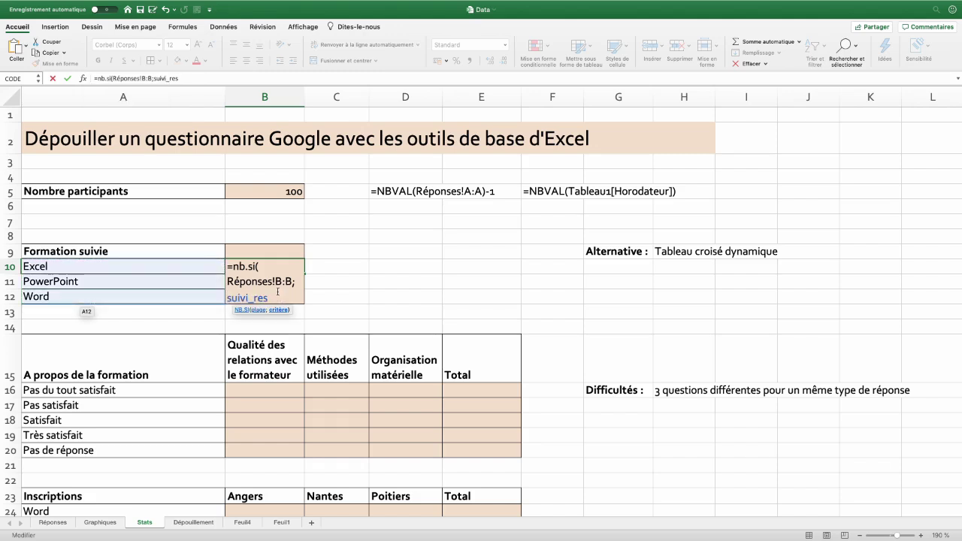
type(")")
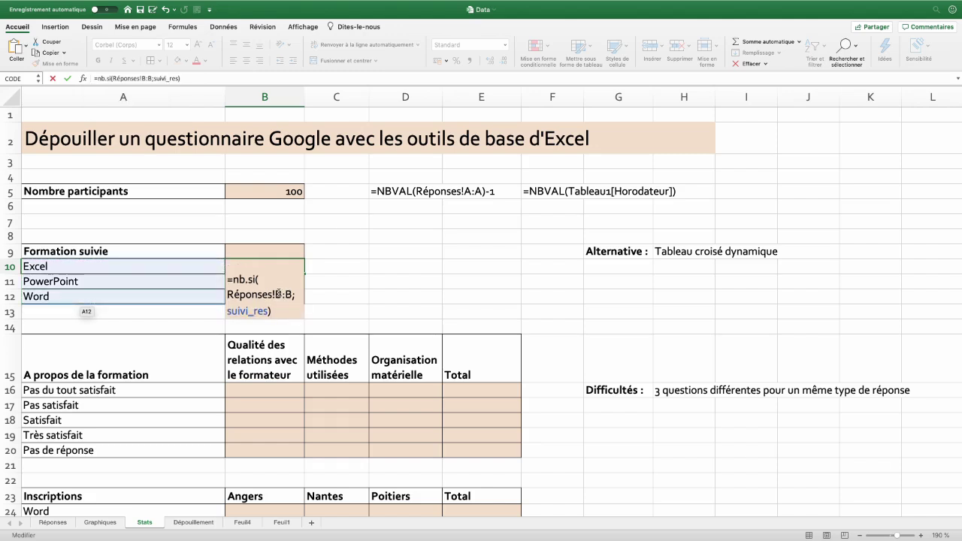
key("Return")
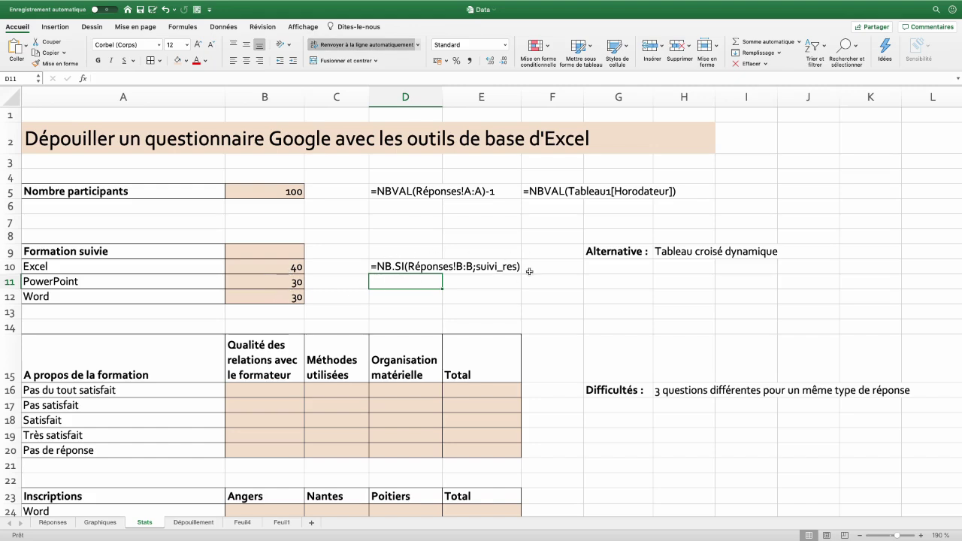
mouse_move(129, 270)
left_mouse_down()
mouse_move(227, 268)
mouse_move(230, 296)
left_mouse_up()
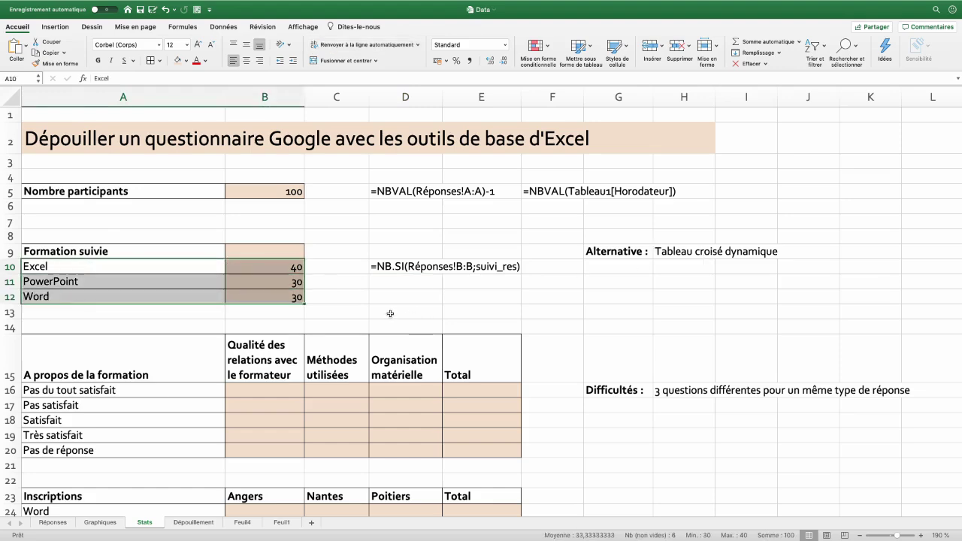
left_click(53, 522)
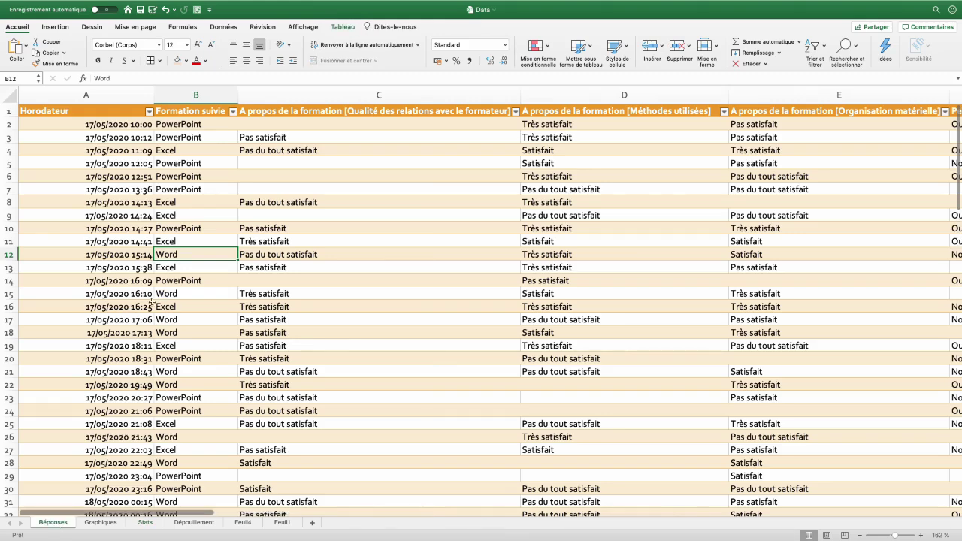
Insert a pivot table on a new sheet with Formation suivie in Lignes and Valeurs
left_click(55, 26)
left_click(24, 49)
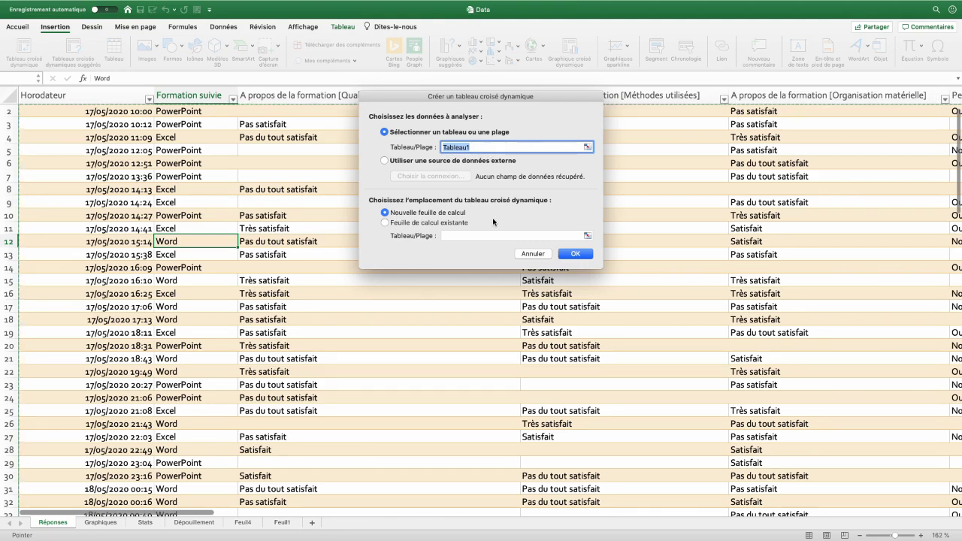
left_click(583, 254)
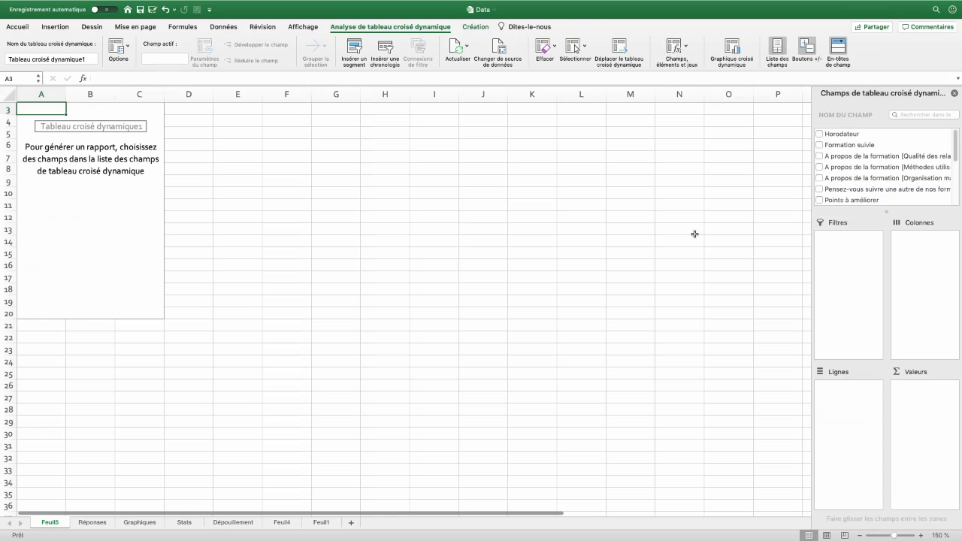
mouse_move(841, 146)
left_mouse_down()
mouse_move(866, 182)
mouse_move(852, 408)
left_mouse_up()
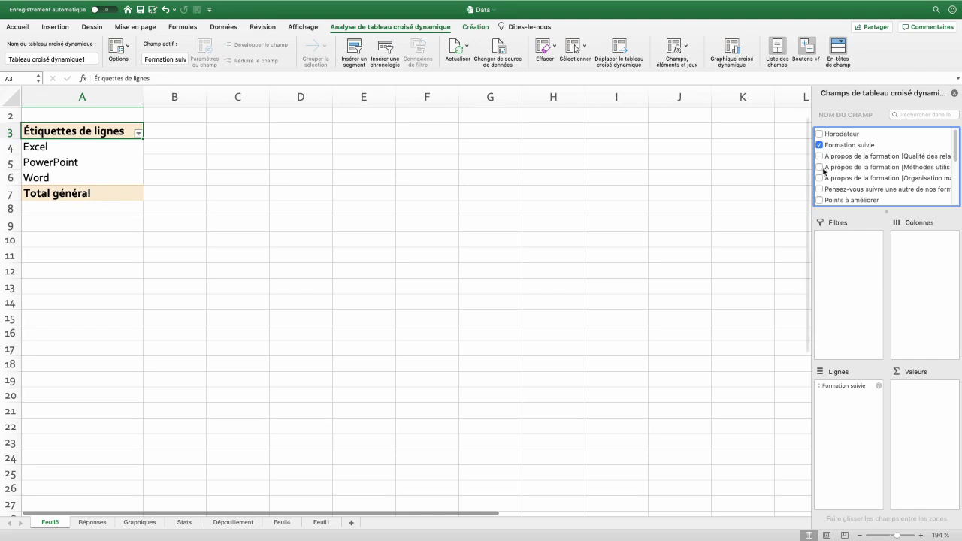
left_click_drag(840, 148, 923, 416)
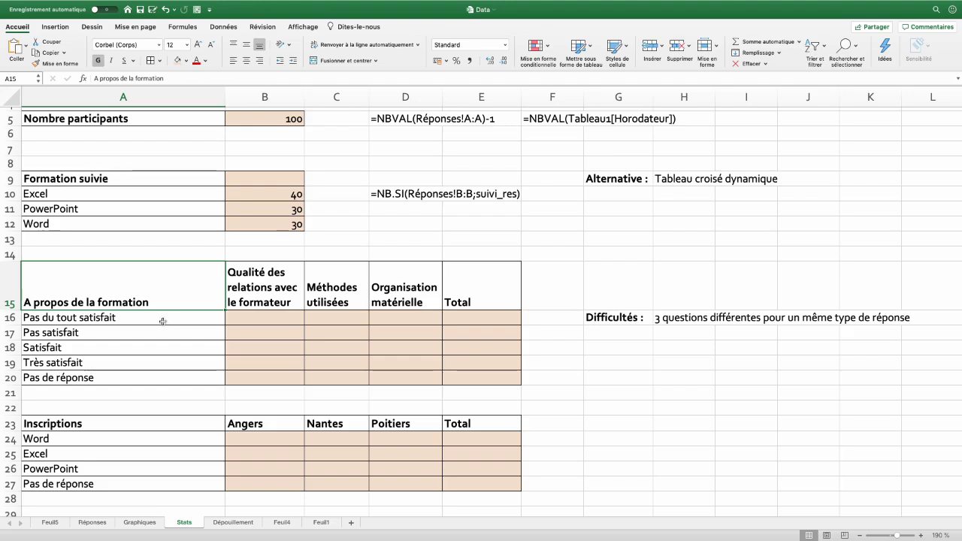
Review the satisfaction levels A16:A20 and criteria headers B15:D15, glance at Graphiques, then return to Stats
left_click_drag(130, 318, 129, 377)
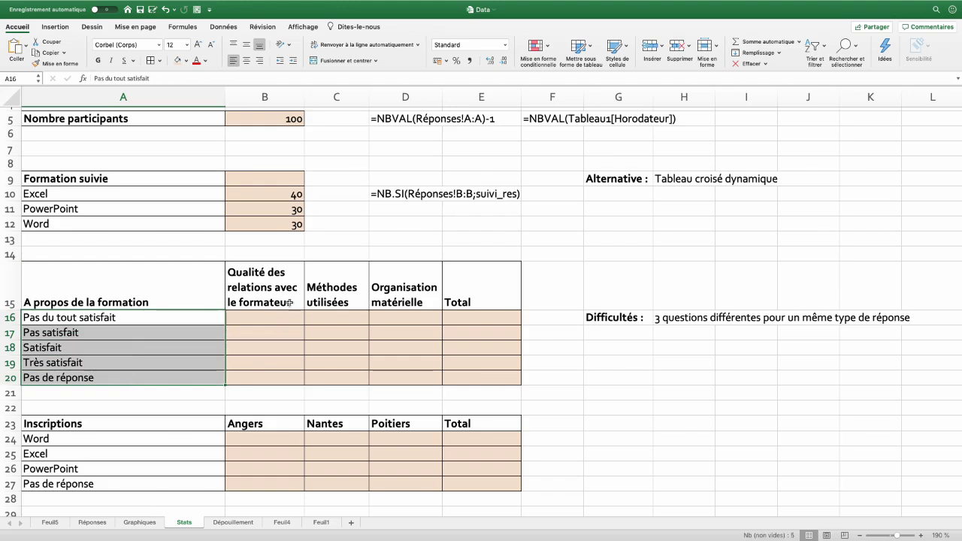
left_click_drag(269, 291, 406, 297)
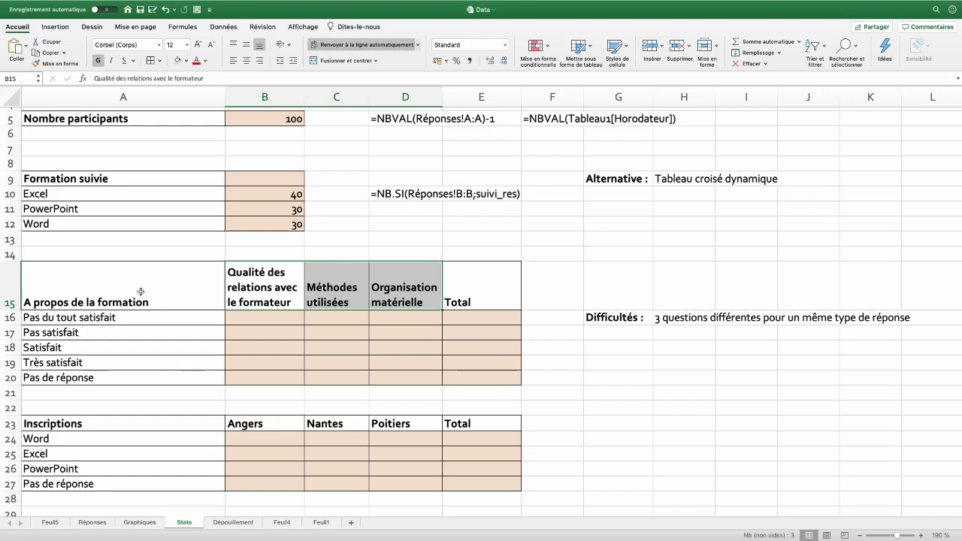
left_click(141, 522)
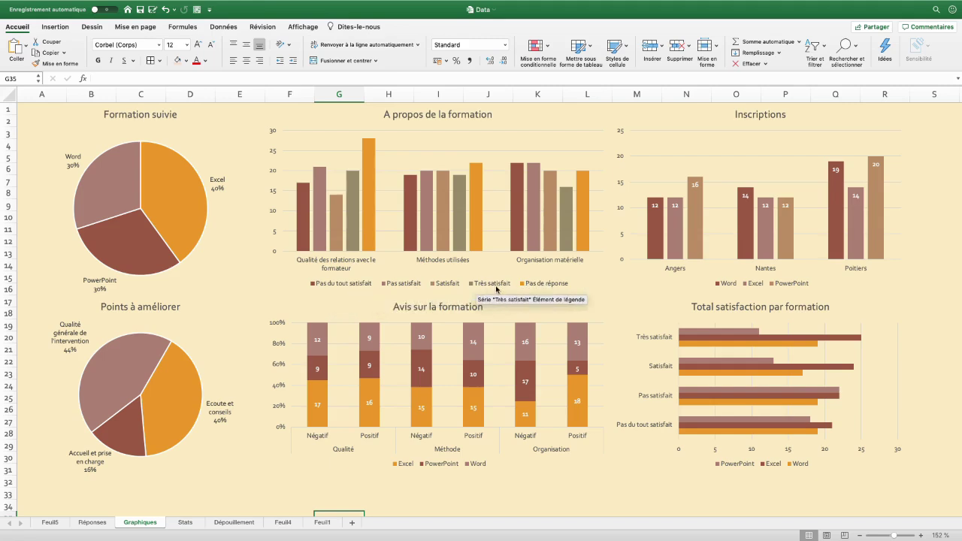
key("ctrl+Page_Down")
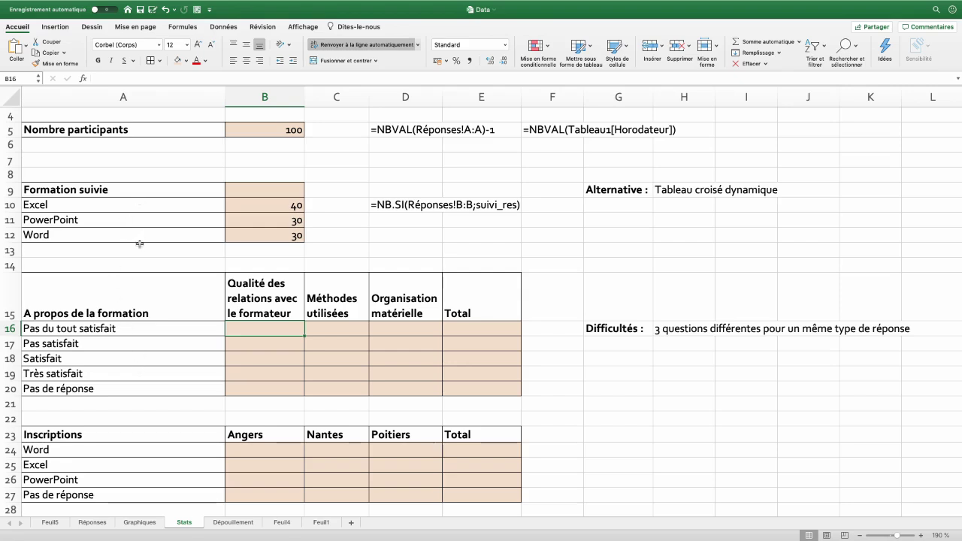
left_click(98, 396)
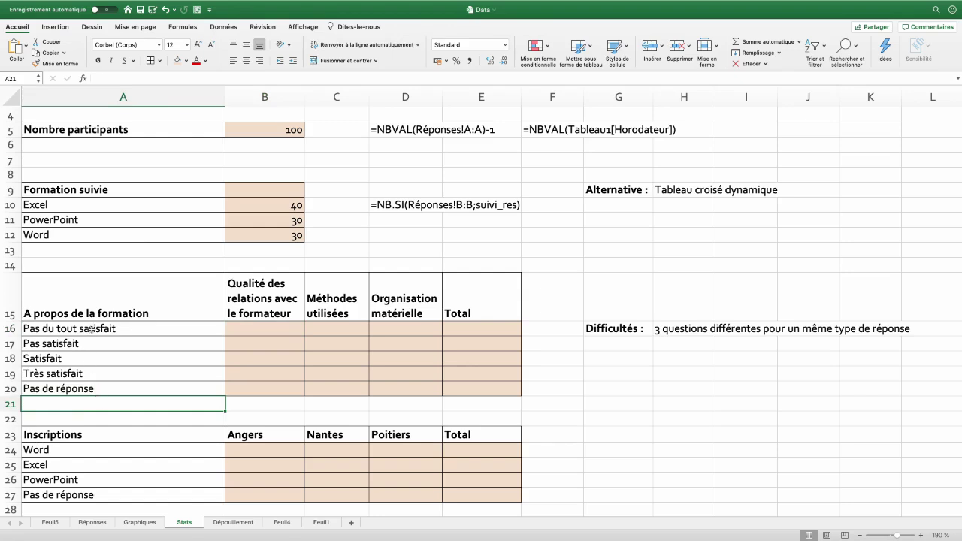
left_click_drag(90, 328, 81, 373)
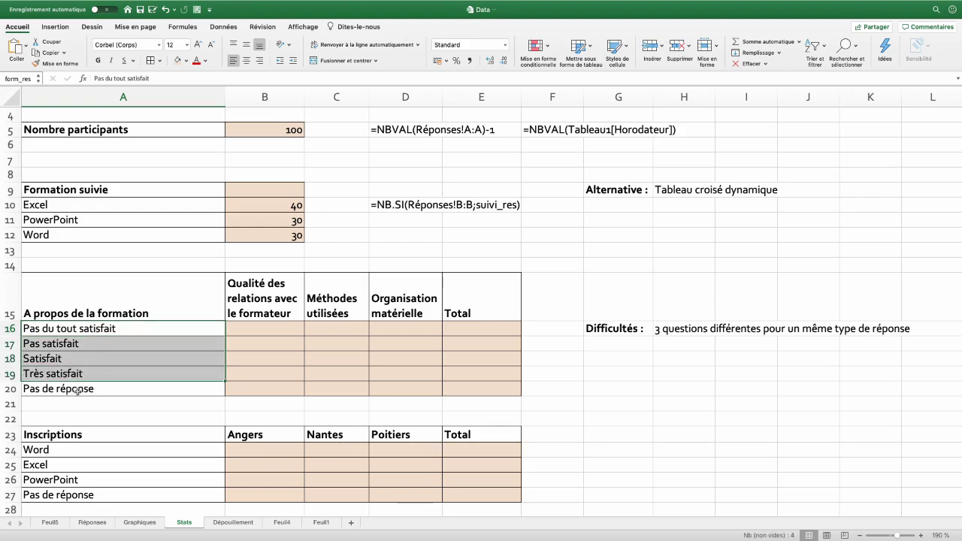
left_click(92, 521)
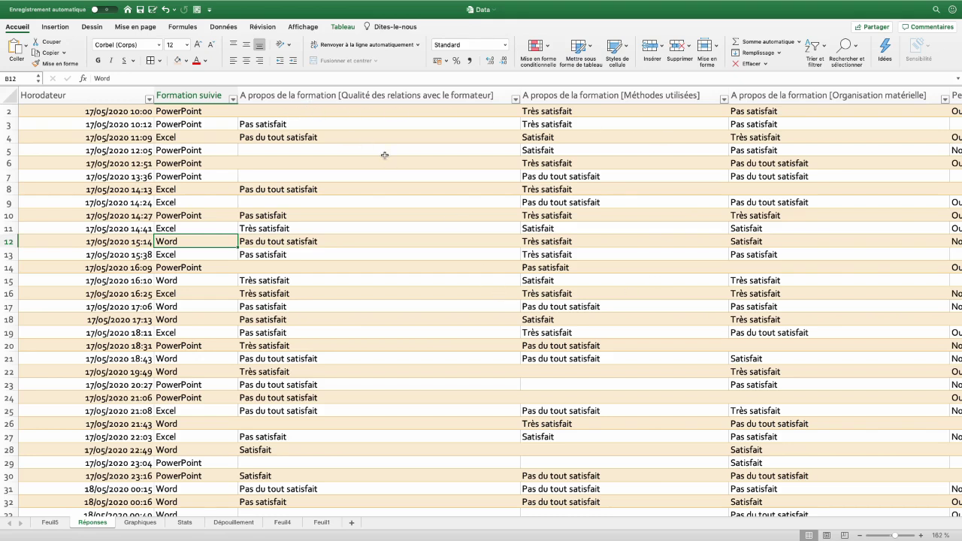
left_click(319, 113)
left_click(185, 522)
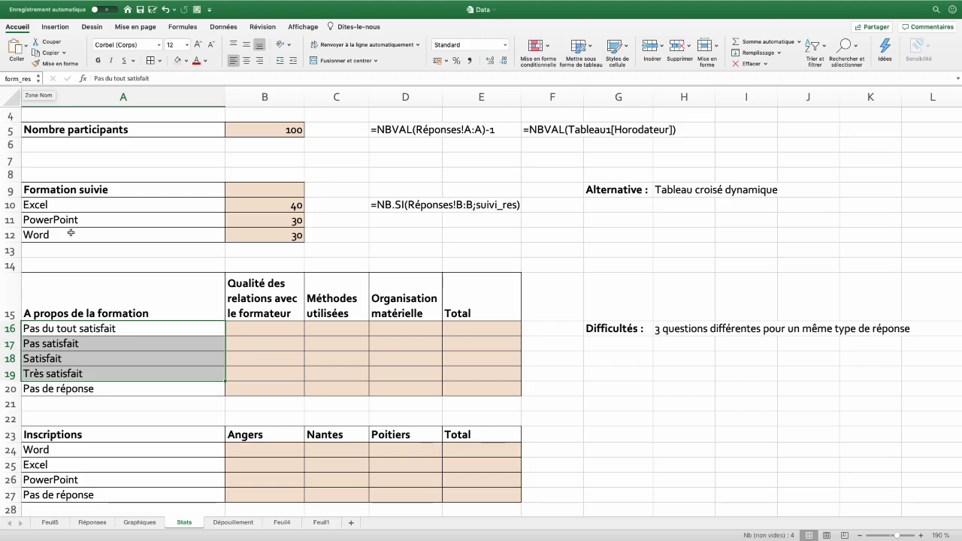
left_click(251, 329)
Enter =NB.SI(Réponses!C:C;form_res) in B16 to count trainer-relationship ratings: 17, 21, 14, 20
type("=nb.si(")
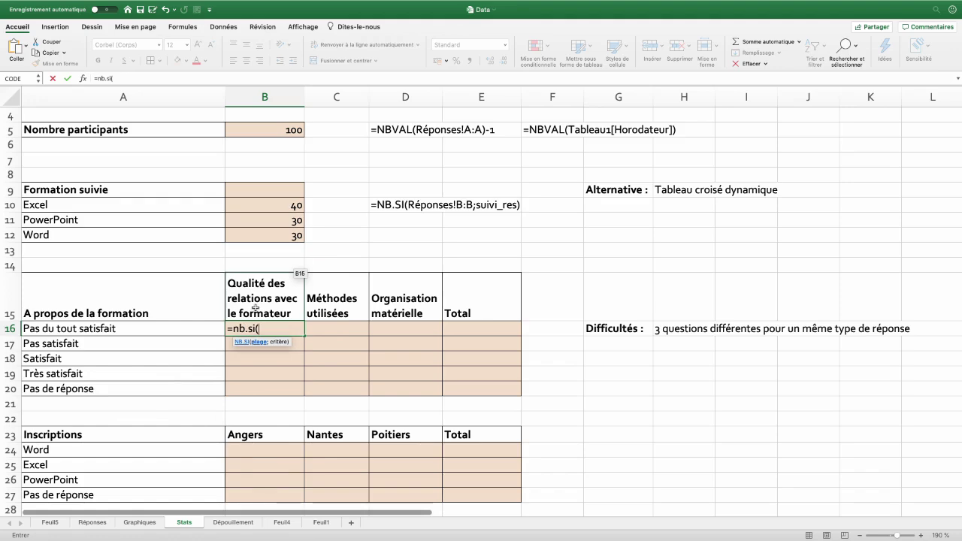
left_click(91, 524)
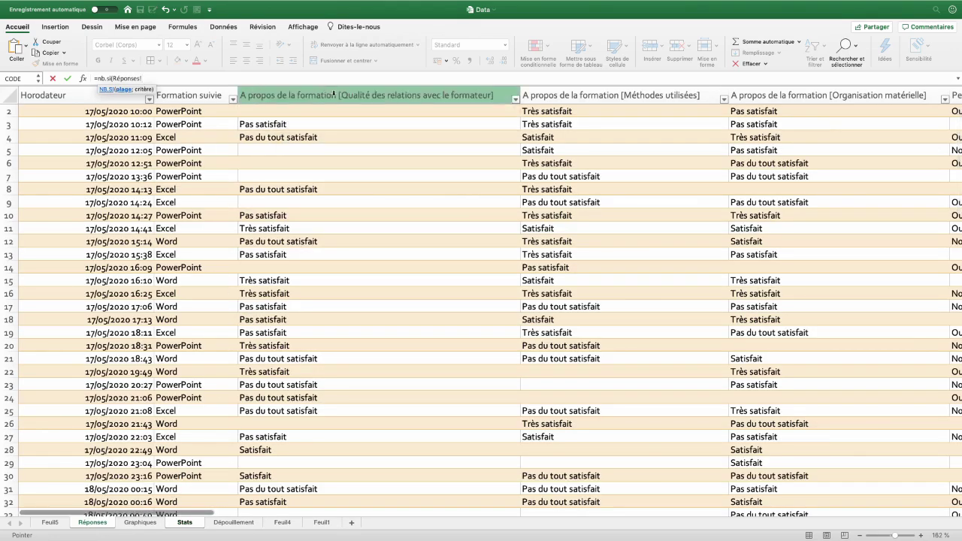
scroll(421, 94, "up", 1)
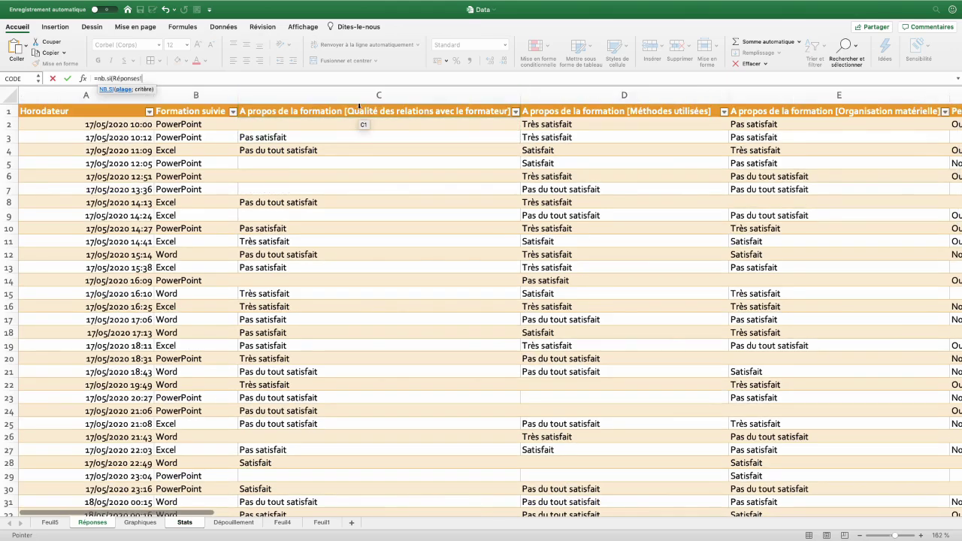
left_click(360, 106)
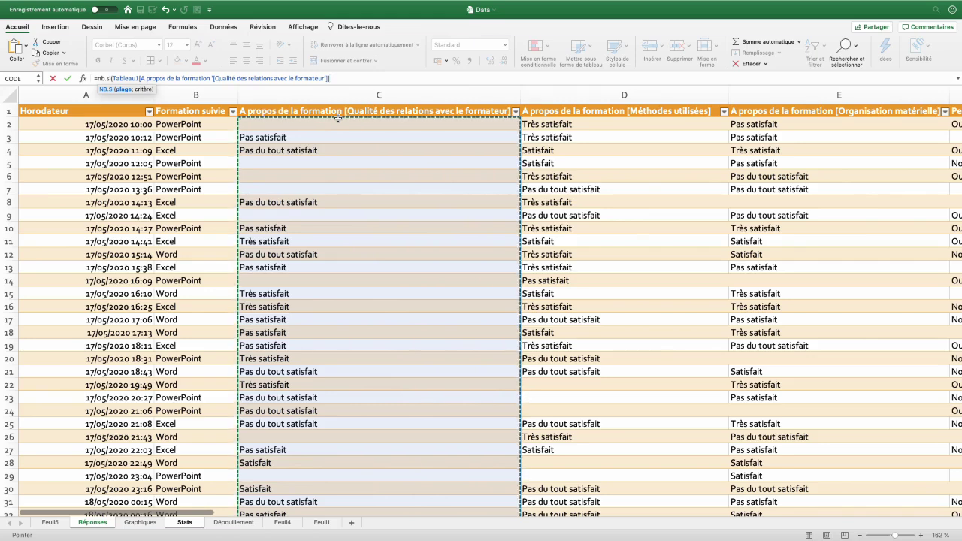
left_click(352, 97)
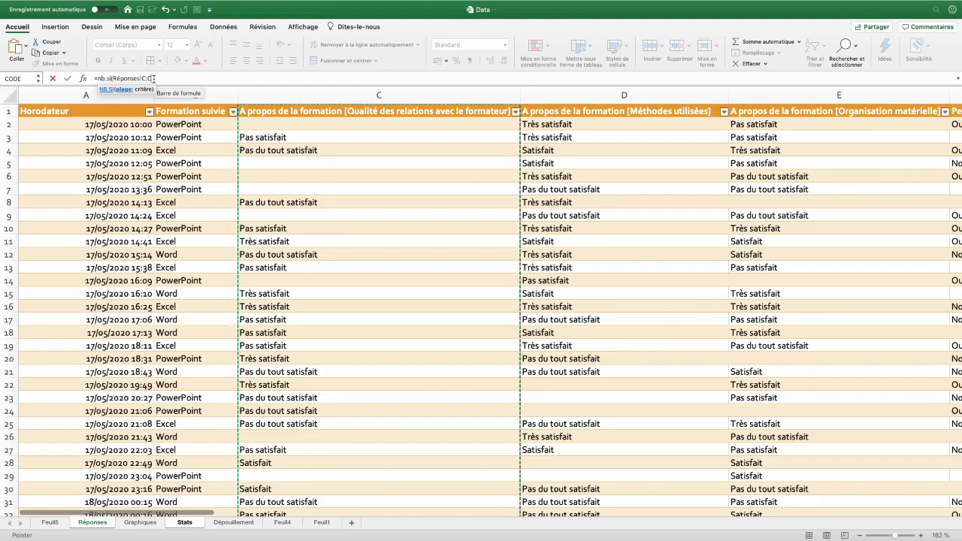
type(";")
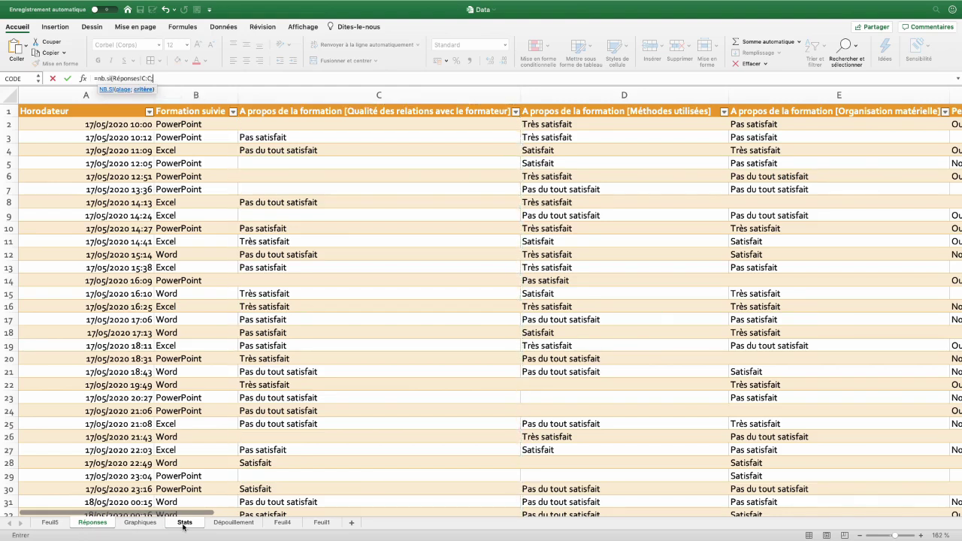
left_click(184, 523)
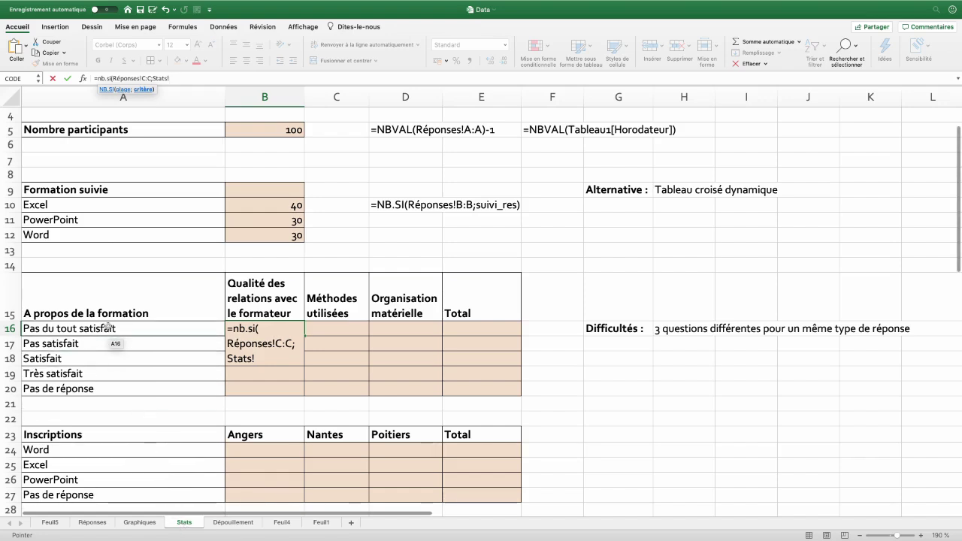
left_click_drag(109, 328, 102, 374)
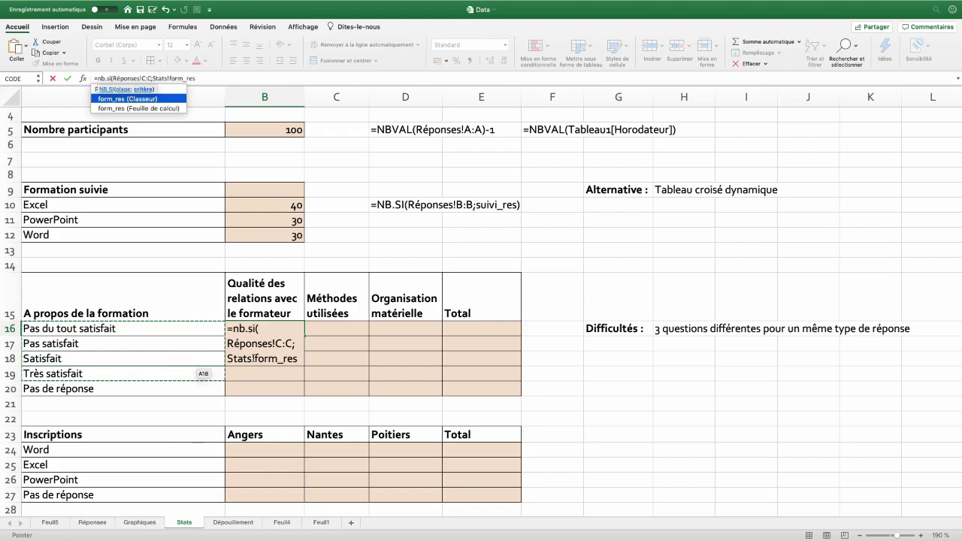
key("Tab")
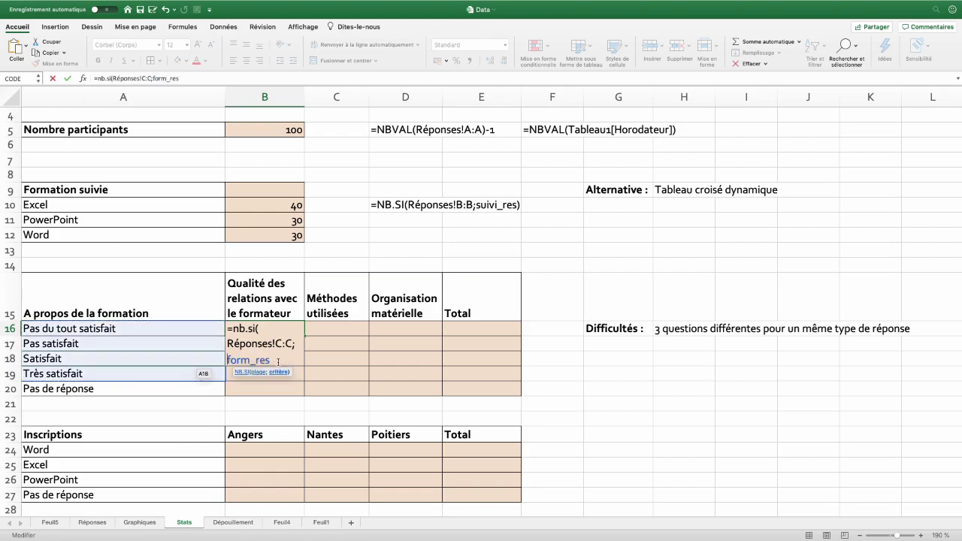
type(")")
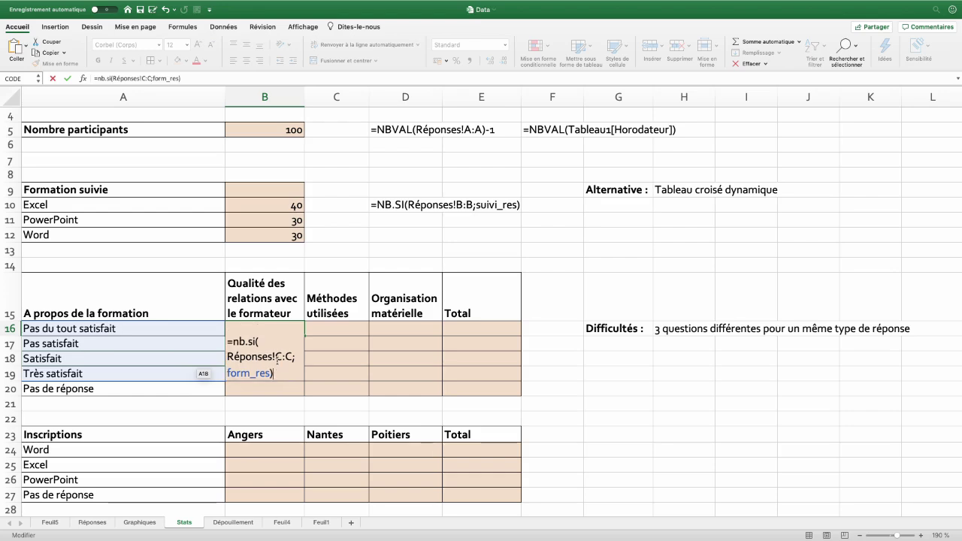
key("Return")
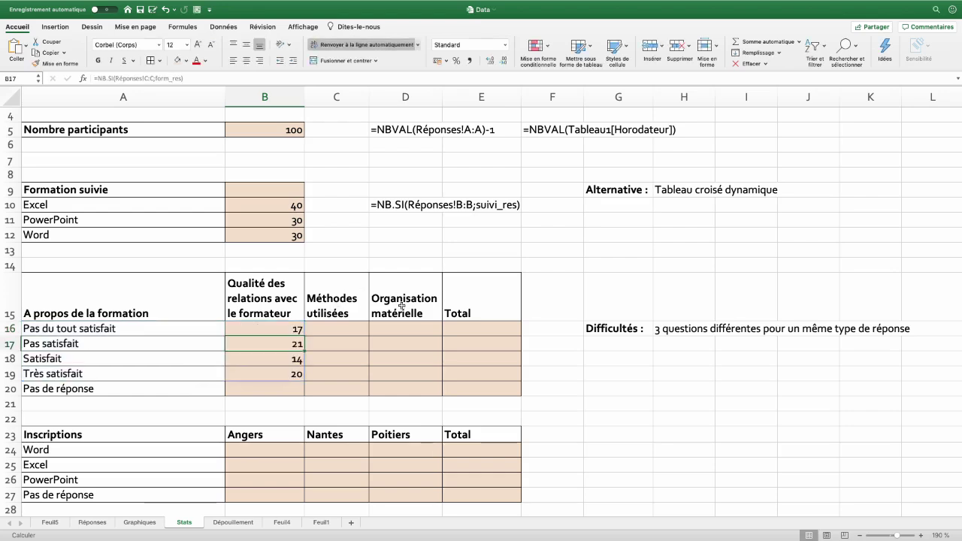
left_click(92, 523)
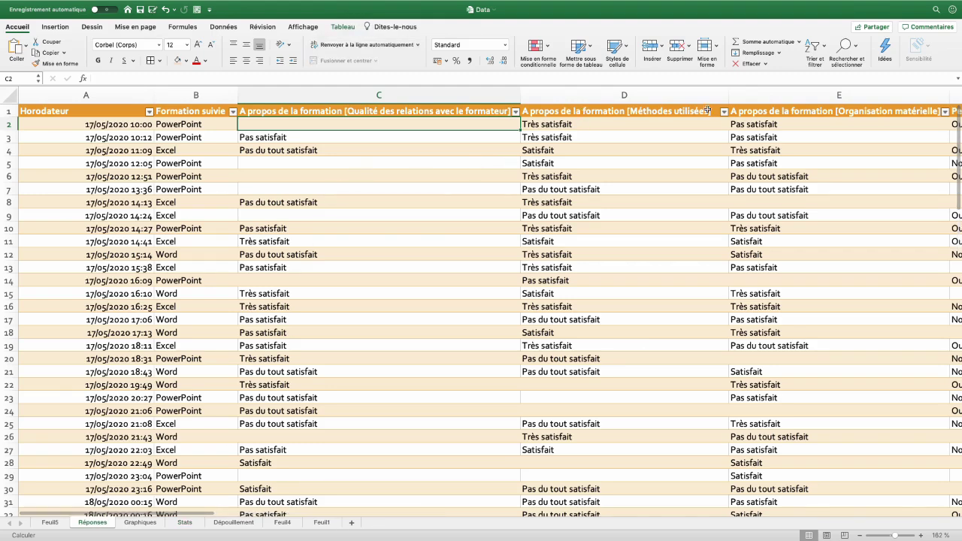
Fill the B16:B19 counts across to D19 (19, 20, 20, 19 and 22, 22, 20, 16) and check formulas
left_click(184, 523)
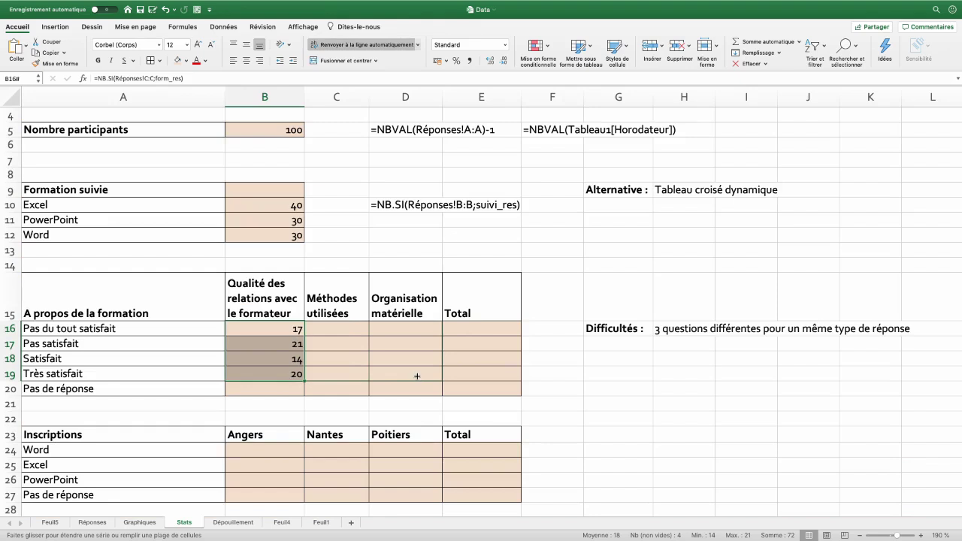
left_click_drag(304, 381, 436, 376)
left_click(339, 329)
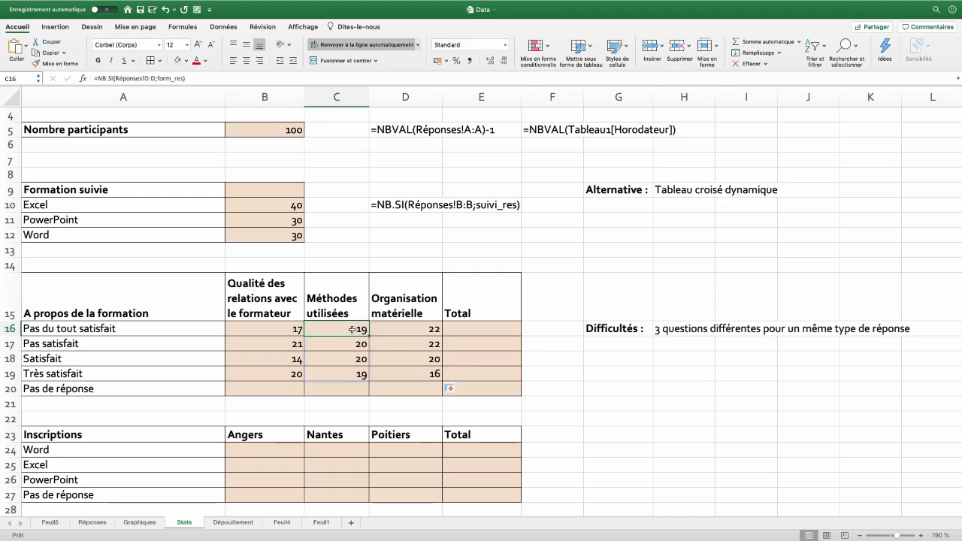
double_click(352, 330)
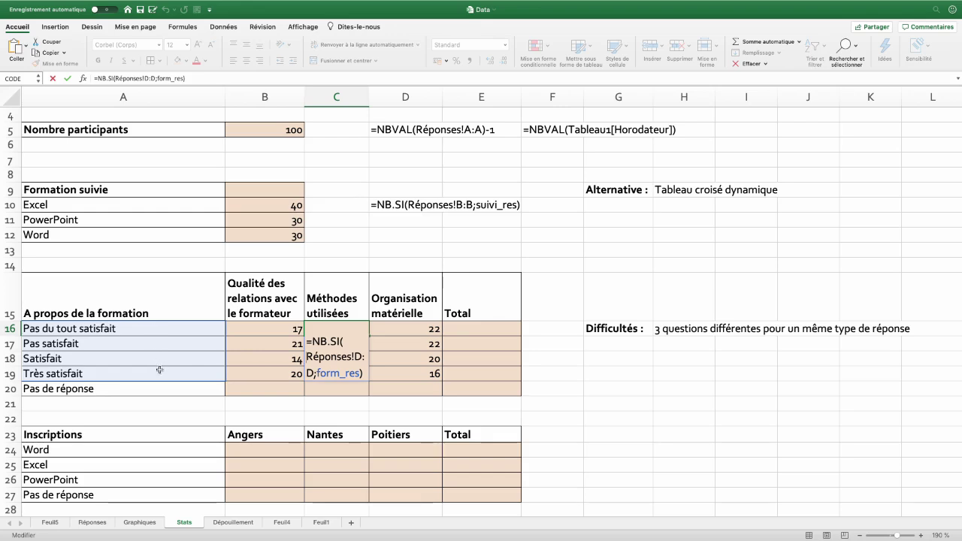
key("Return")
double_click(423, 340)
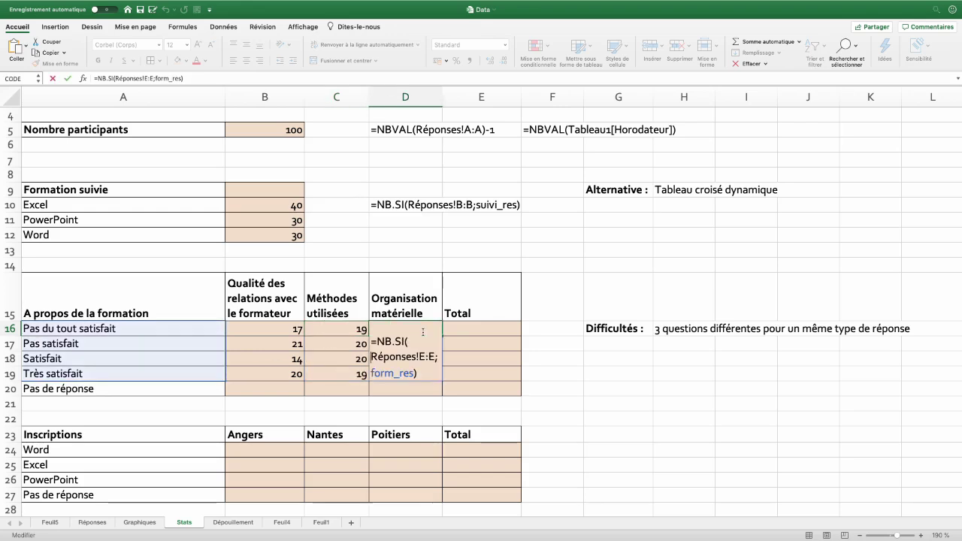
Select the three Pas de réponse cells and check the total participants value total_res
left_click(256, 387)
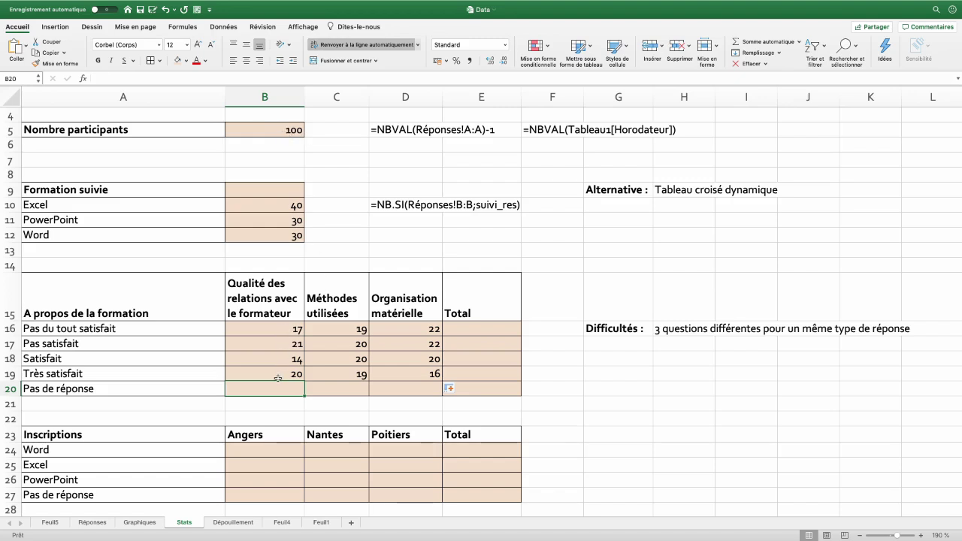
left_click(334, 388)
left_click(401, 391)
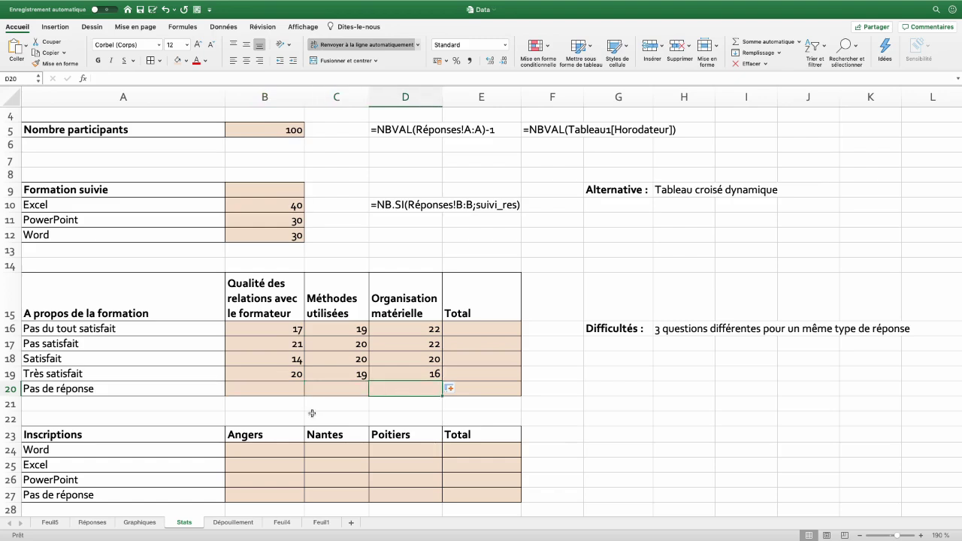
left_click(269, 130)
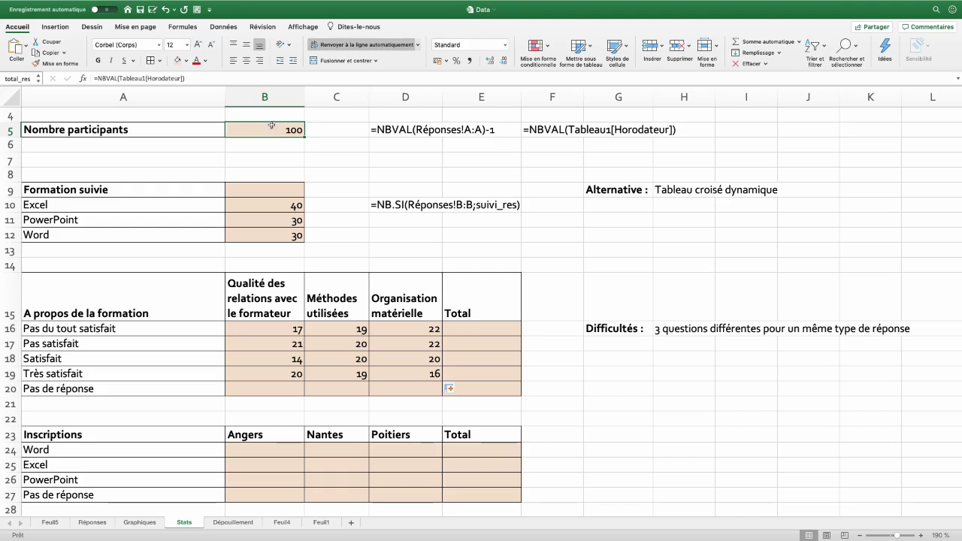
Enter =total_res-SOMME(B16#) in B20, giving 28 trainer-relationship no-answers
scroll(273, 134, "up", 1)
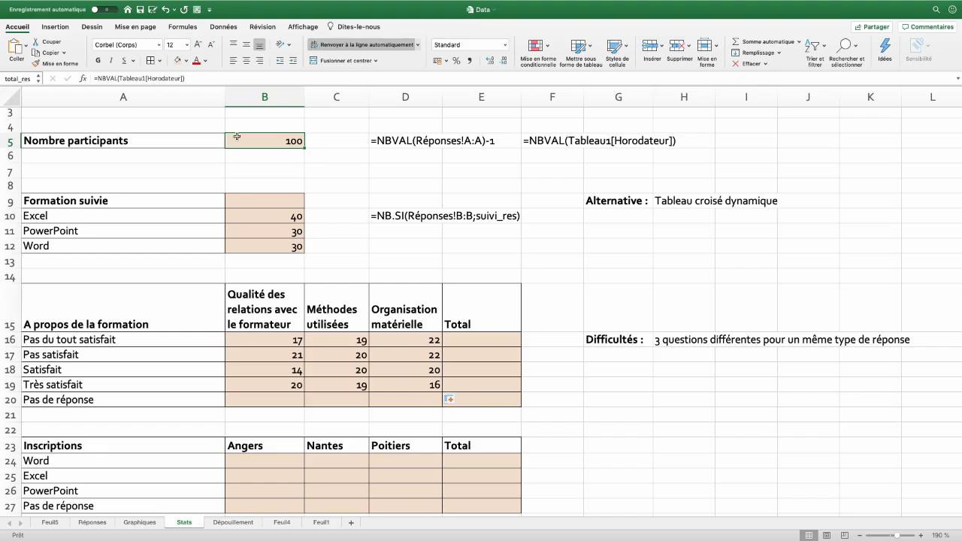
left_click(270, 402)
type("=")
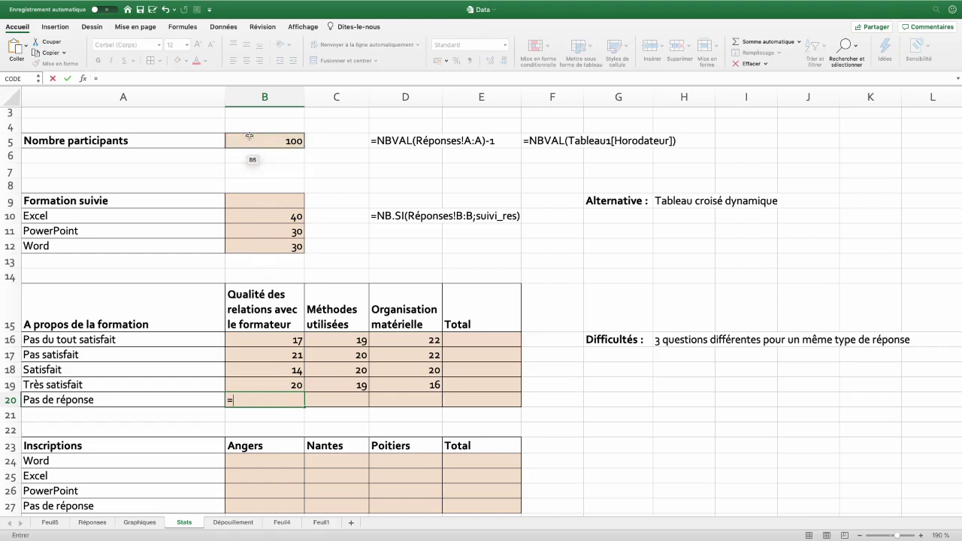
left_click(250, 136)
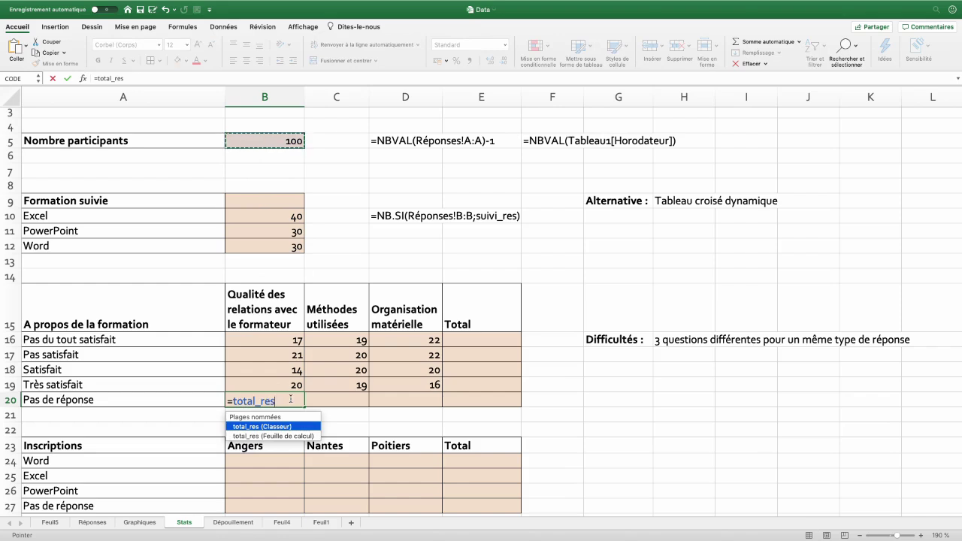
type("-")
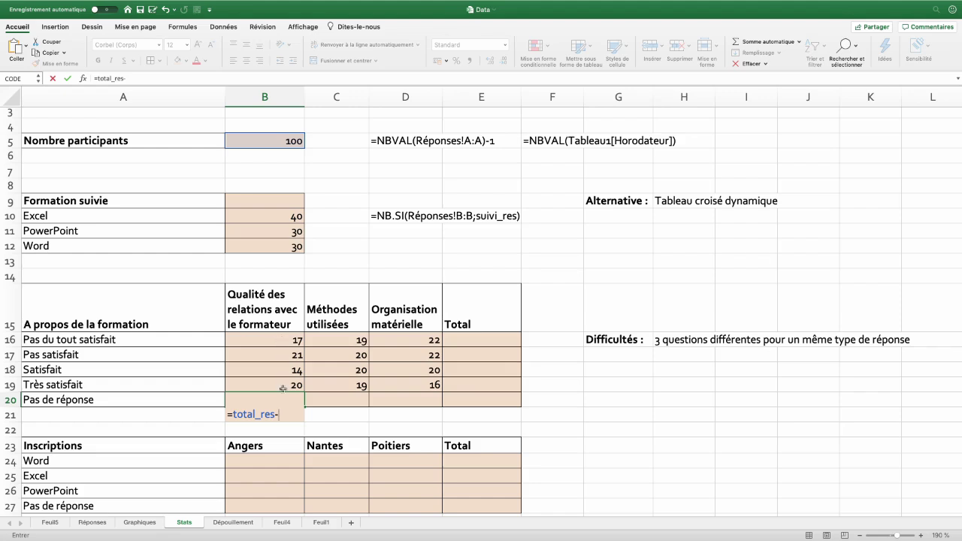
type("so")
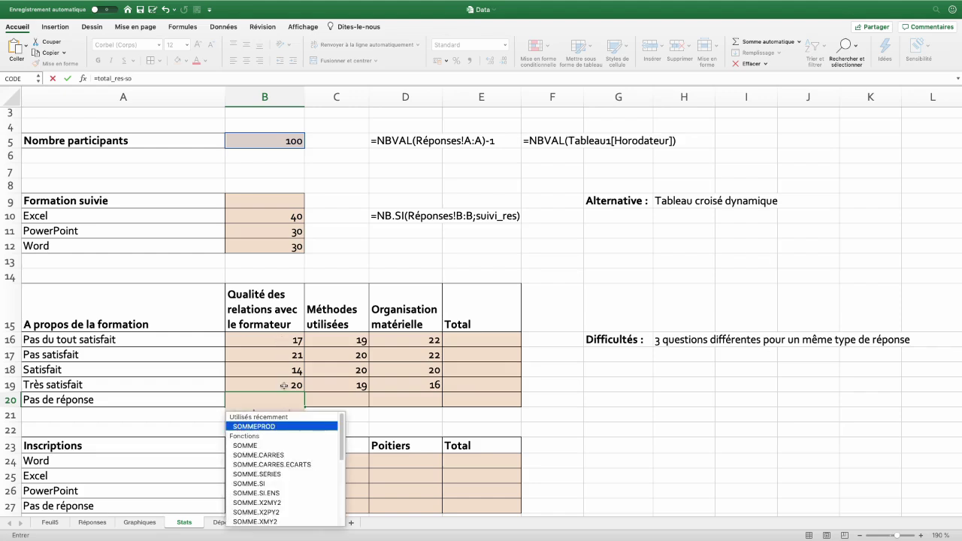
type("mme(")
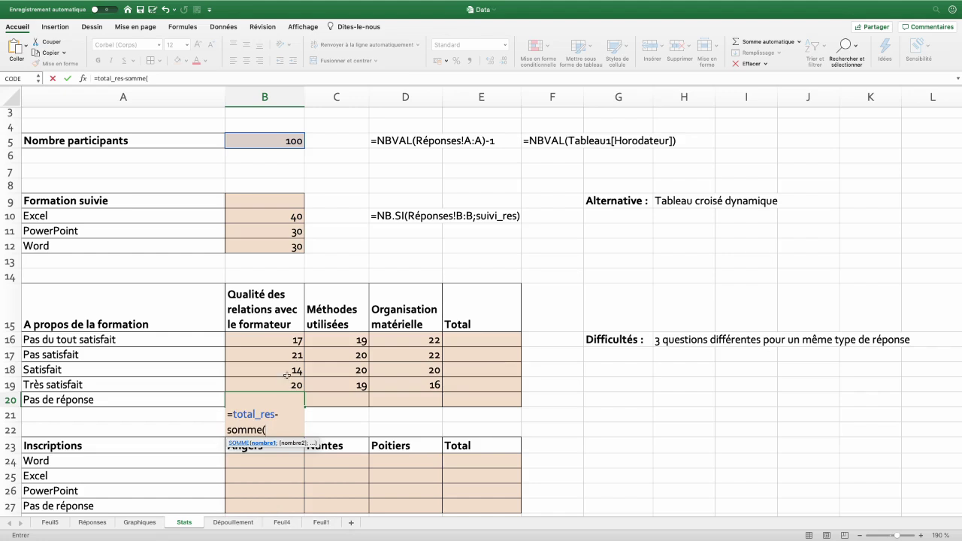
left_click_drag(283, 339, 284, 385)
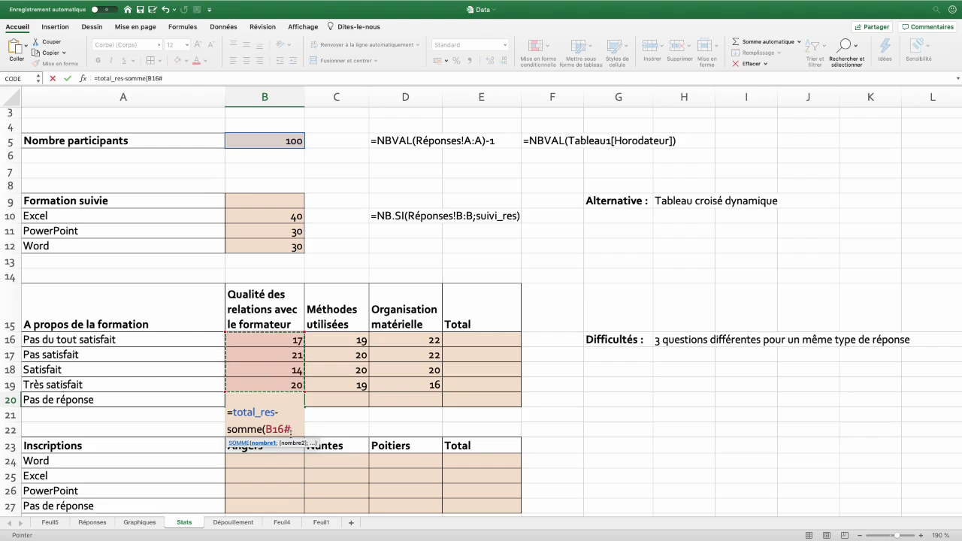
type(")")
key("Return")
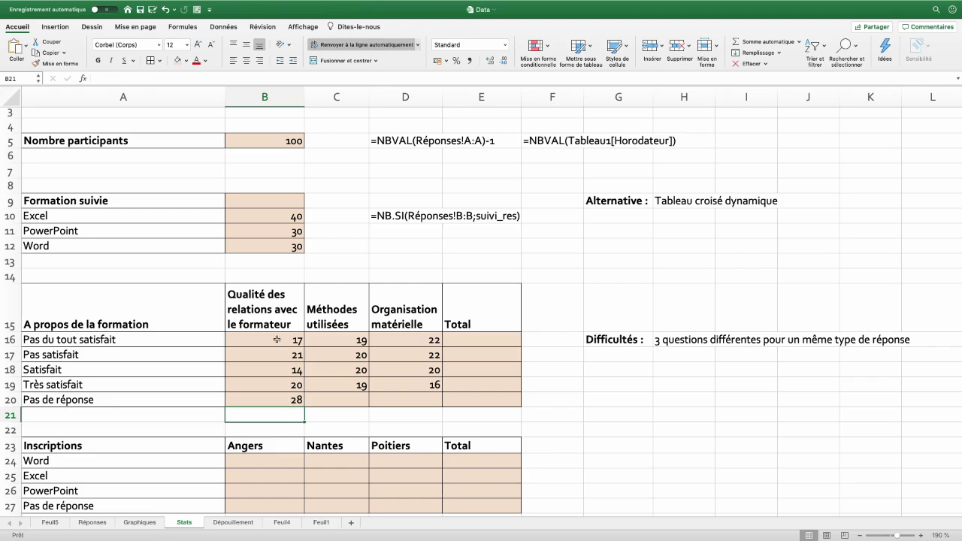
Copy the B20 no-answer formula to C20:D20, giving 22 and 20
left_click_drag(277, 340, 276, 399)
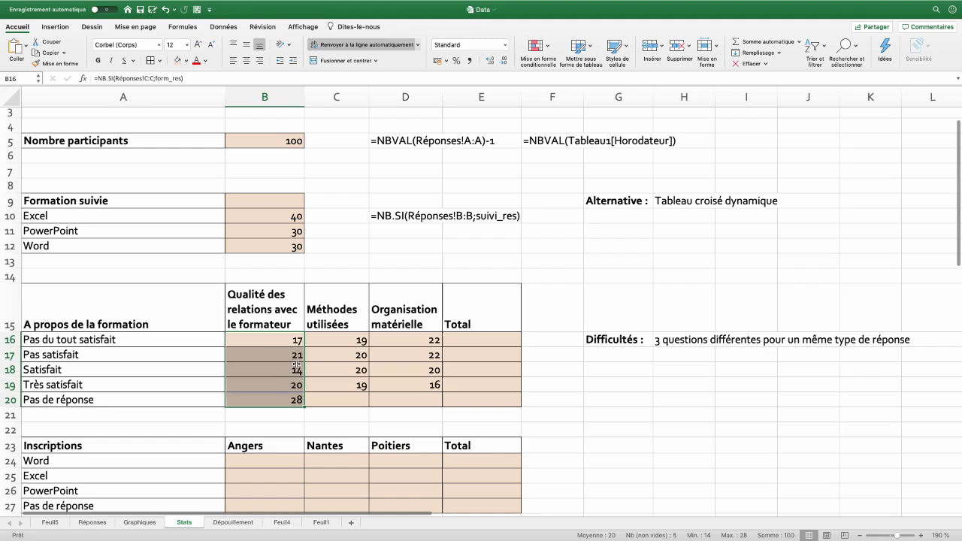
left_click(276, 401)
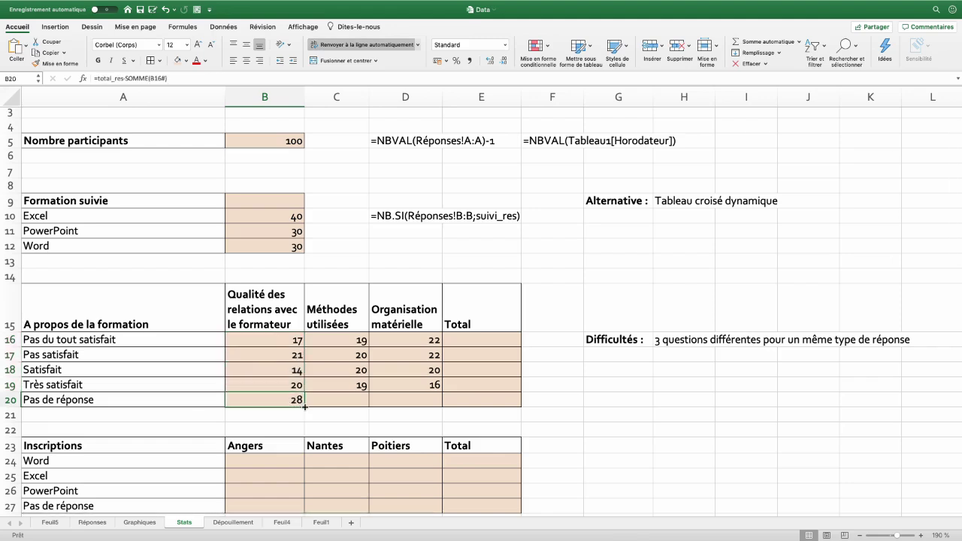
left_click_drag(305, 406, 441, 402)
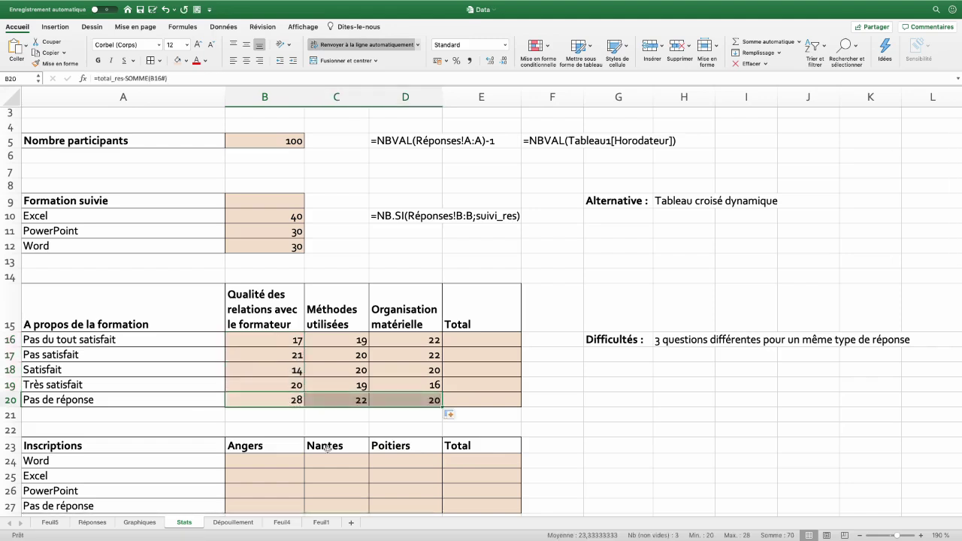
double_click(339, 401)
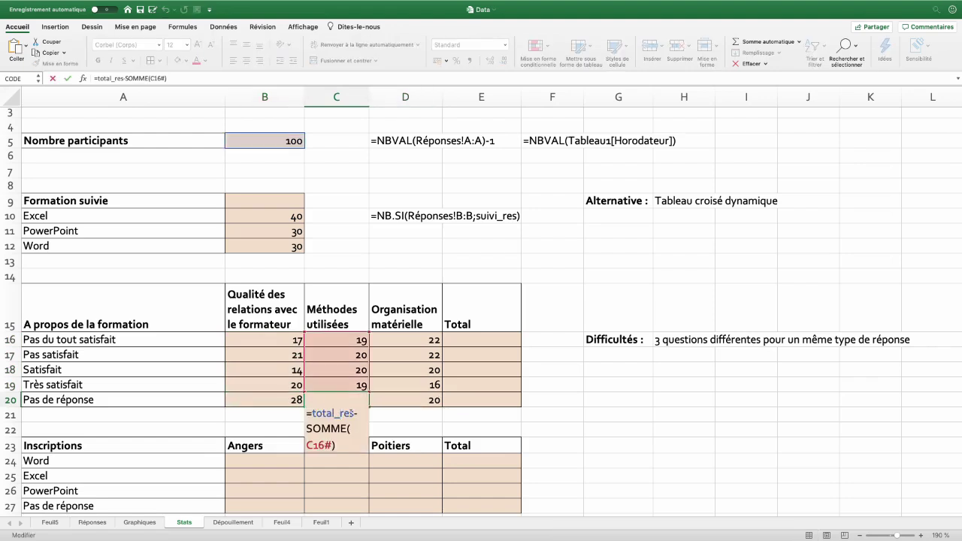
key("Escape")
double_click(417, 400)
Total each satisfaction row with =SOMME(B16:D16) (58, 63, 54, 55, 70), then view Graphiques
left_click(466, 341)
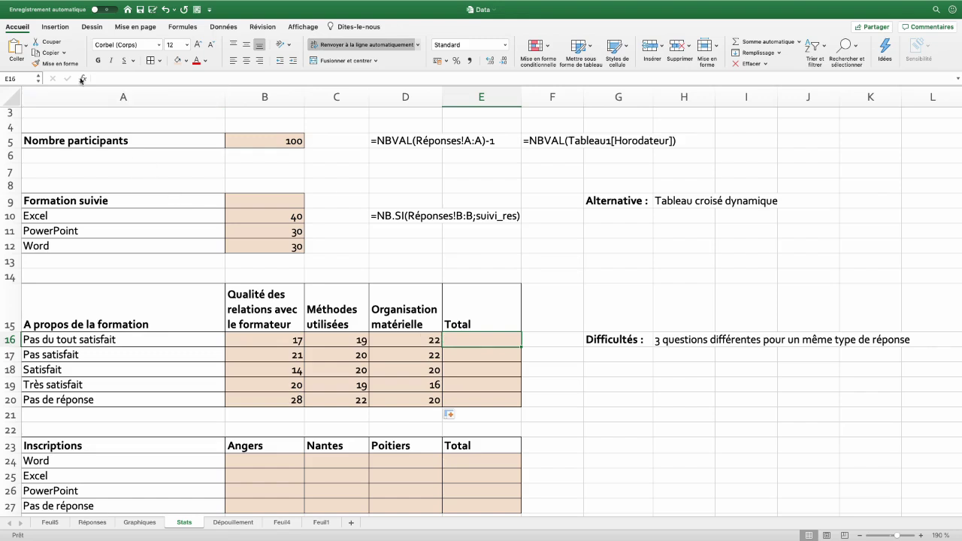
left_click(741, 43)
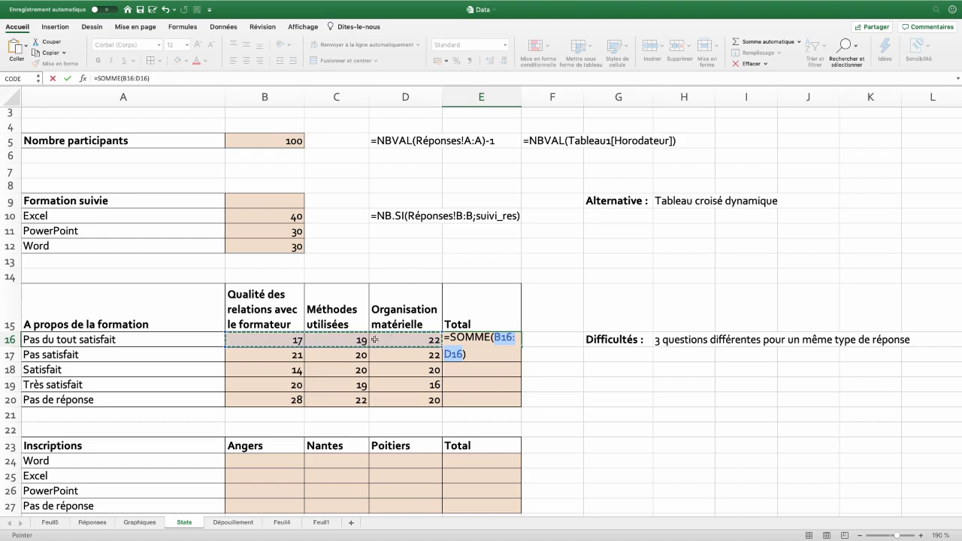
key("Return")
left_click(511, 340)
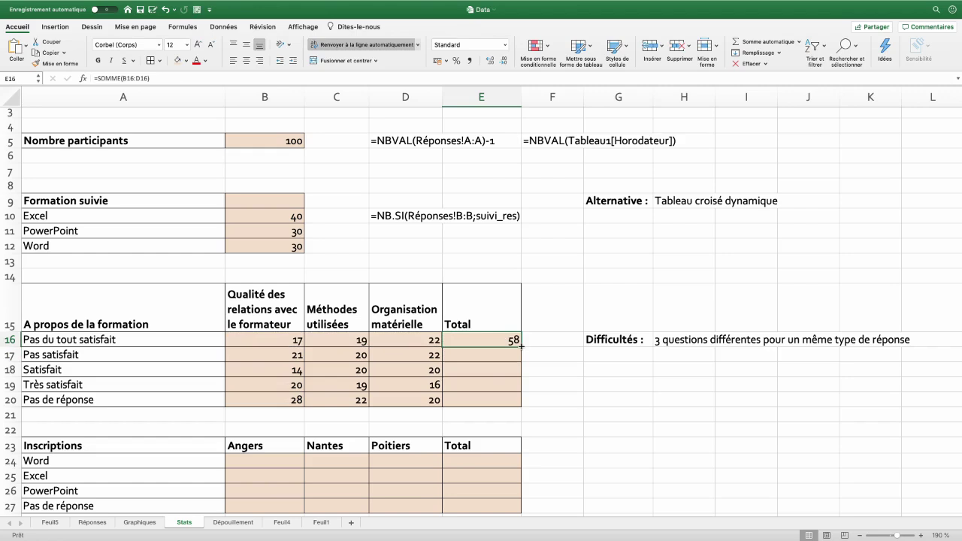
double_click(522, 347)
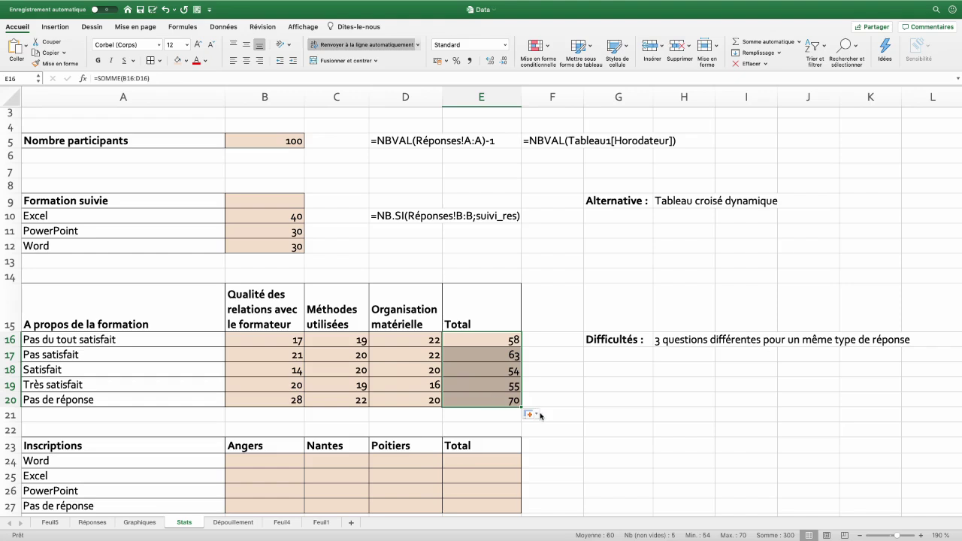
left_click(618, 399)
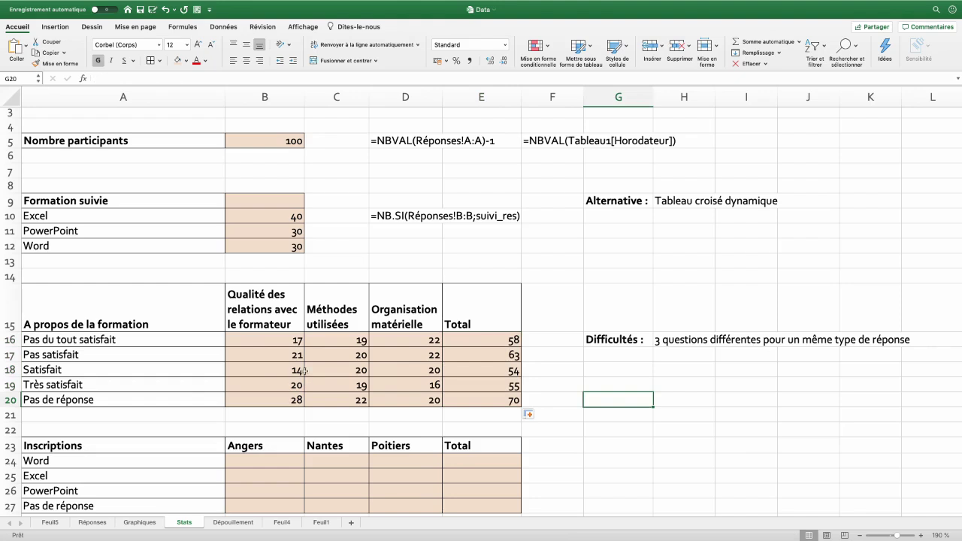
key("ctrl+Page_Up")
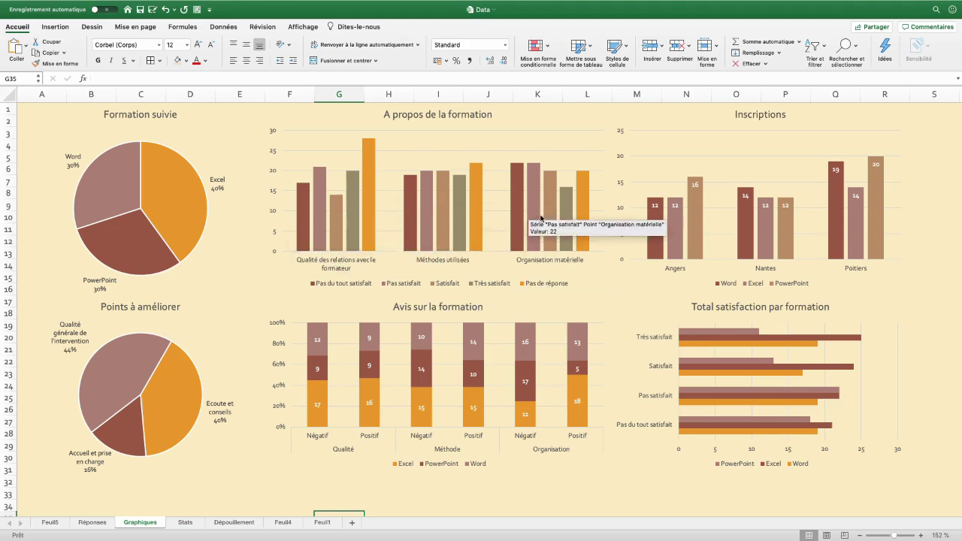
Insert a clustered column chart from the satisfaction table A15:D20 on Stats
key("ctrl+Page_Down")
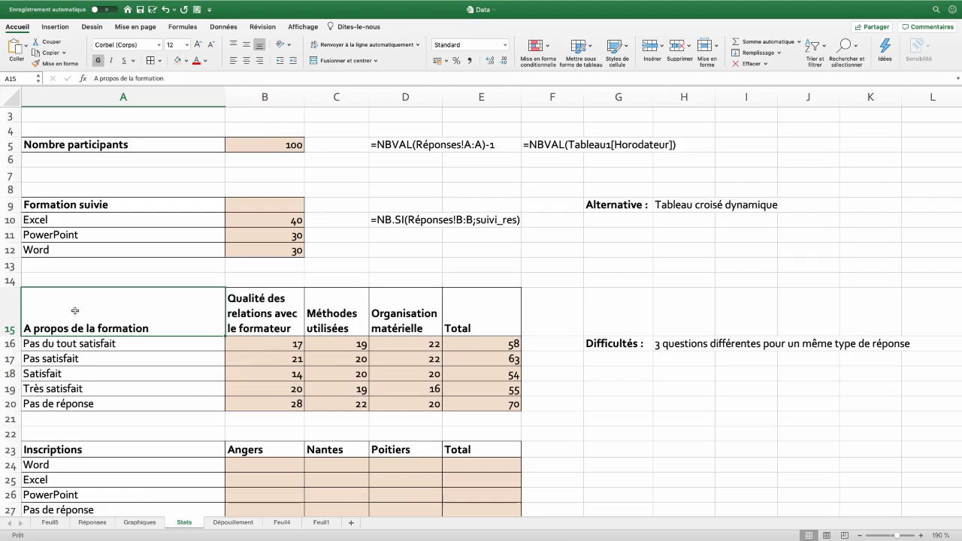
left_click_drag(189, 329, 402, 406)
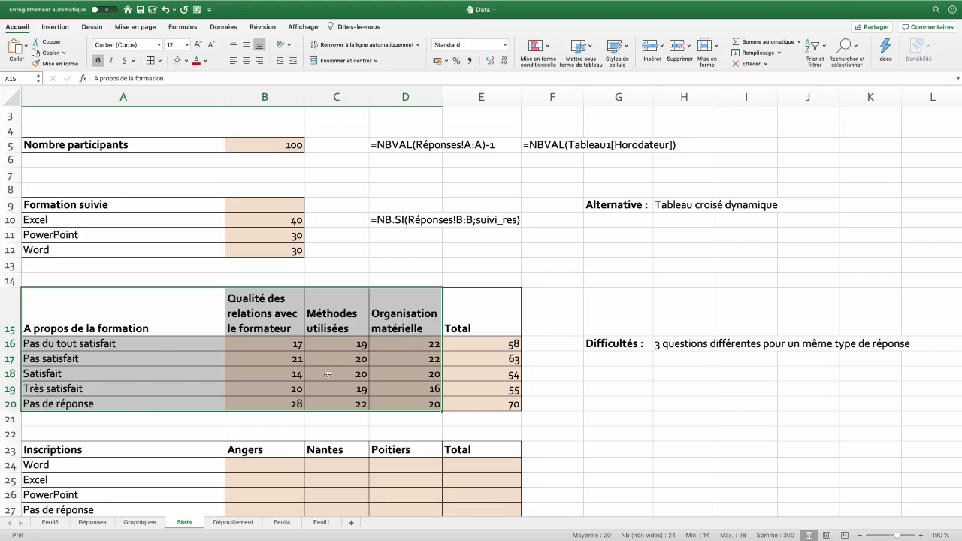
left_click(63, 27)
left_click(479, 45)
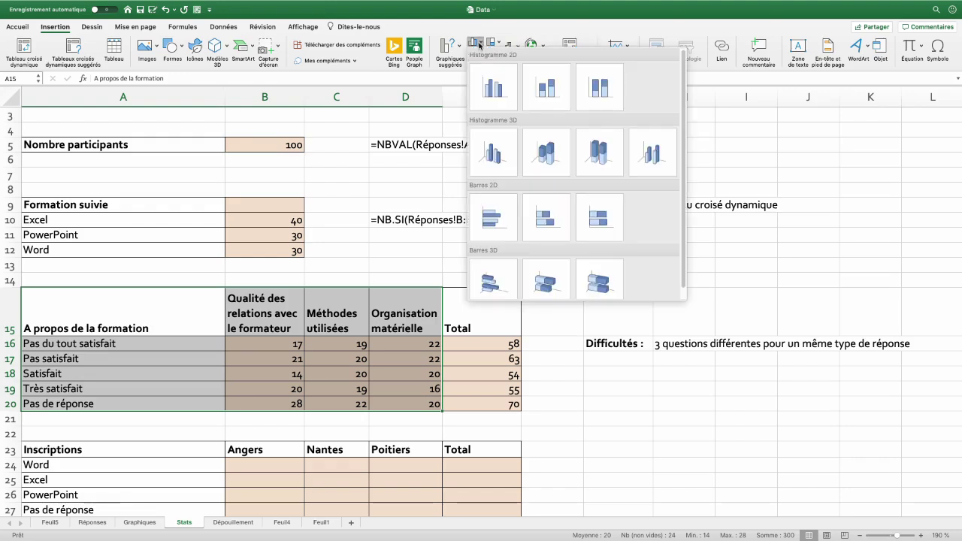
left_click(493, 86)
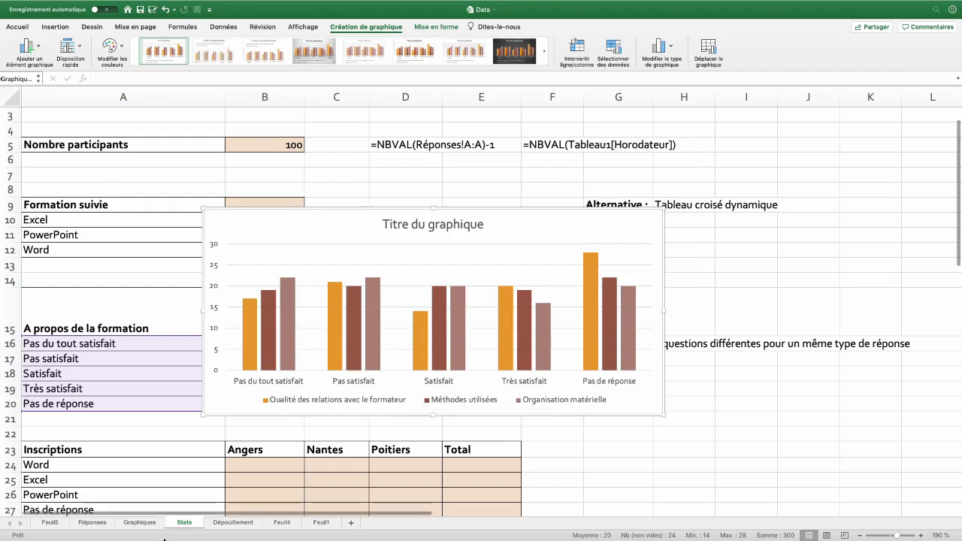
Compare with Graphiques, then swap the chart's rows and columns and delete its title
left_click(143, 523)
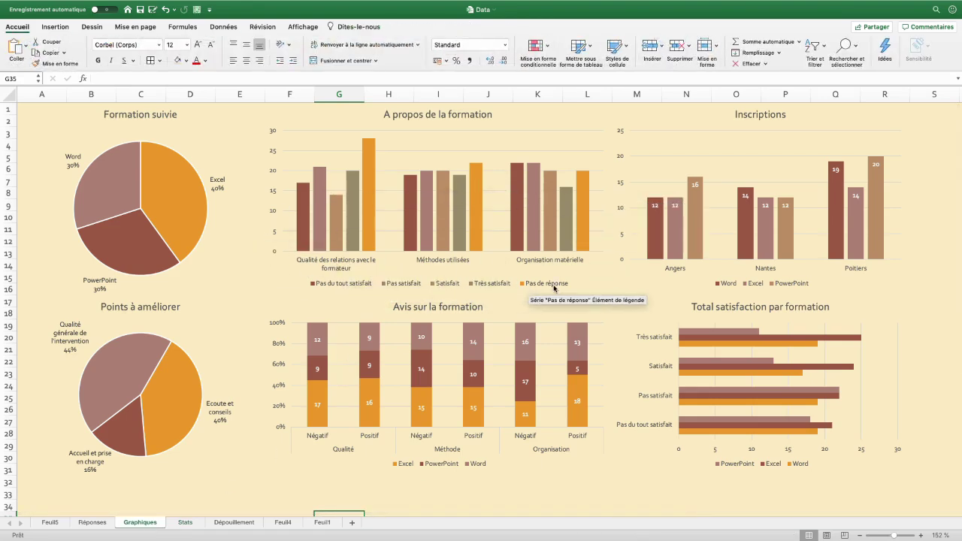
key("ctrl+Page_Down")
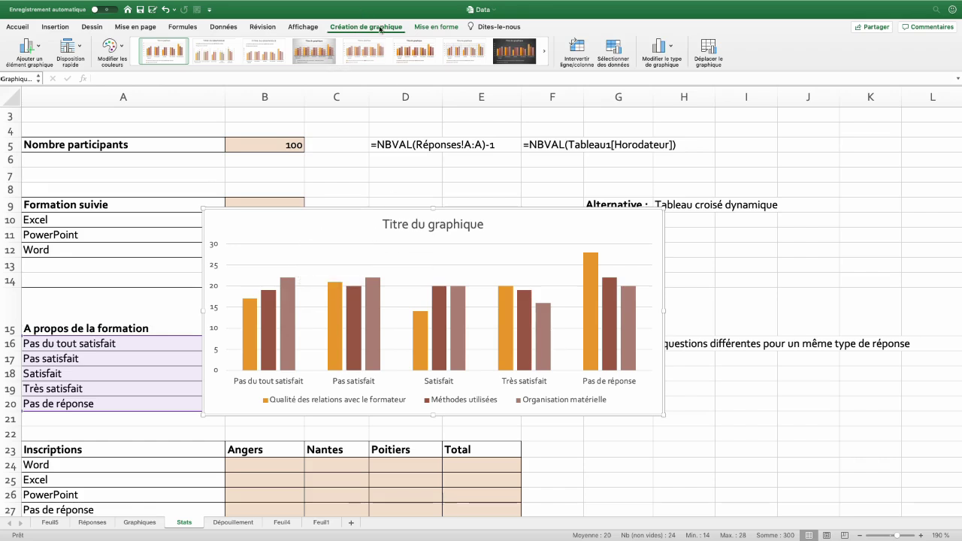
left_click(579, 52)
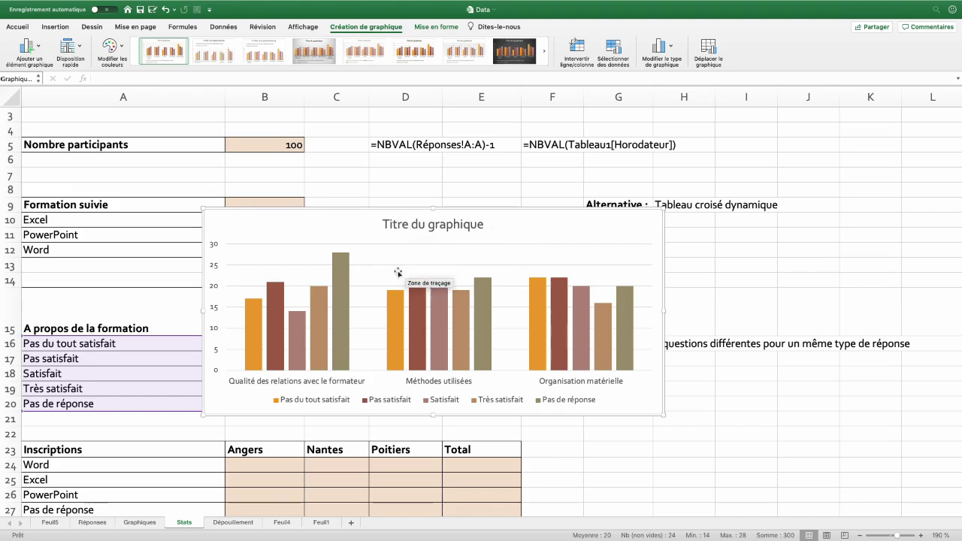
left_click(423, 223)
key("Delete")
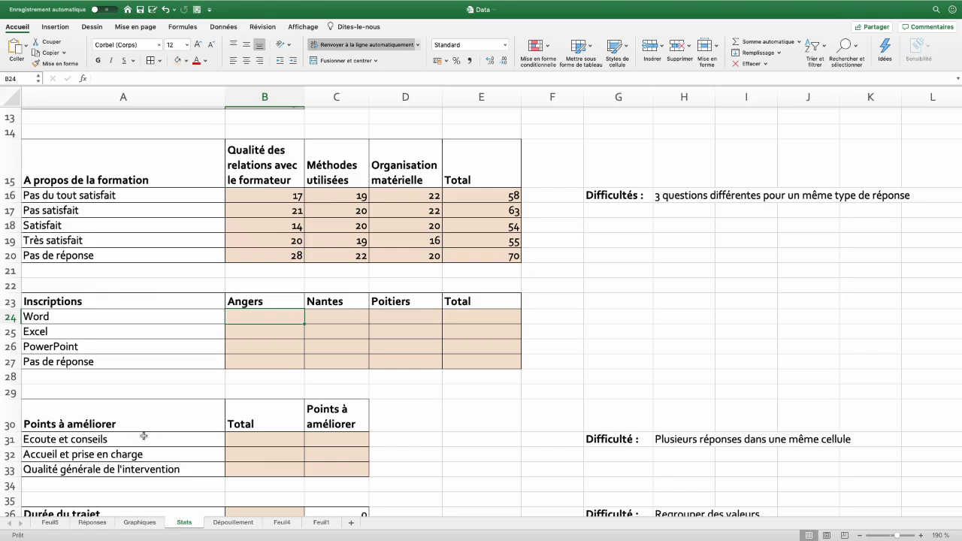
scroll(135, 331, "up", 1)
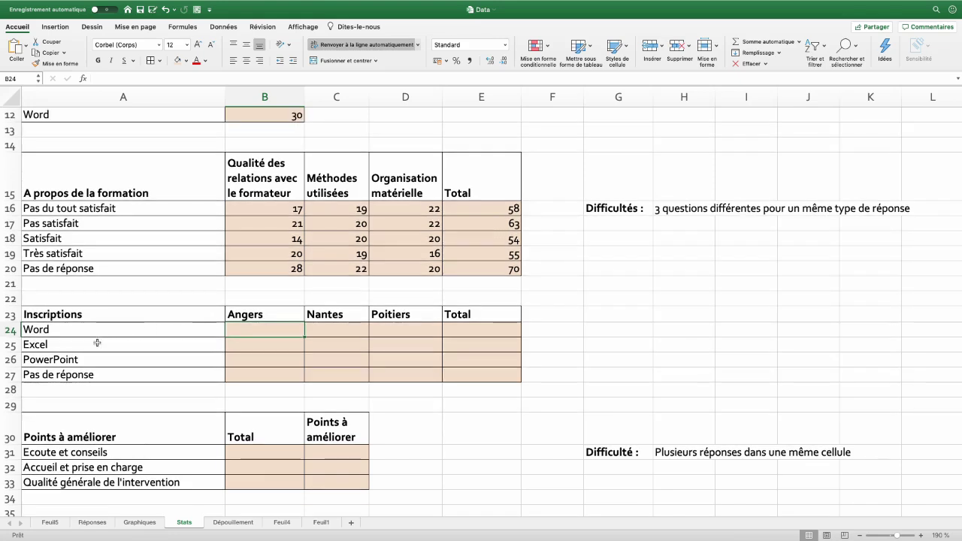
left_click_drag(256, 317, 380, 319)
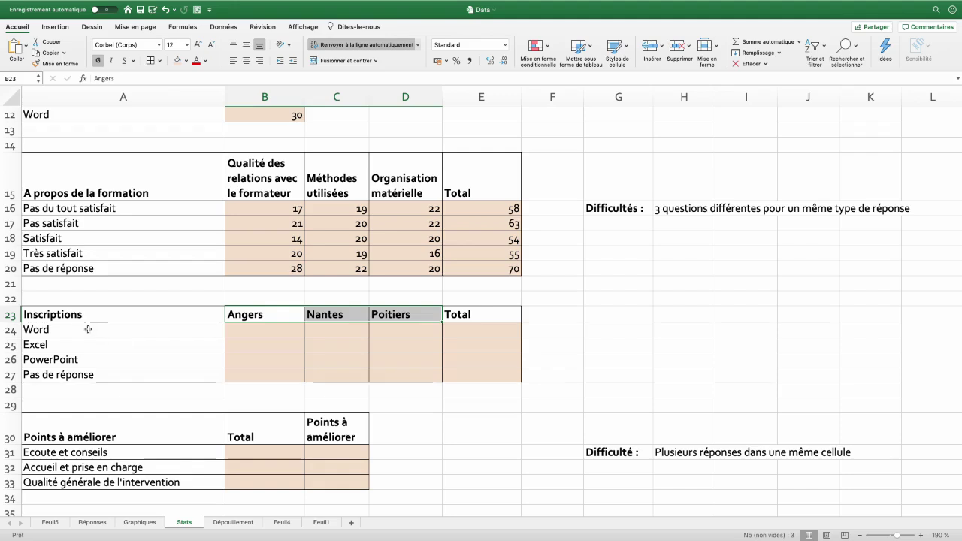
left_click_drag(88, 329, 87, 359)
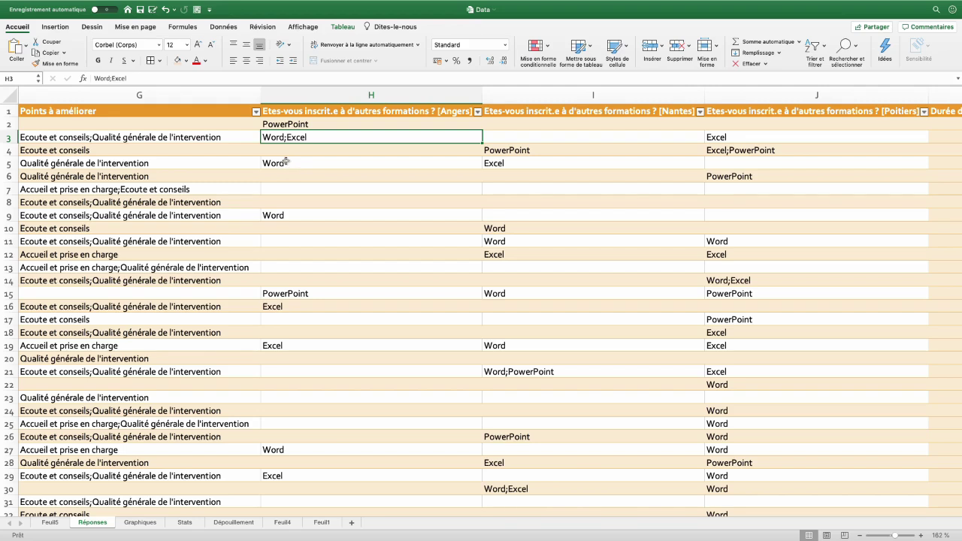
left_click(283, 164)
left_click(283, 215)
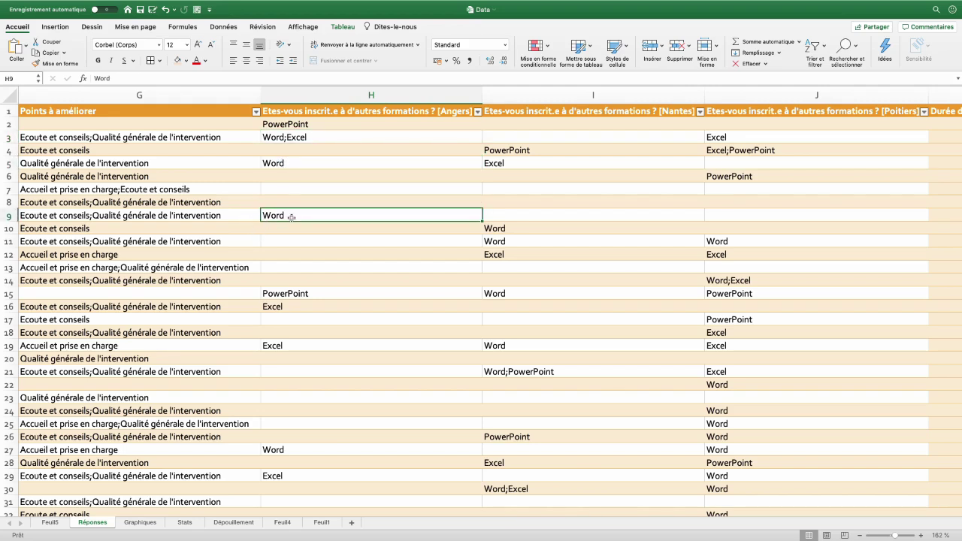
left_click(283, 139)
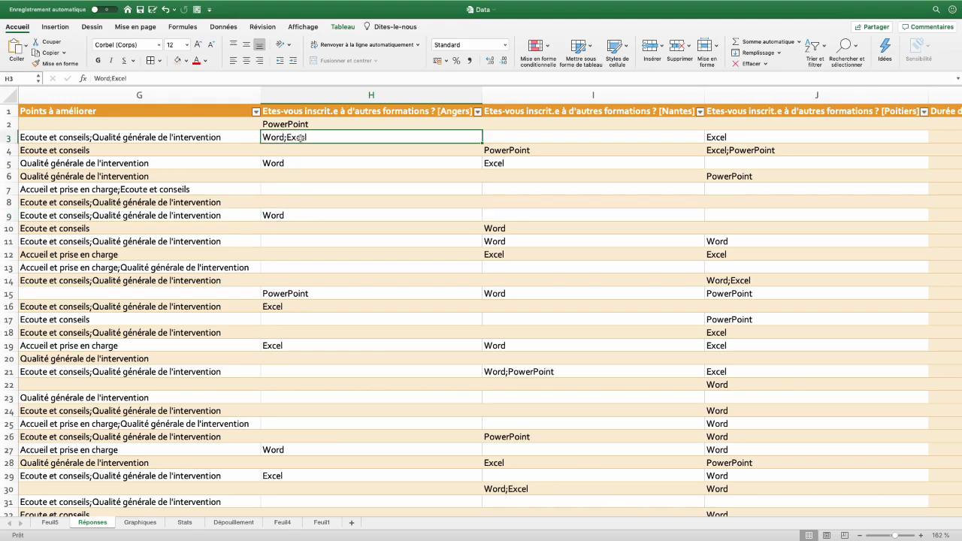
left_click(185, 522)
left_click(588, 334)
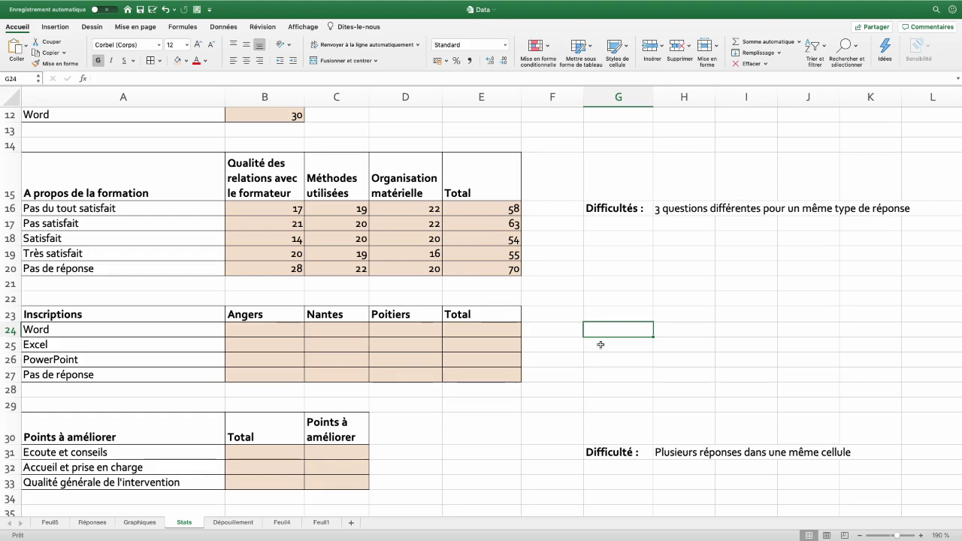
type("*")
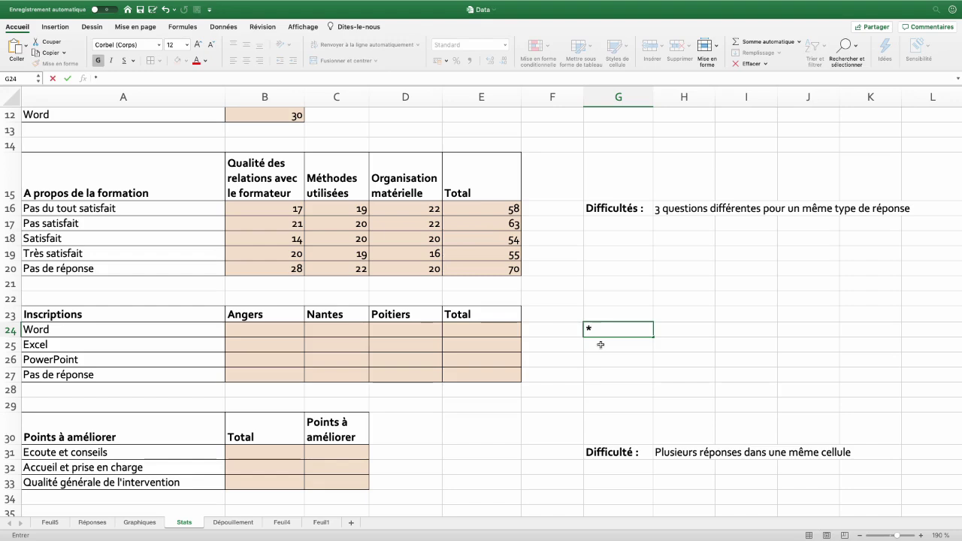
Enter *Word*, *Excel* and *powerpoint* in G24:G26, then begin =nb.si( in B24
type("Word*")
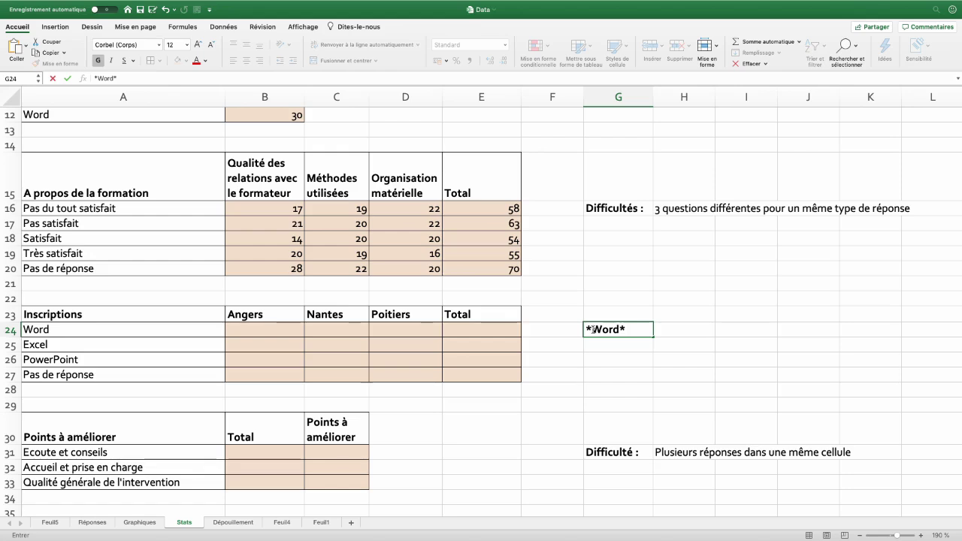
left_click(590, 329)
left_click_drag(626, 330, 591, 329)
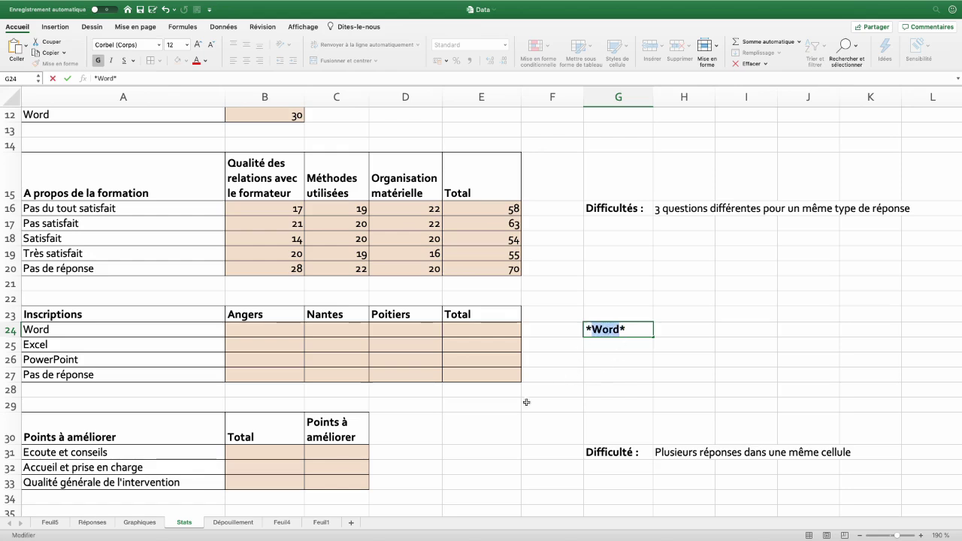
left_click(603, 349)
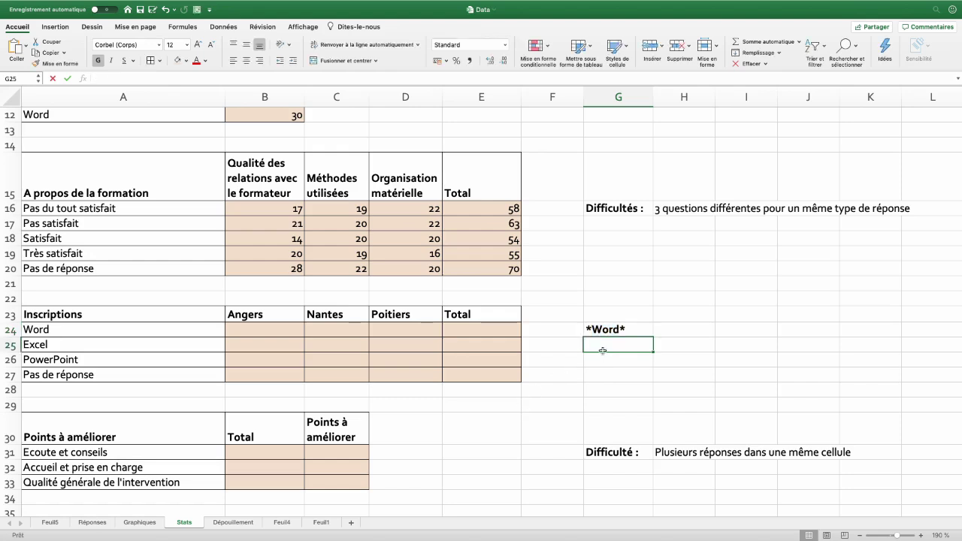
type("*Excel*")
key("Return")
type("*powerpoint*")
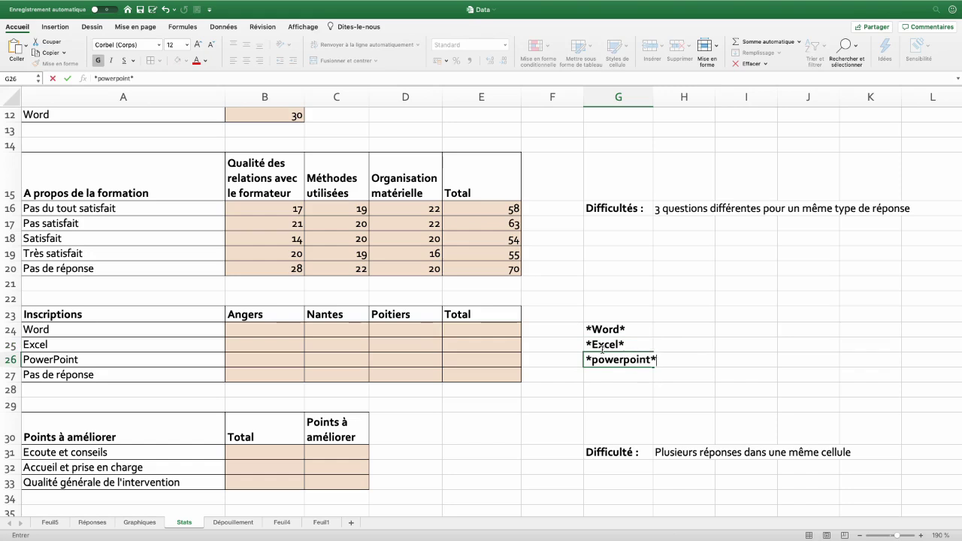
key("Return")
left_click(272, 329)
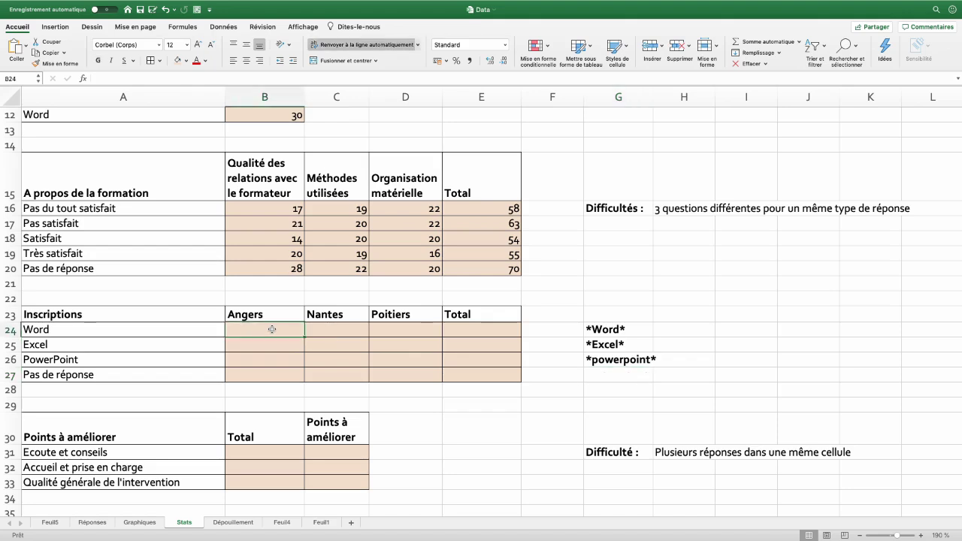
type("=")
type("nb.si(")
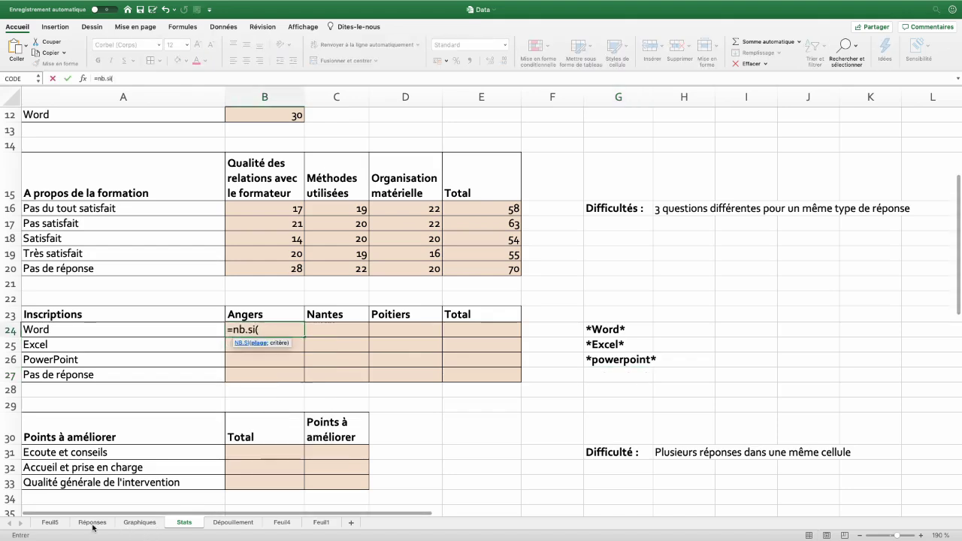
Complete B24 as =NB.SI(Réponses!H:H;Stats!A24), giving 12 Angers Word registrations
left_click(92, 523)
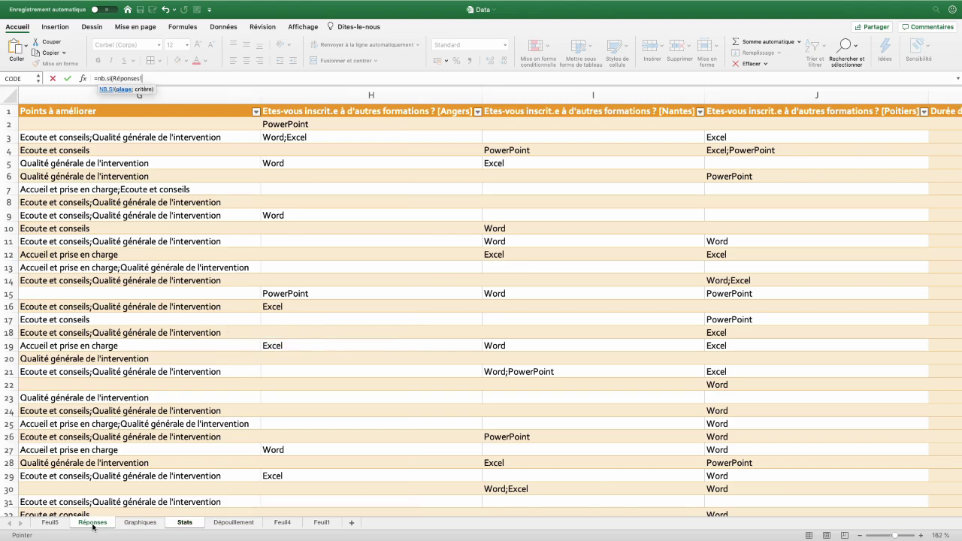
left_click(348, 94)
type(";")
left_click(184, 522)
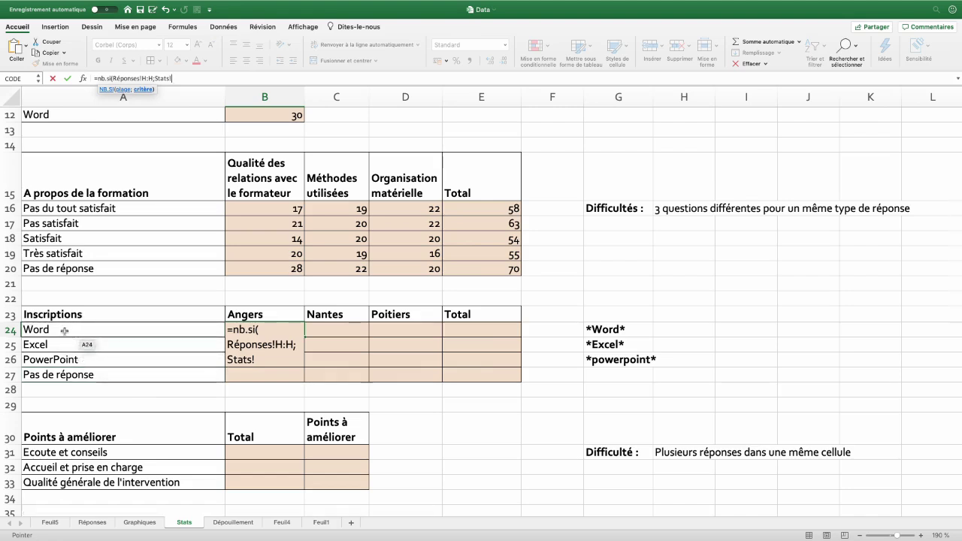
left_click(64, 330)
type(")")
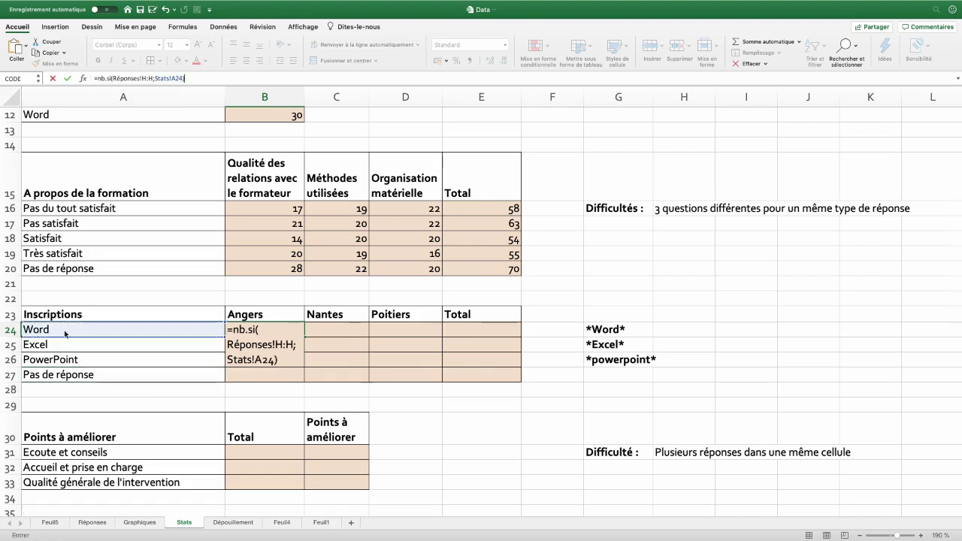
key("Return")
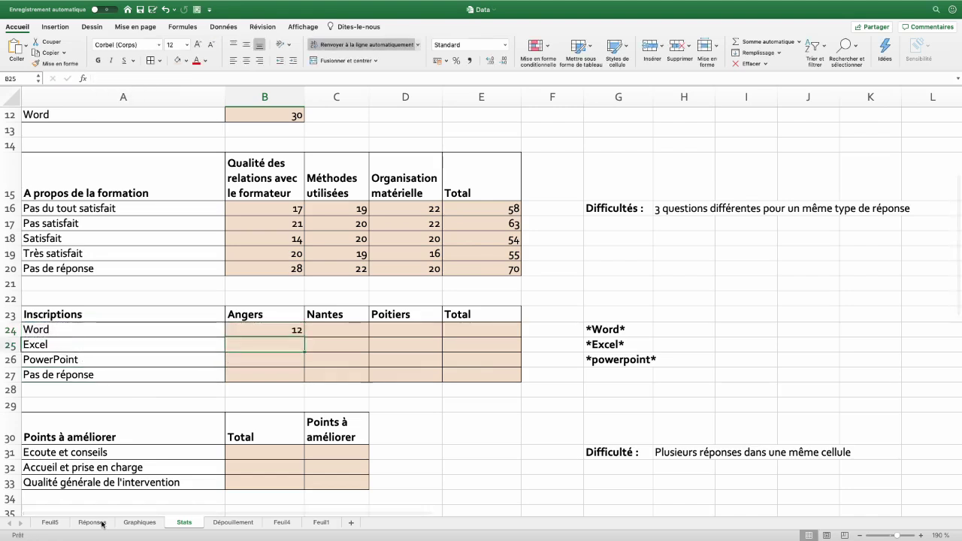
Filter Réponses column H on 'wo' to verify the count, then clear the filter
left_click(101, 523)
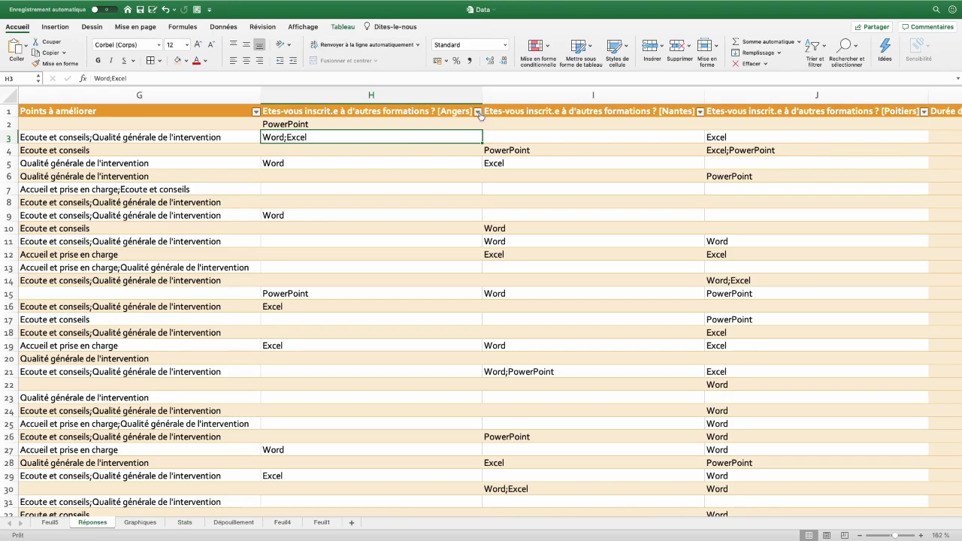
left_click(478, 112)
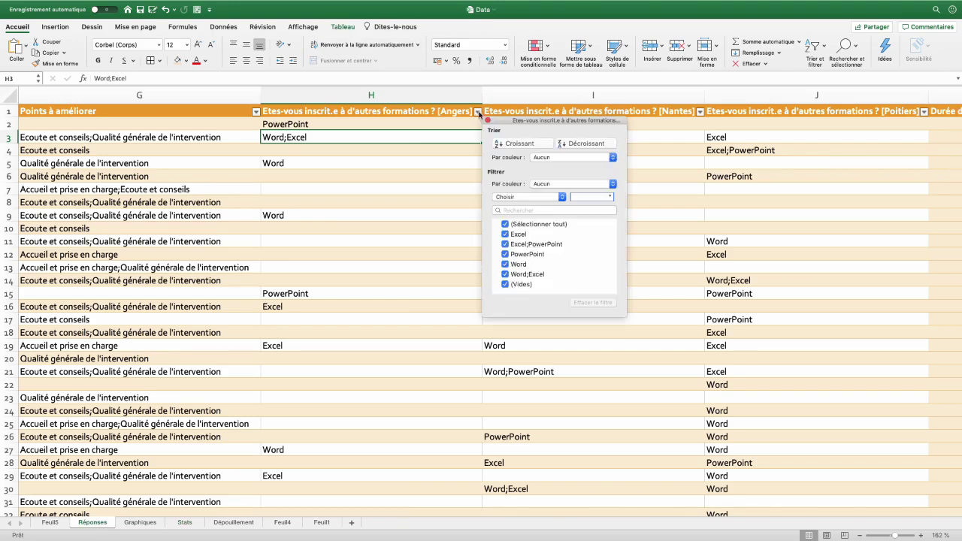
left_click(512, 212)
type("word")
key("Return")
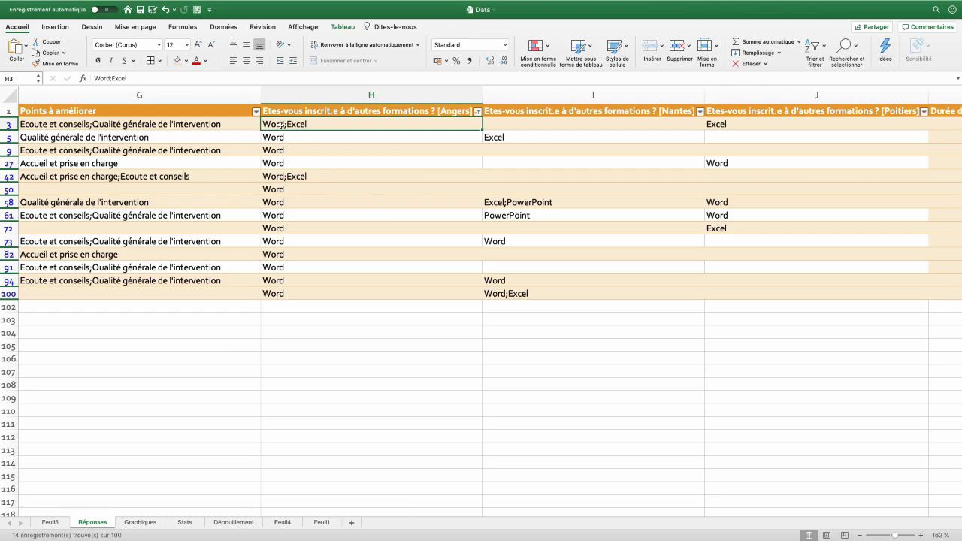
left_click(223, 27)
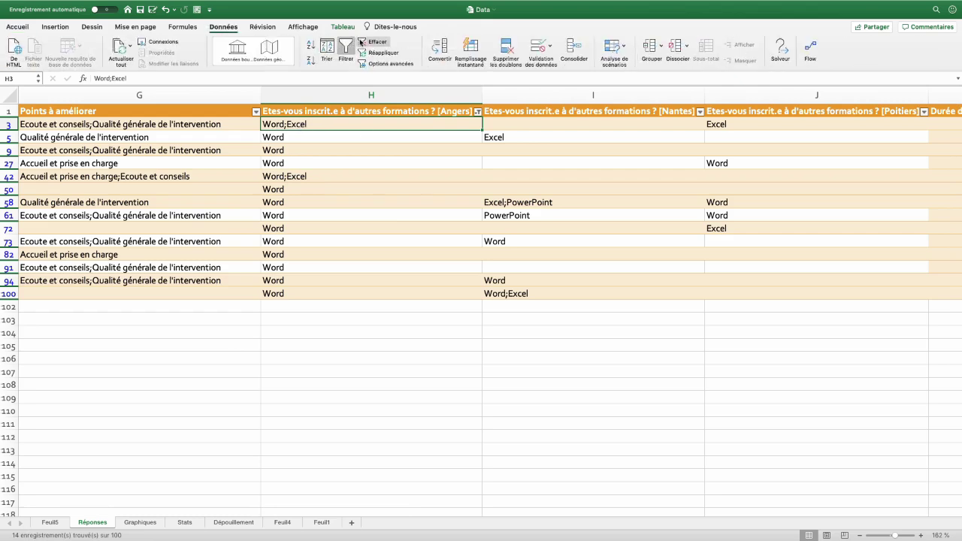
left_click(373, 45)
left_click(188, 524)
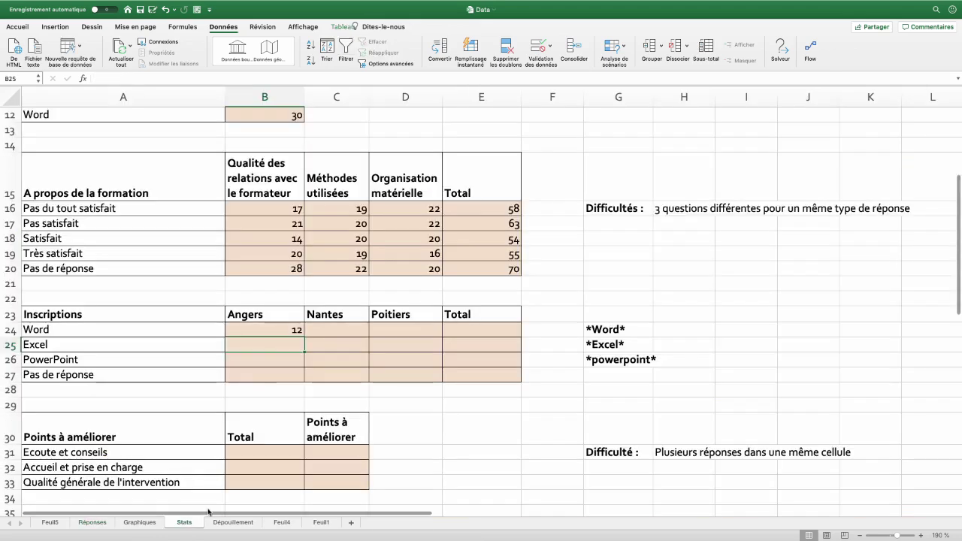
Replace B24's criterion with the *Word* wildcard in G24, raising the count to 14
left_click(259, 330)
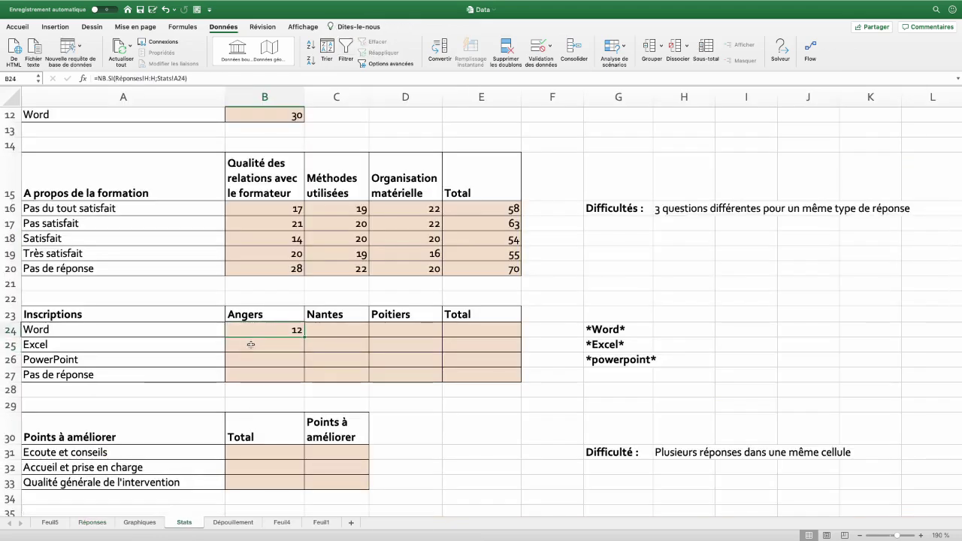
double_click(286, 331)
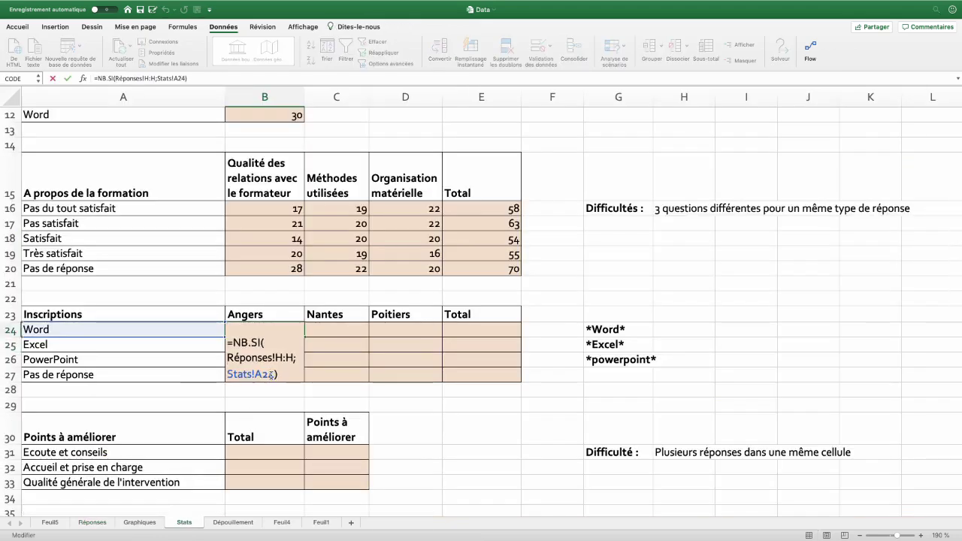
left_click_drag(272, 374, 227, 375)
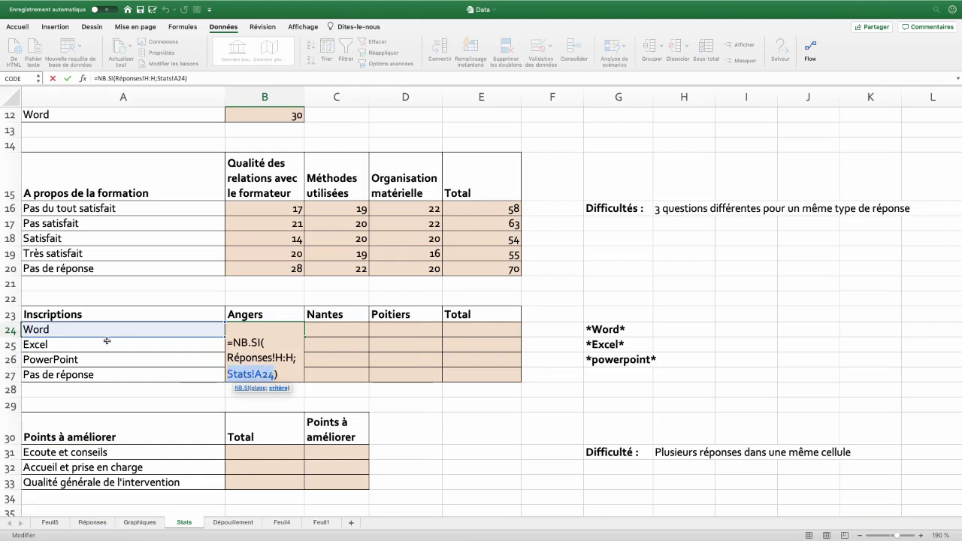
key("BackSpace")
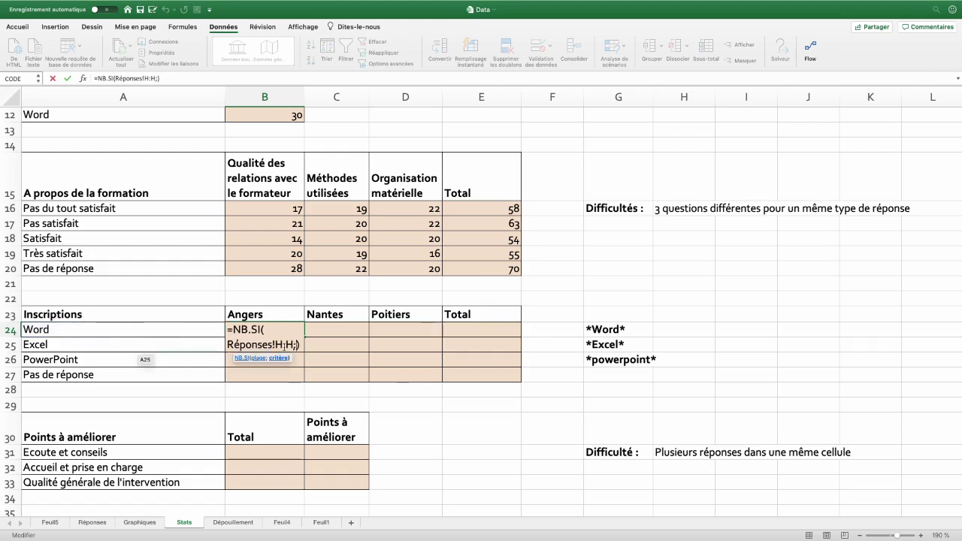
left_click(610, 331)
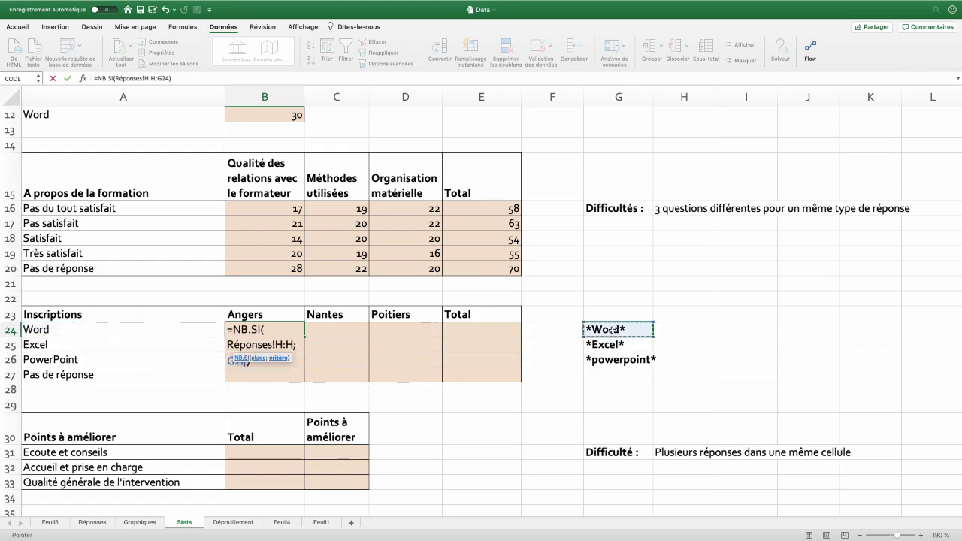
key("Return")
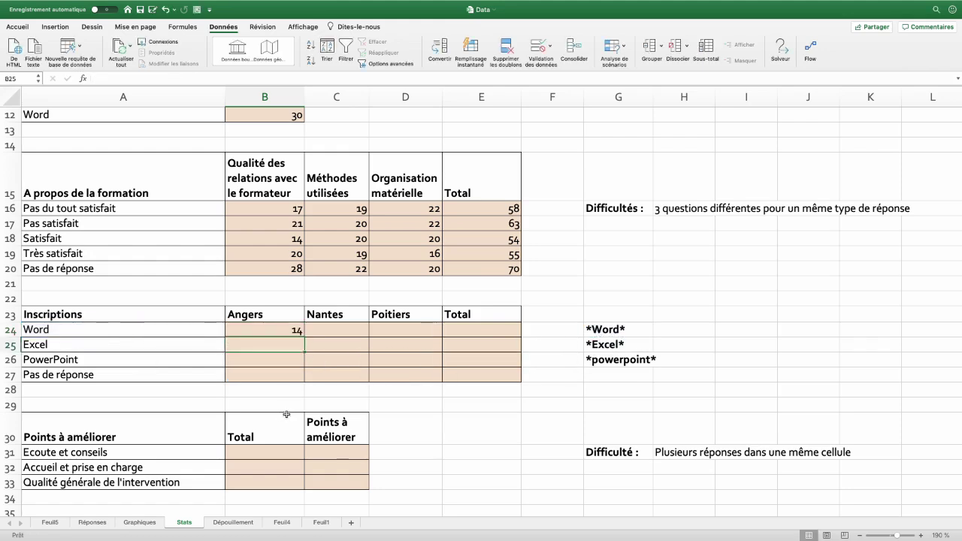
Note the formula =NB.SI(Réponses!H:H;G24) in I24 and select the wildcards G24:G26
left_click(722, 331)
key("super+v")
key("Return")
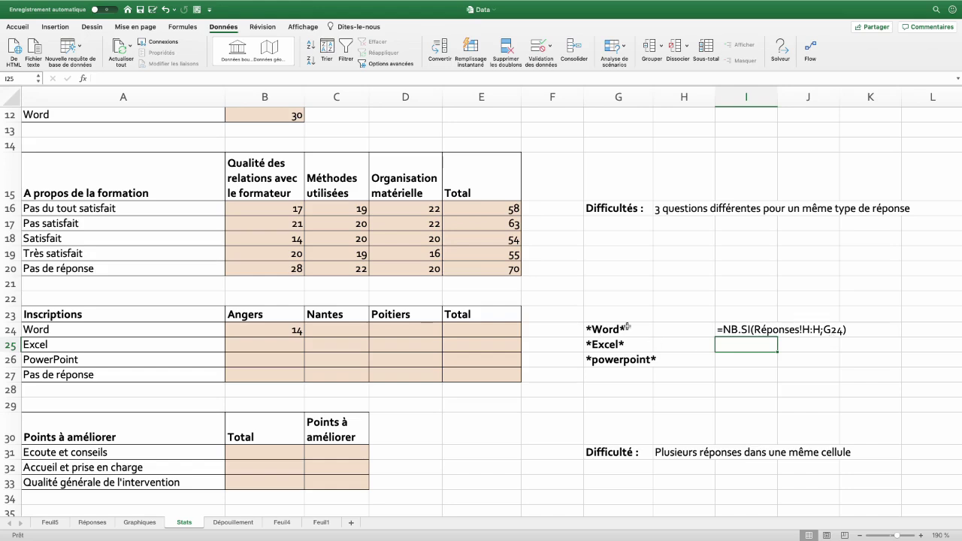
left_click(255, 332)
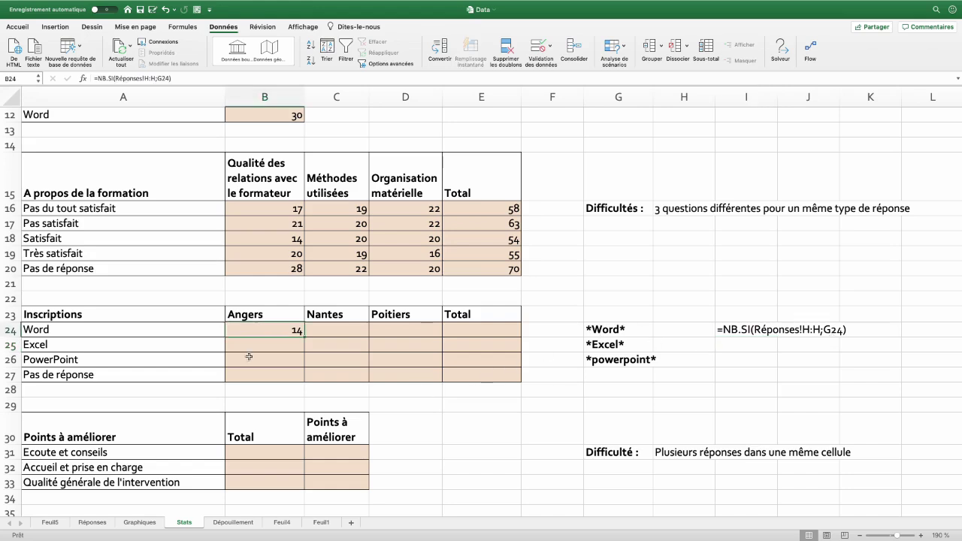
left_click_drag(633, 329, 635, 359)
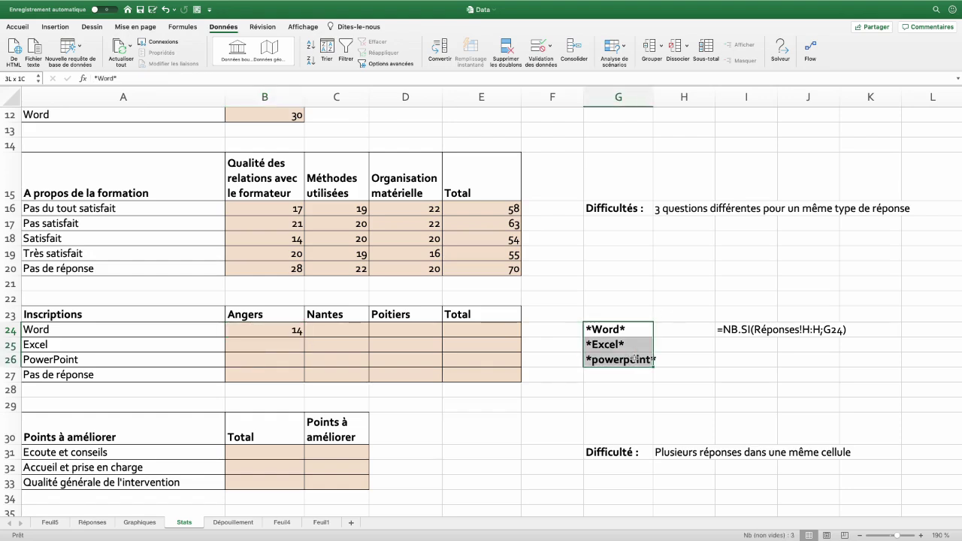
Name G24:G26 inscrip_res and use it as B24's criterion, giving Angers counts 14, 16, 18
left_click(20, 78)
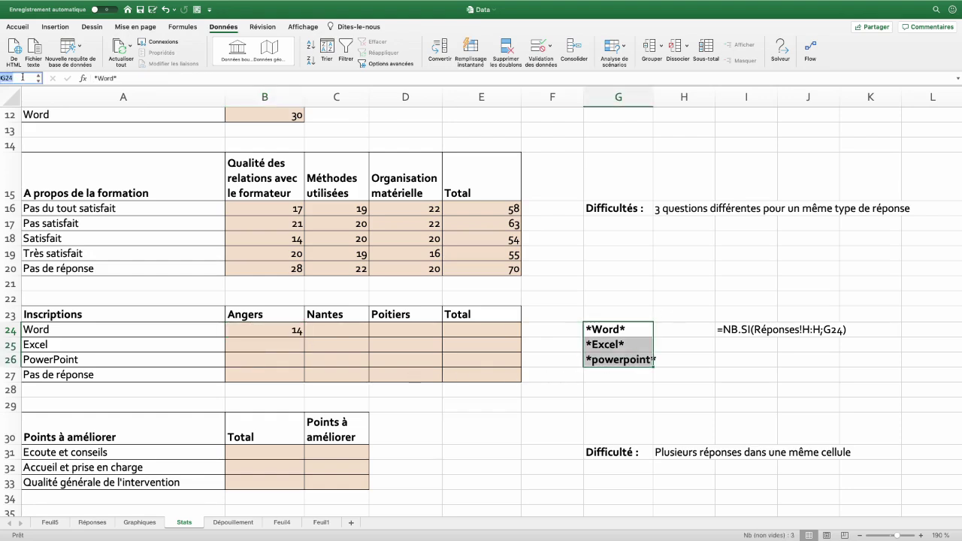
type("inscrip_res)")
left_click(616, 329)
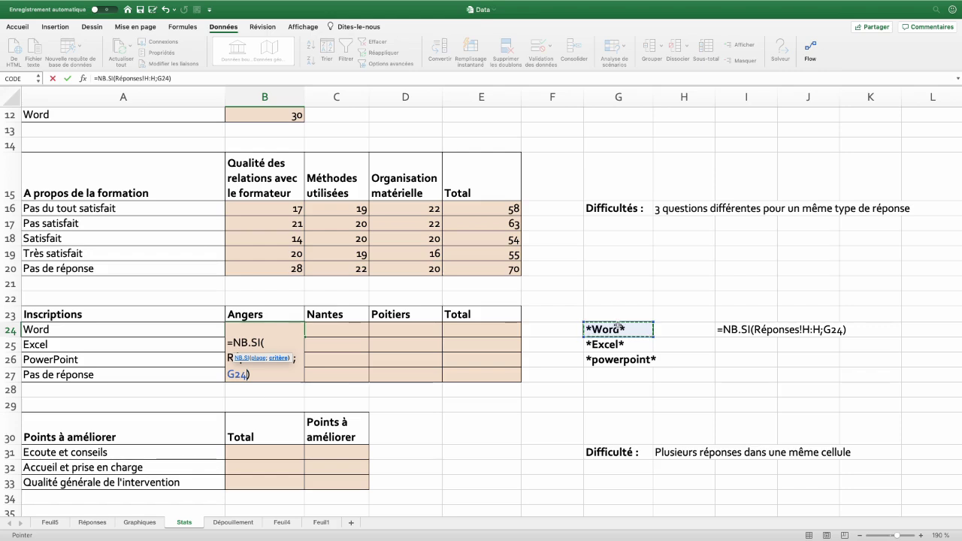
left_click_drag(616, 328, 619, 361)
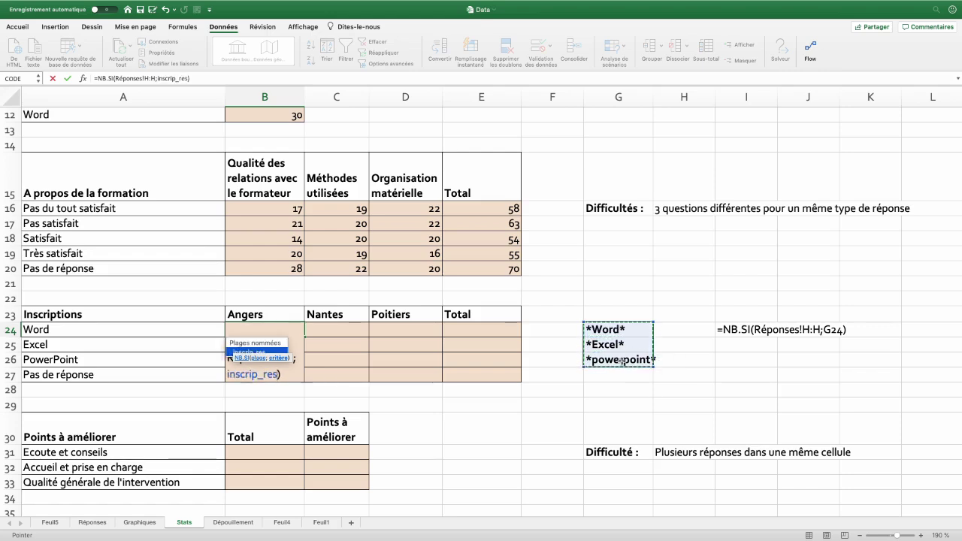
key("Return")
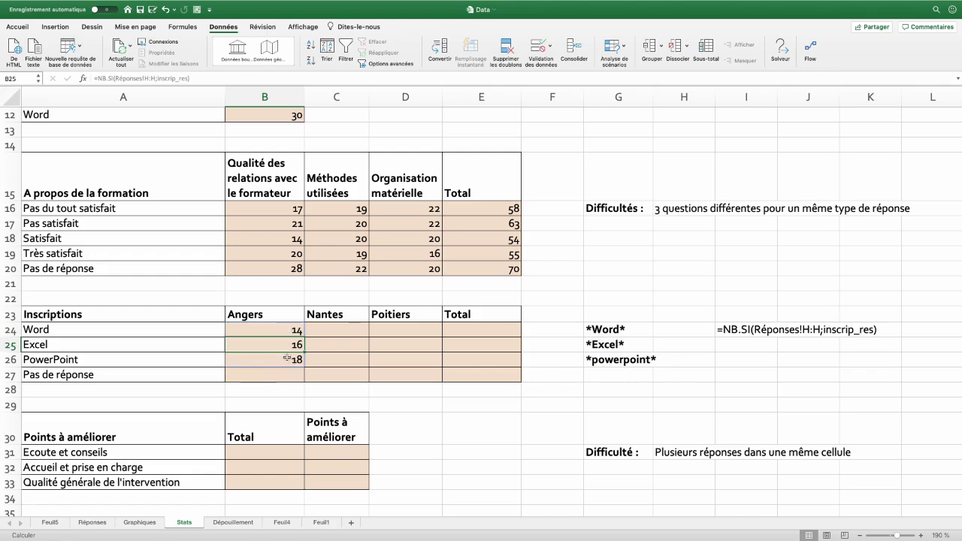
left_click(93, 521)
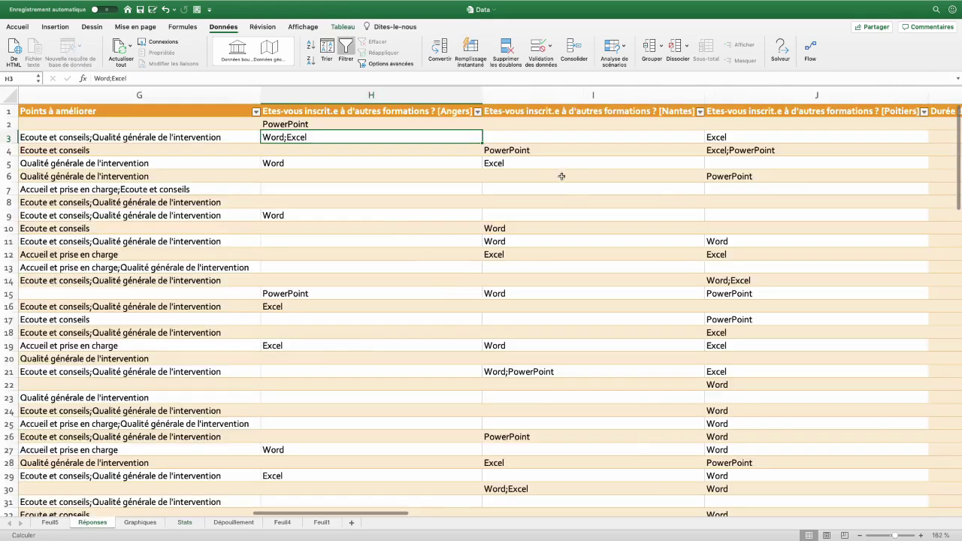
Copy the Angers counts across, giving Nantes 18, 17, 16 and Poitiers 21, 18, 22
left_click(188, 521)
mouse_move(293, 329)
left_mouse_down()
mouse_move(294, 359)
mouse_move(421, 369)
left_mouse_up()
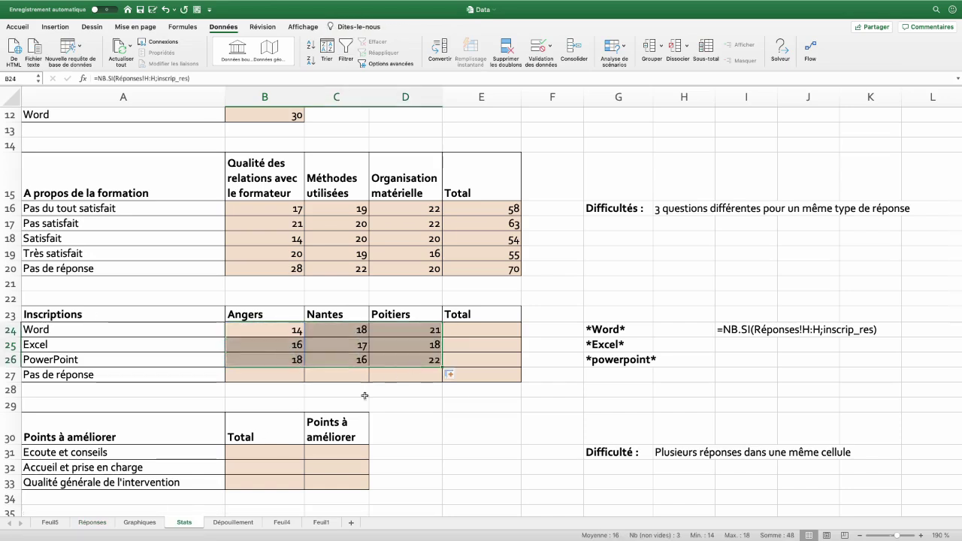
left_click(263, 375)
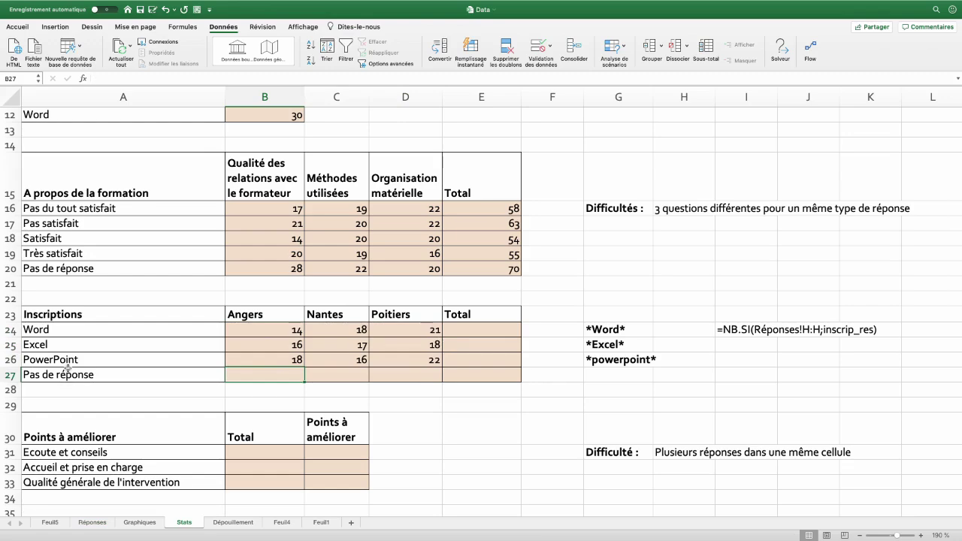
Inspect the filled and empty Angers answer cells in column H of Réponses
left_click(102, 526)
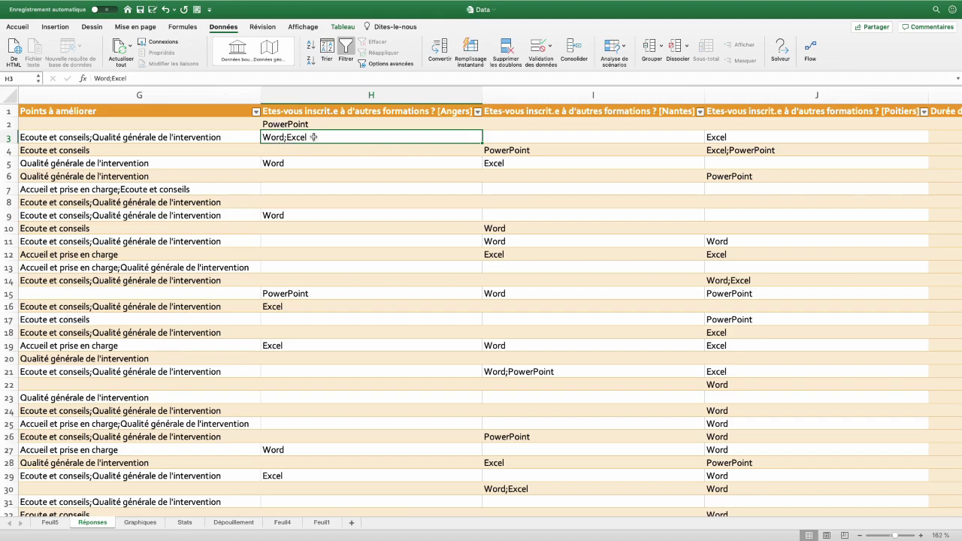
left_click_drag(287, 126, 285, 138)
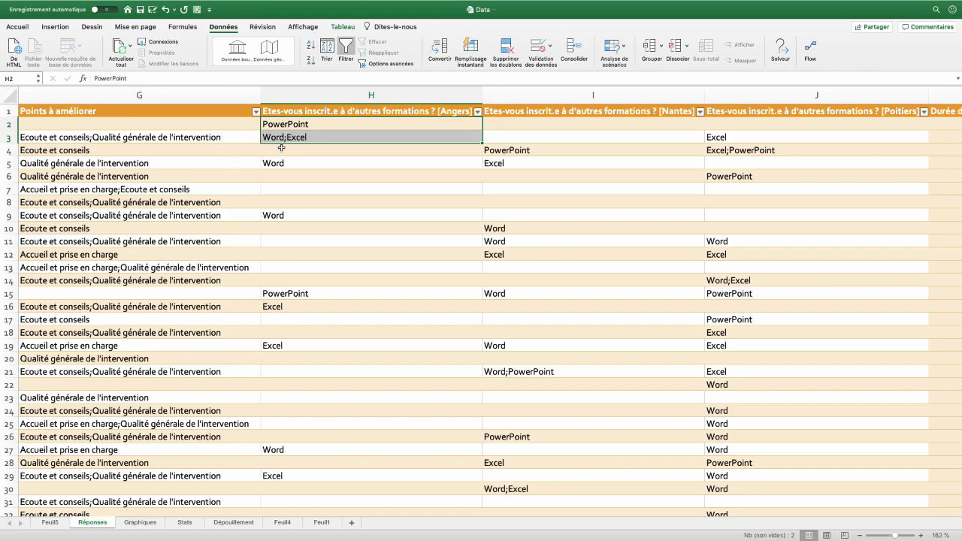
left_click(286, 151)
left_click(285, 176)
left_click(285, 189)
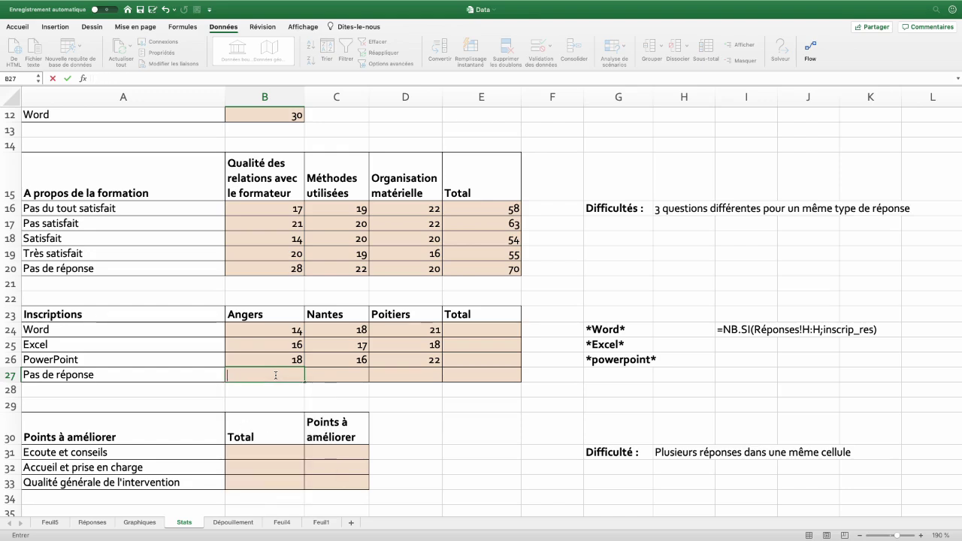
Enter a first NB.VIDE formula in B27 over the whole Angers column H
type("=nb")
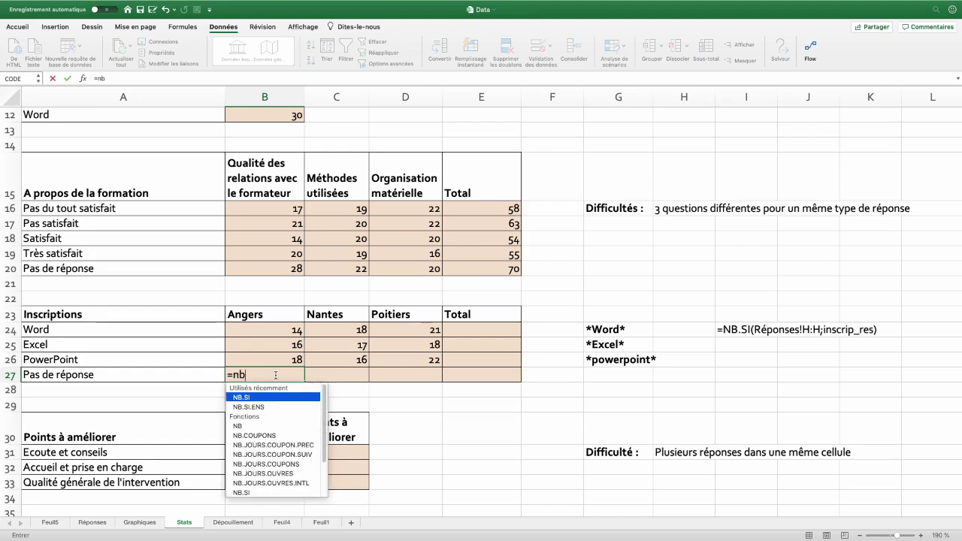
type(".v")
key("Tab")
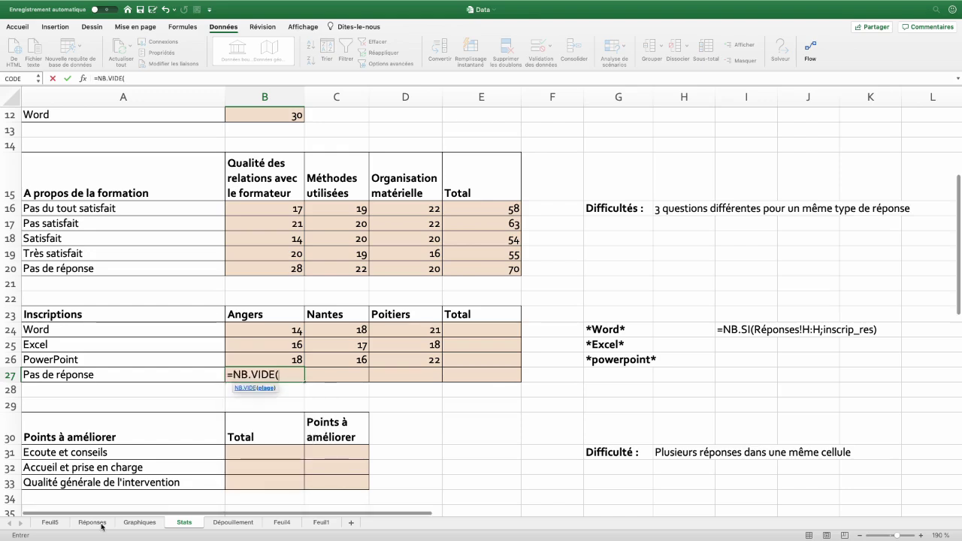
left_click(93, 523)
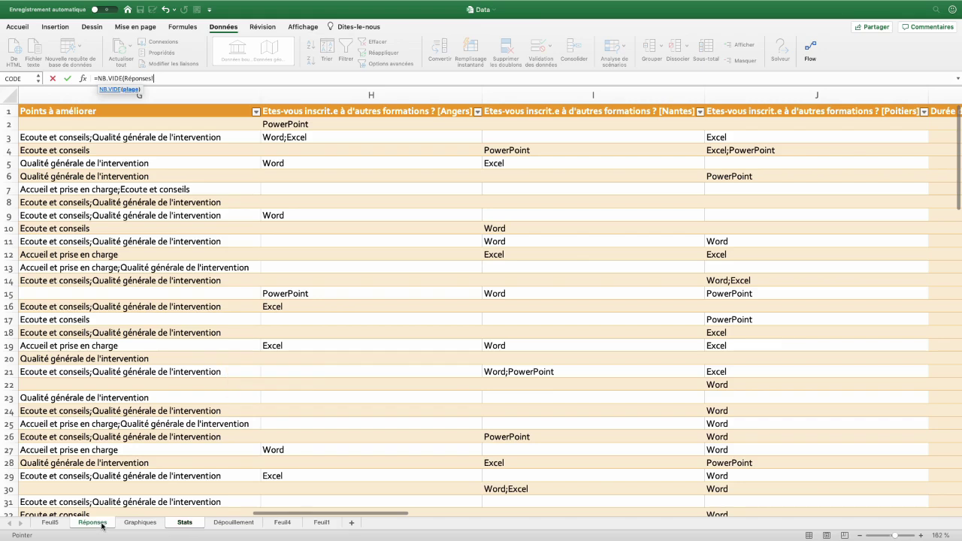
left_click(357, 93)
type(")")
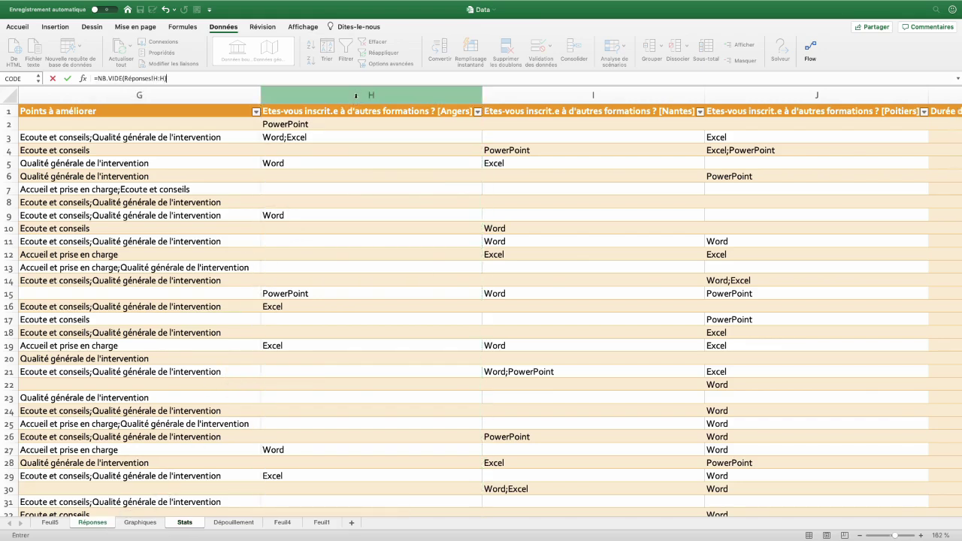
key("Return")
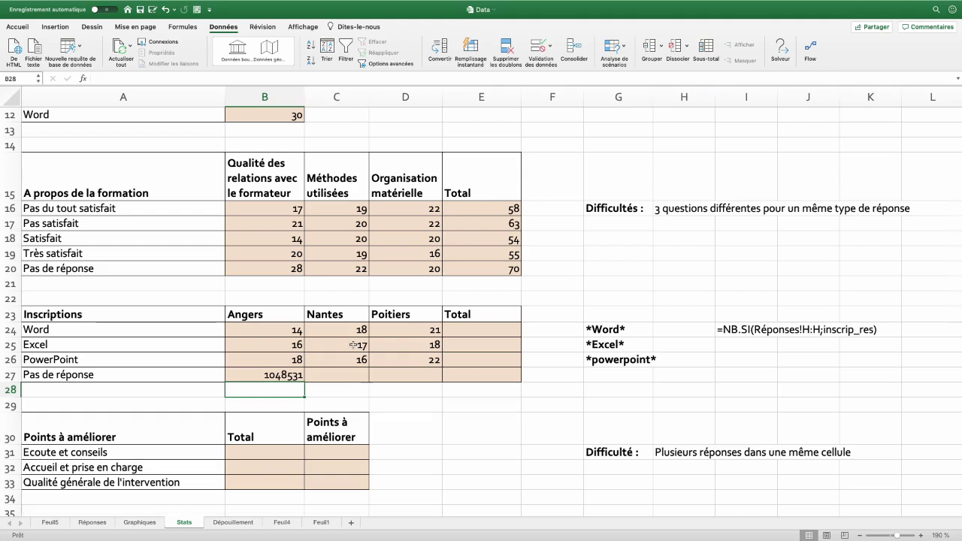
Re-enter B27 as NB.VIDE over the table's Angers column, giving 56, and check the B24:B27 total
key("Up")
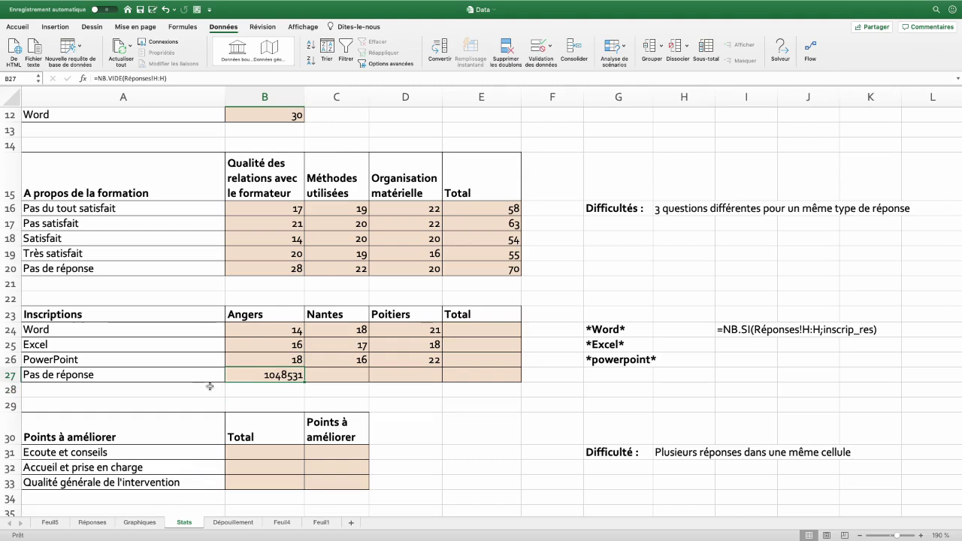
type("=nb.vide(")
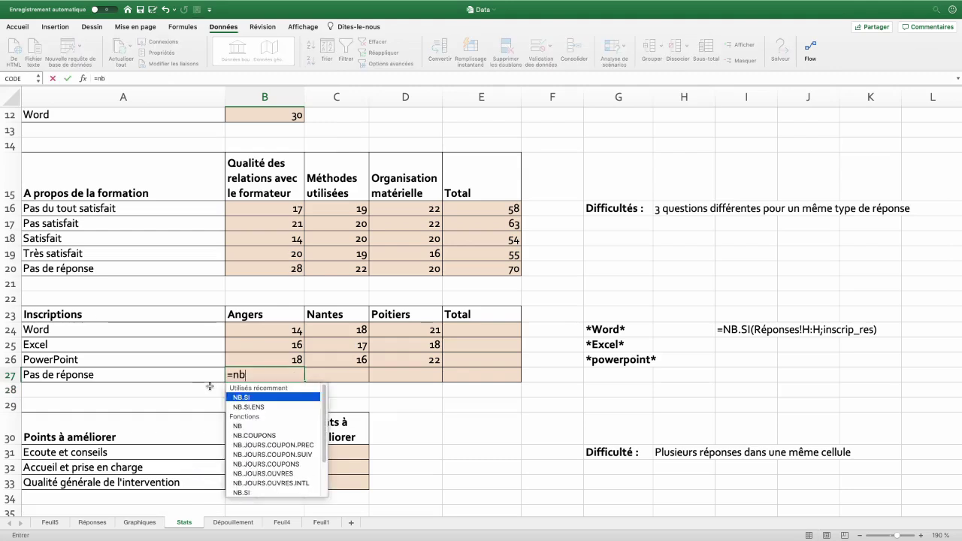
left_click(87, 523)
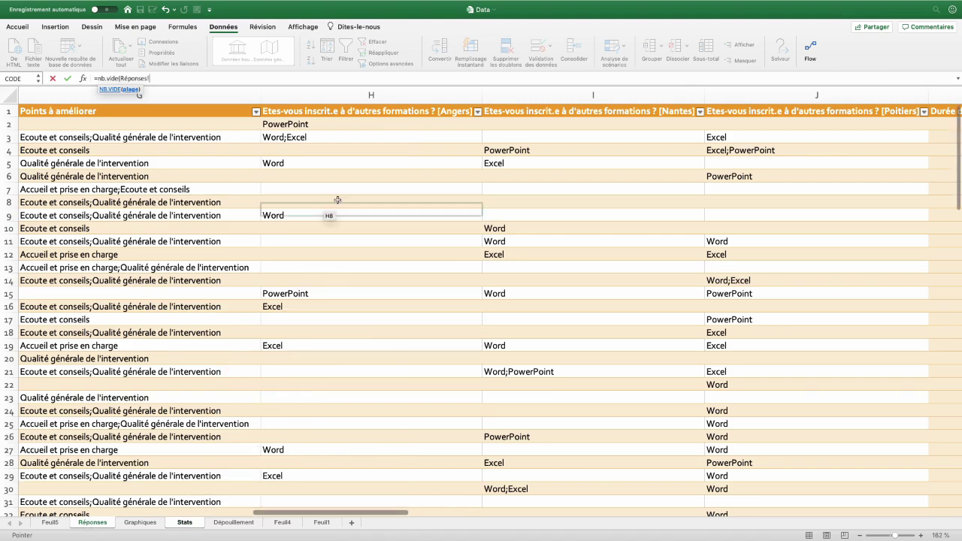
left_click(349, 105)
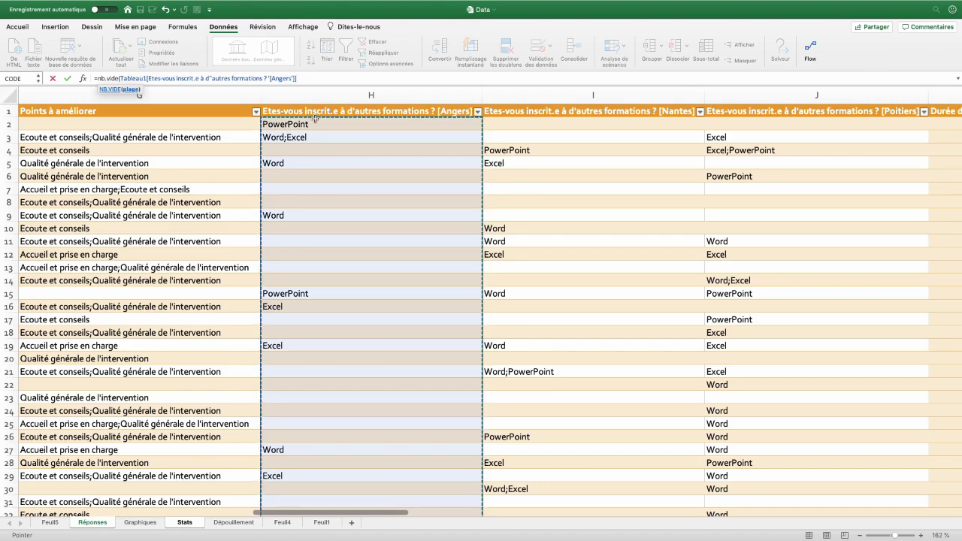
scroll(305, 372, "down", 20)
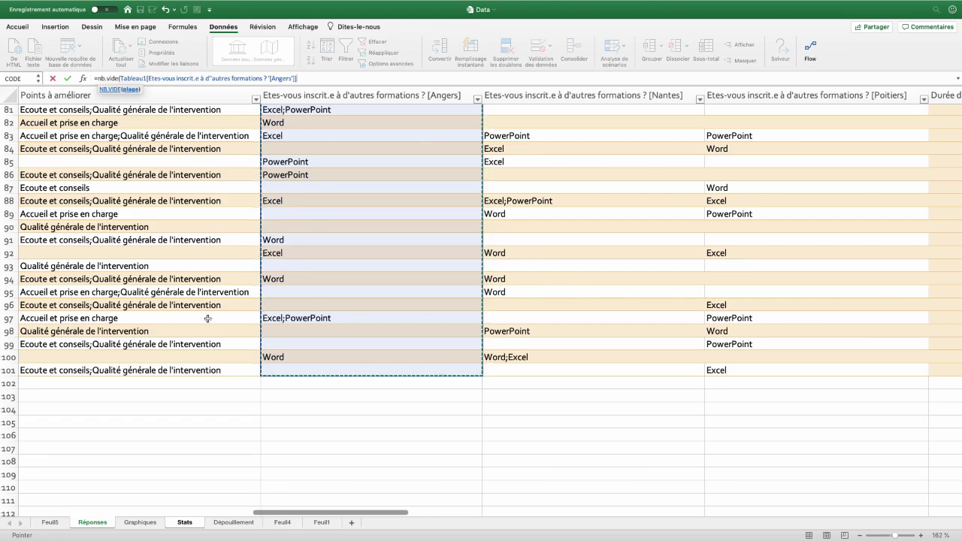
type(")")
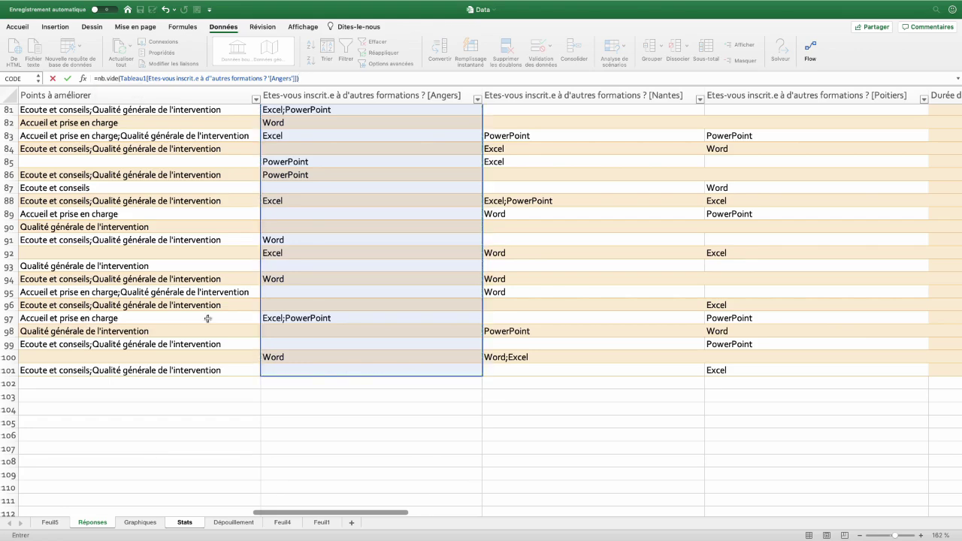
key("Return")
left_click_drag(255, 331, 255, 375)
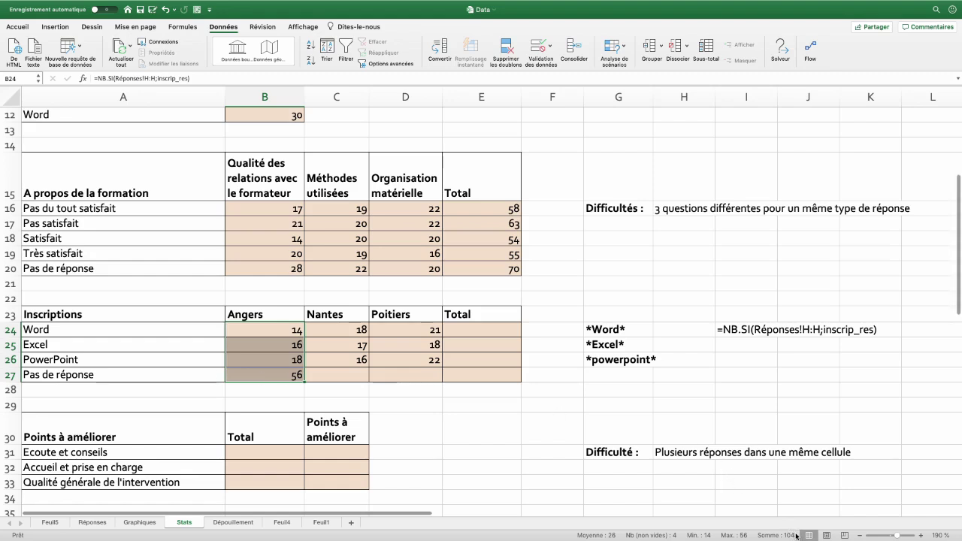
Copy the Angers blank count to Nantes (56) and Poitiers (43) and check their formulas
left_click(302, 380)
left_click_drag(303, 382, 427, 380)
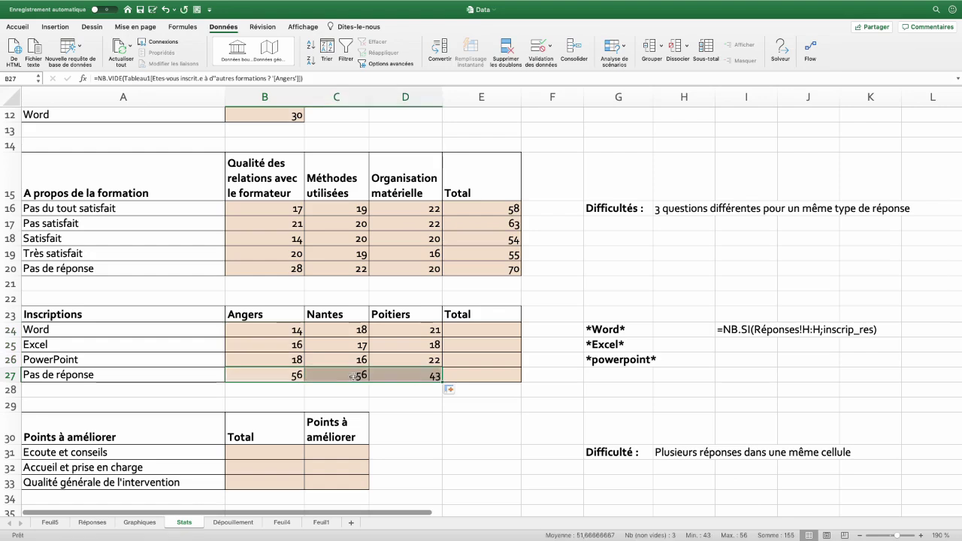
double_click(353, 377)
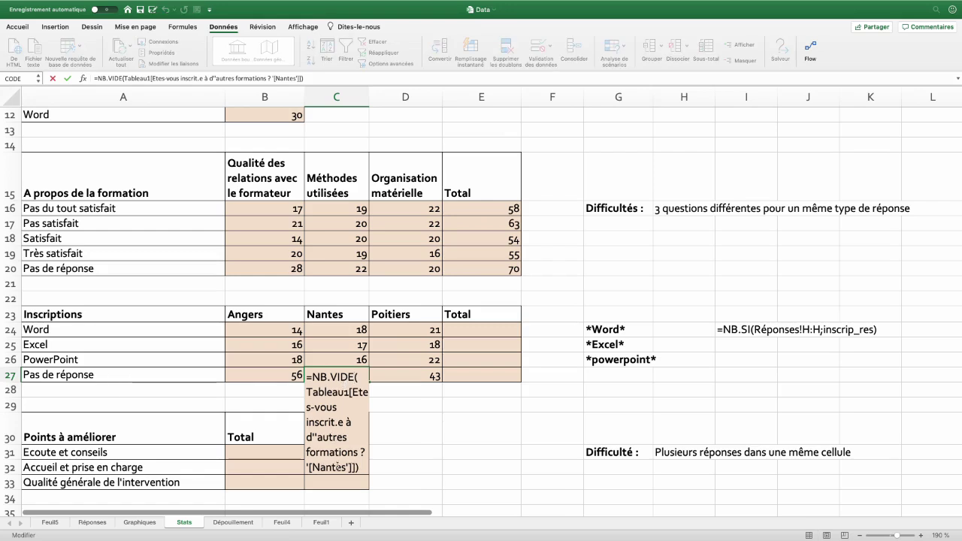
left_click(414, 378)
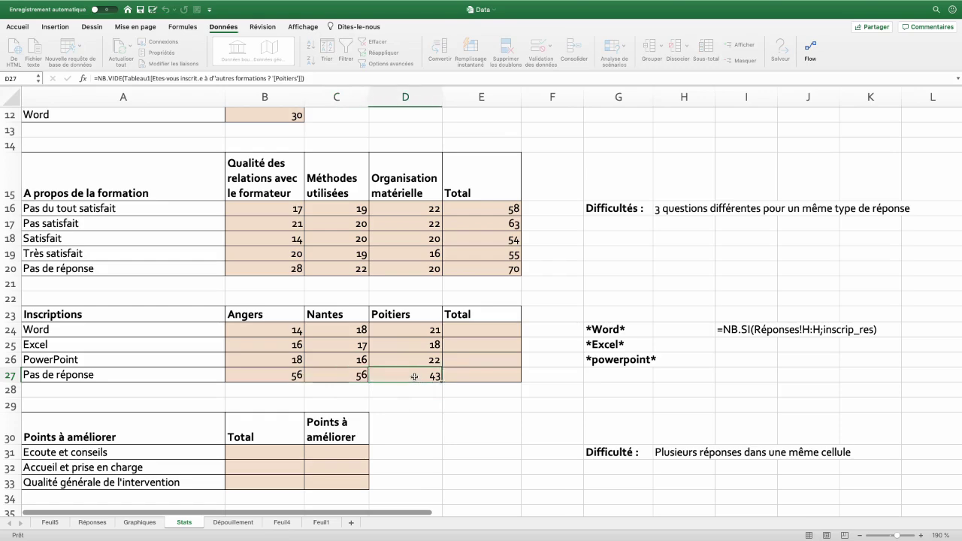
double_click(413, 378)
left_click_drag(469, 332, 468, 375)
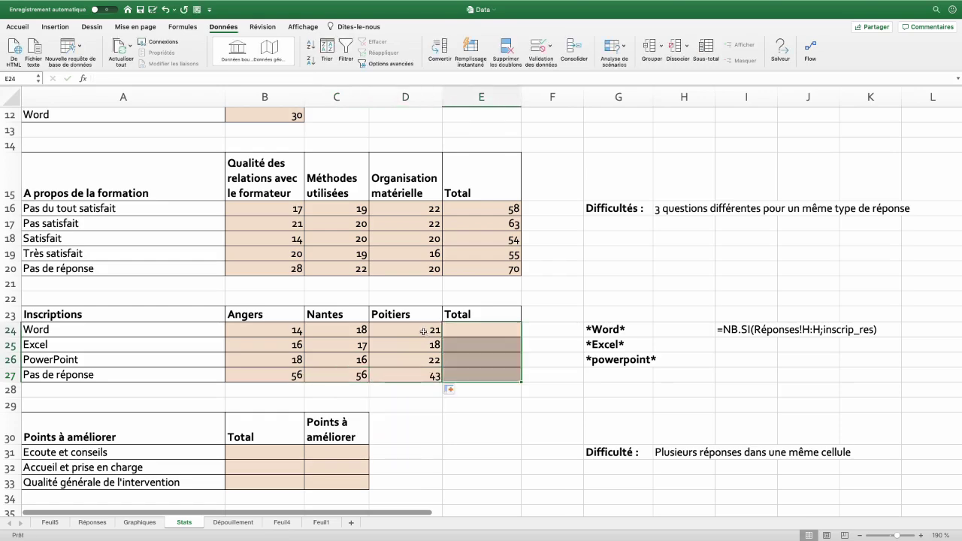
key("ctrl+z")
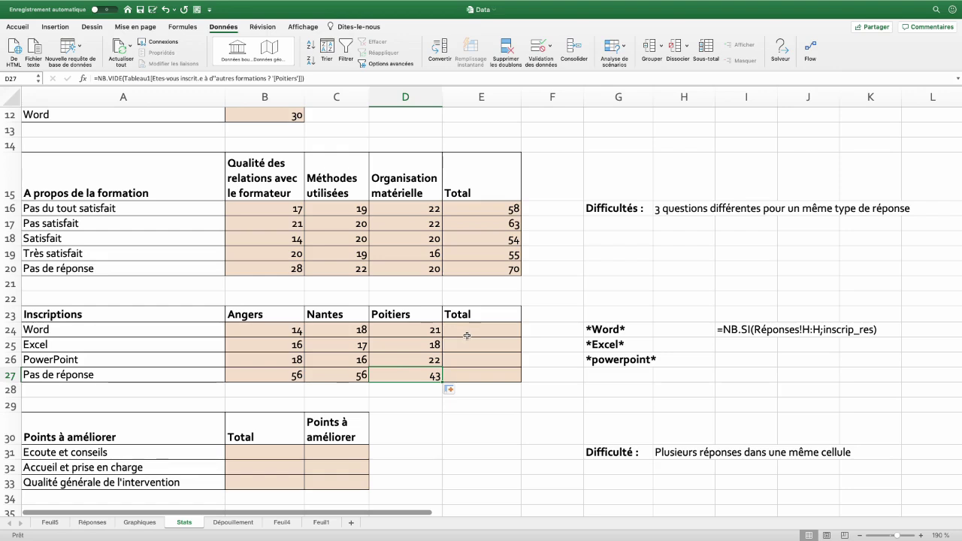
left_click(487, 209)
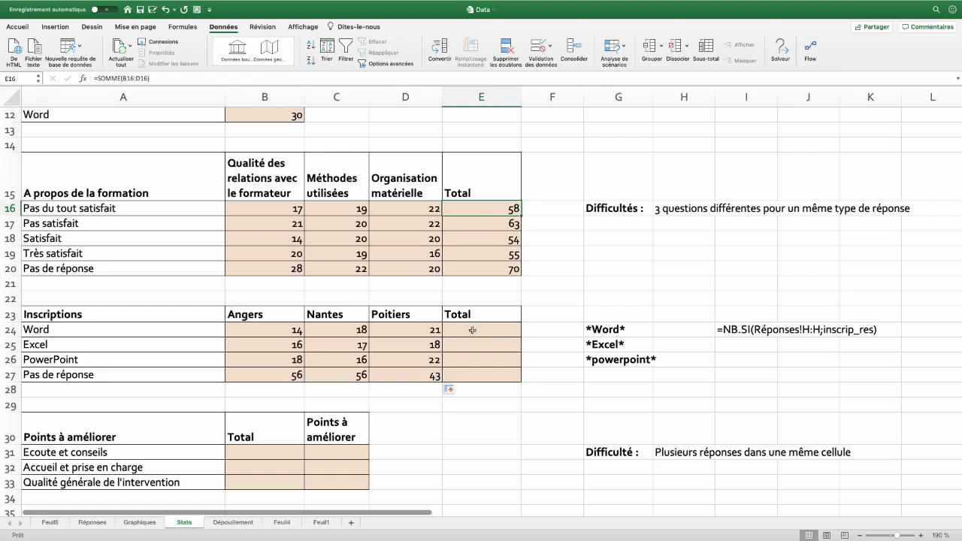
Sum each Inscriptions row into Total E24:E27 with Somme automatique: 53, 51, 56, 155
left_click_drag(471, 330, 474, 381)
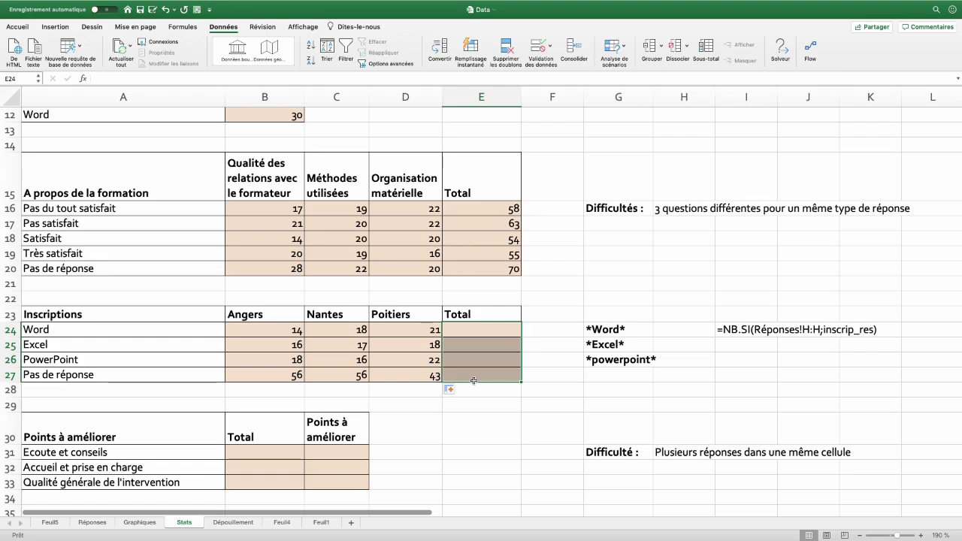
left_click(17, 27)
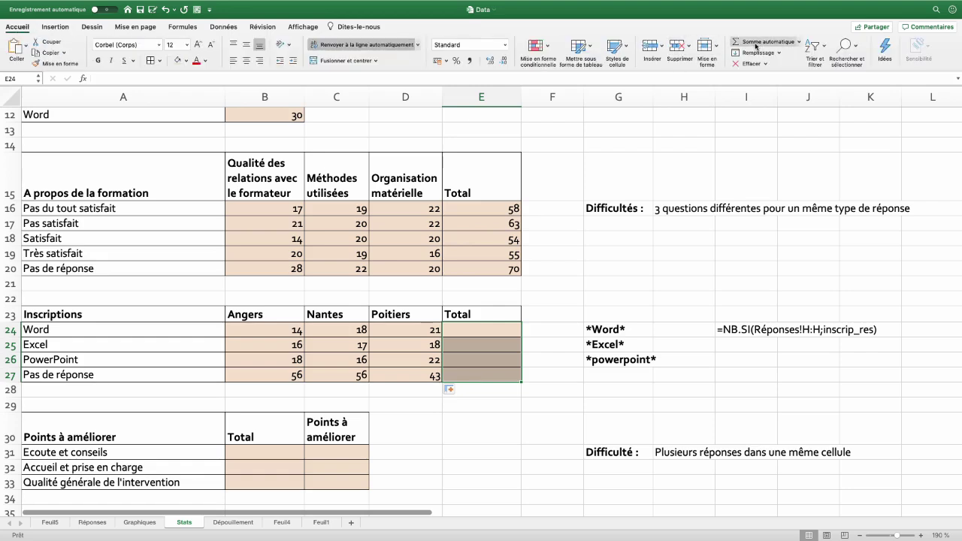
left_click(756, 44)
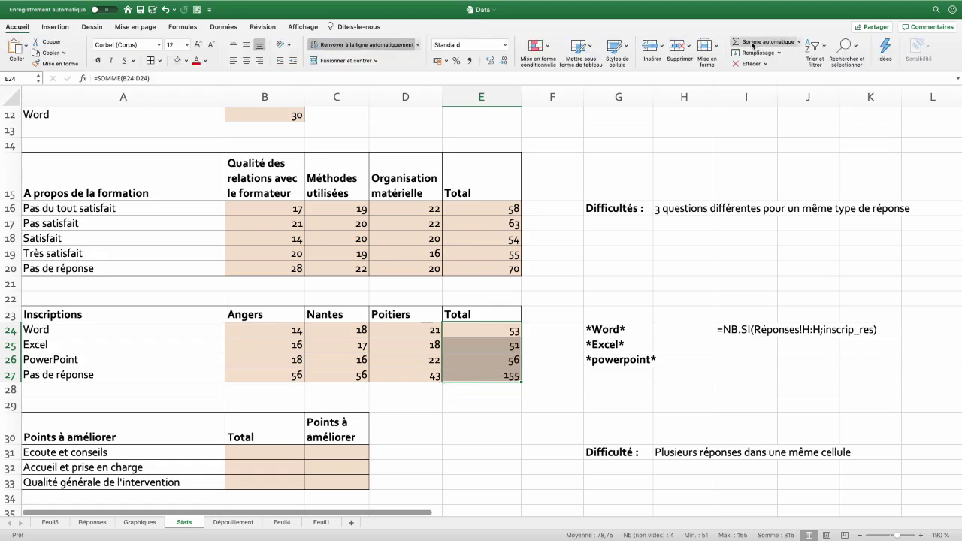
left_click(265, 452)
scroll(150, 376, "down", 3)
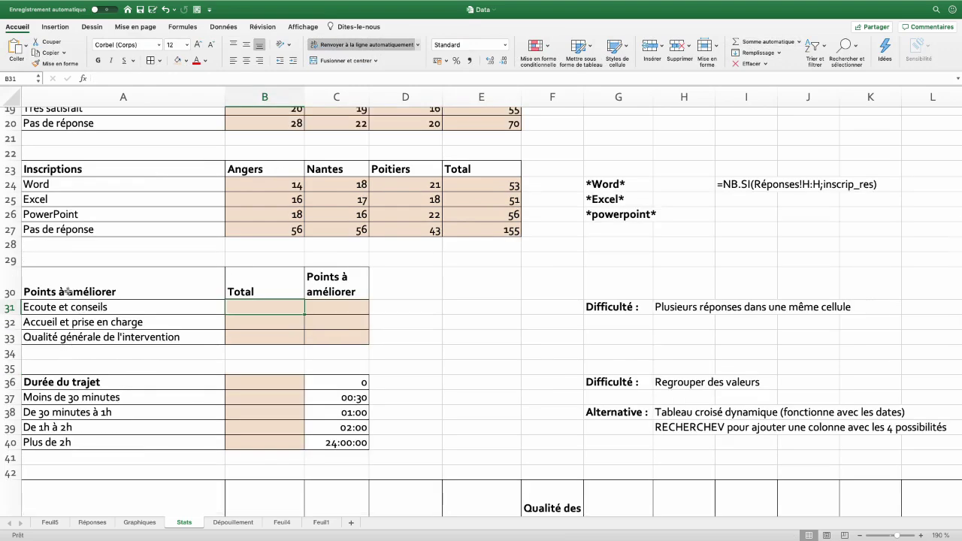
left_click(93, 523)
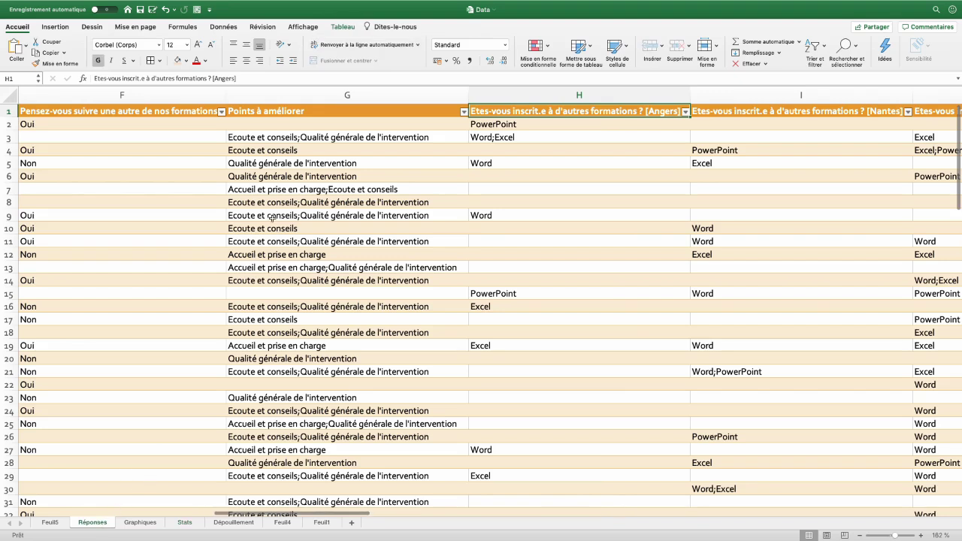
left_click(301, 137)
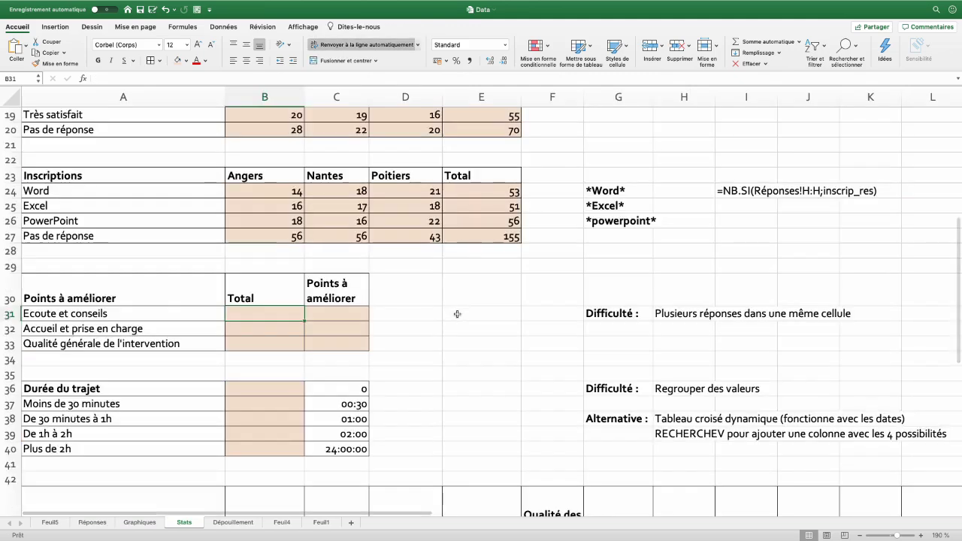
Type the criteria *Ecoute*, *Accueil* and *Qualité* into E31, E32 and E33
type("*Ecoute*")
key("Return")
type("*Accueil*")
key("Return")
type("*Qu")
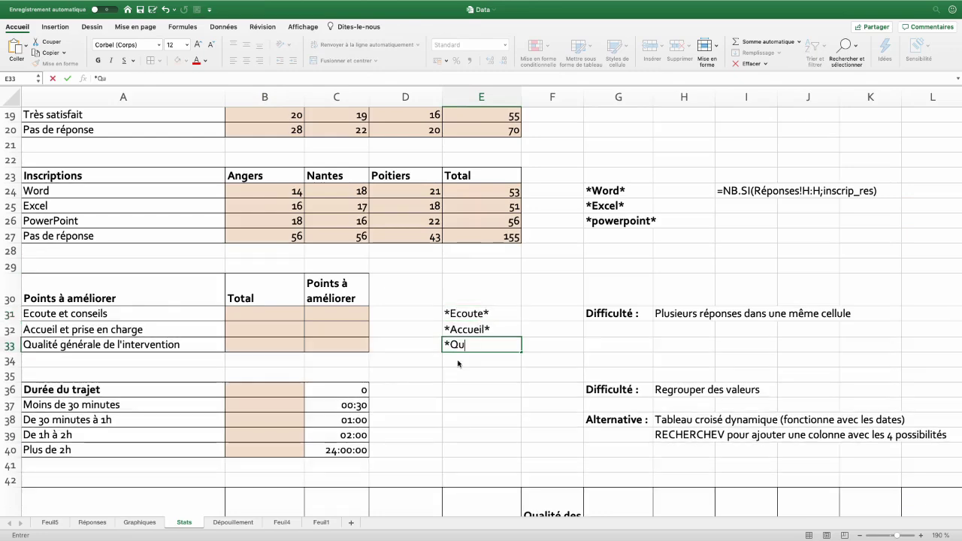
type("alité*")
key("Home")
key("Delete")
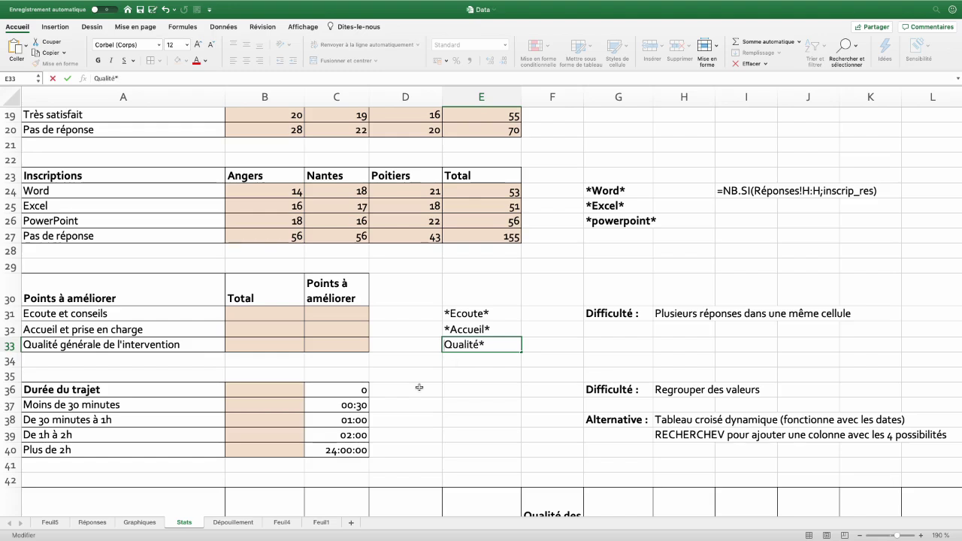
left_click(455, 375)
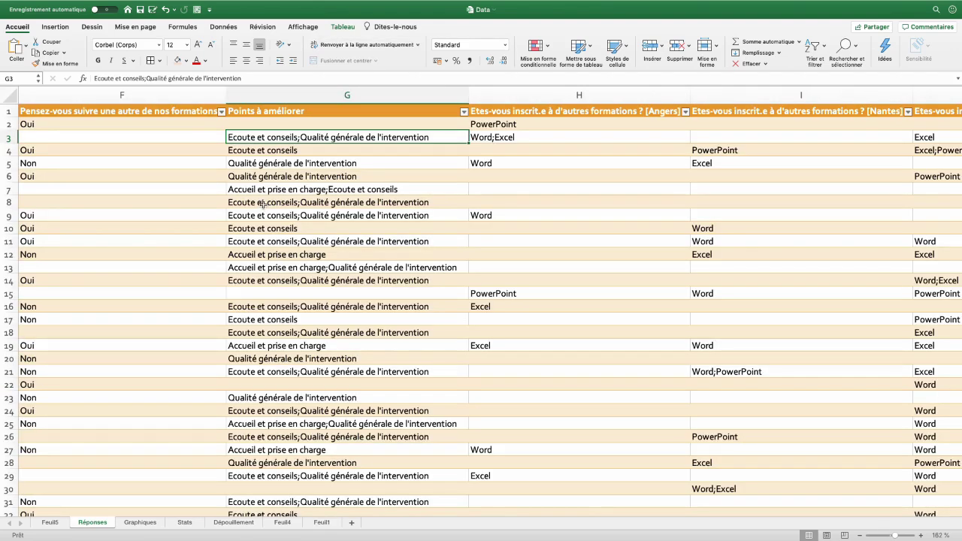
left_click(256, 203)
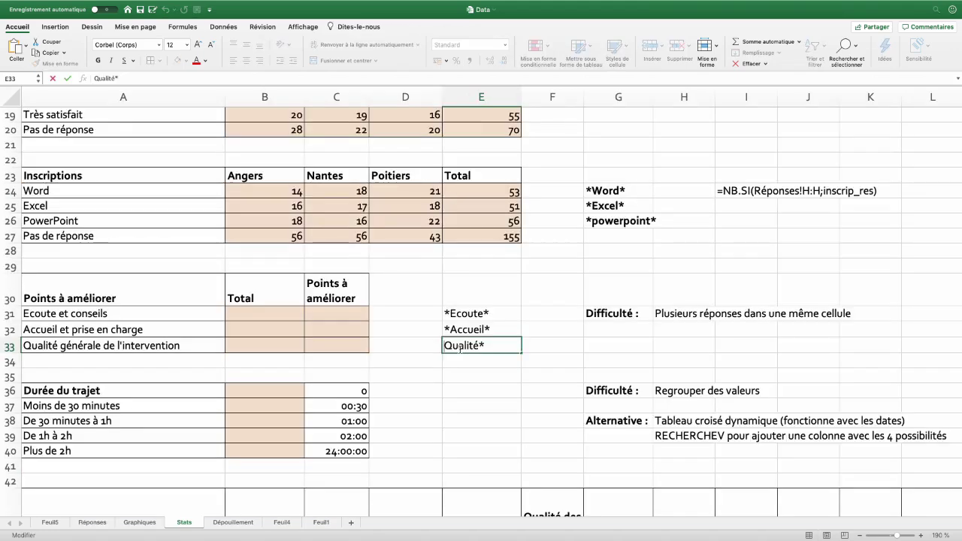
type("*")
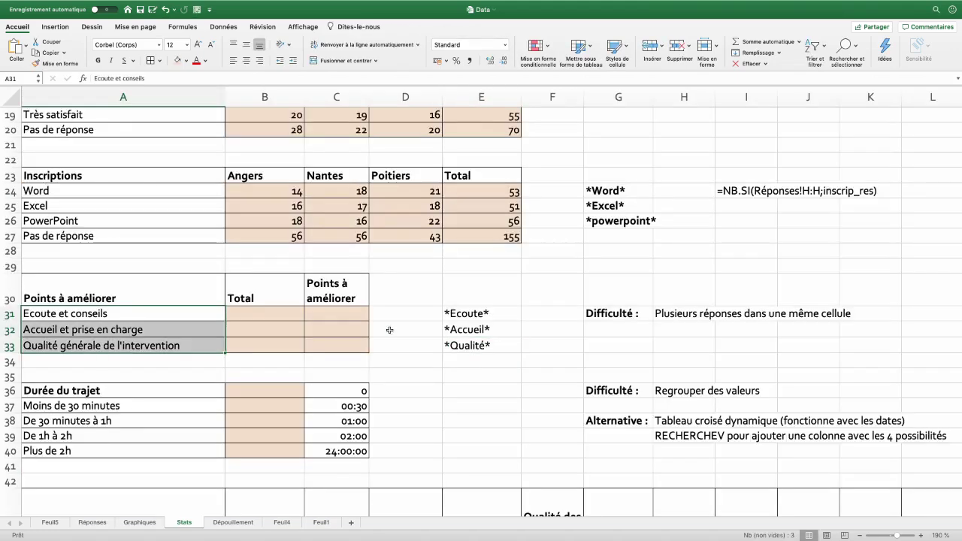
Select E31:E33 and enter the name points_res in the Name Box
left_click_drag(474, 316, 473, 351)
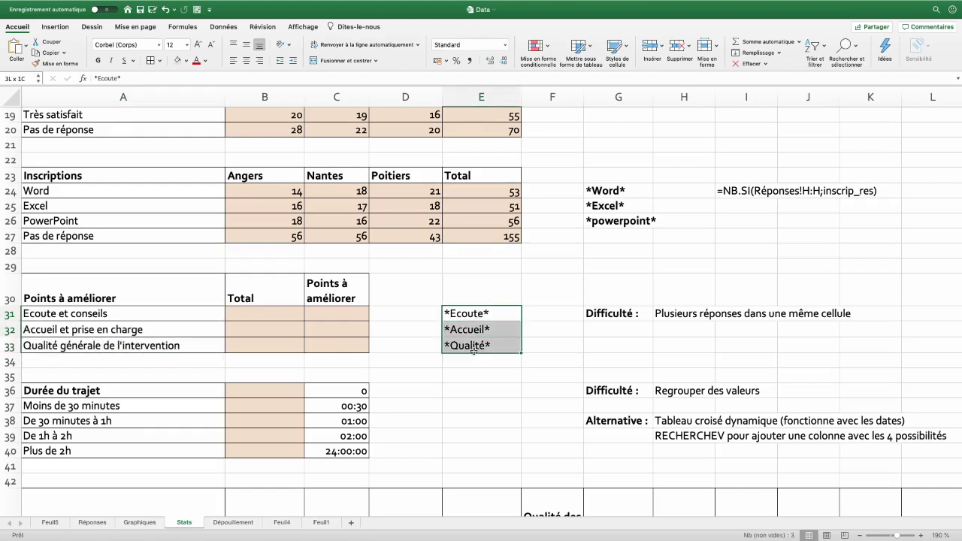
left_click(22, 78)
type("point")
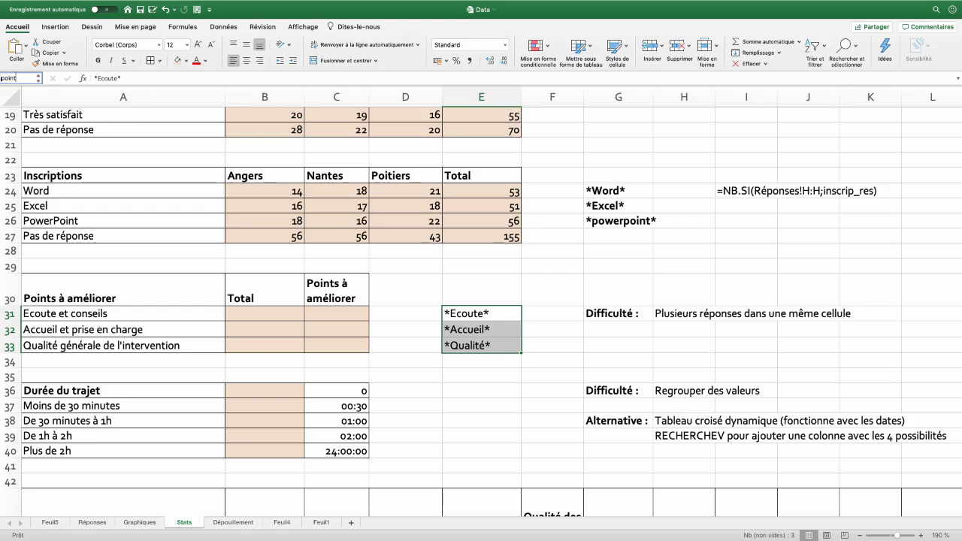
type("s_res")
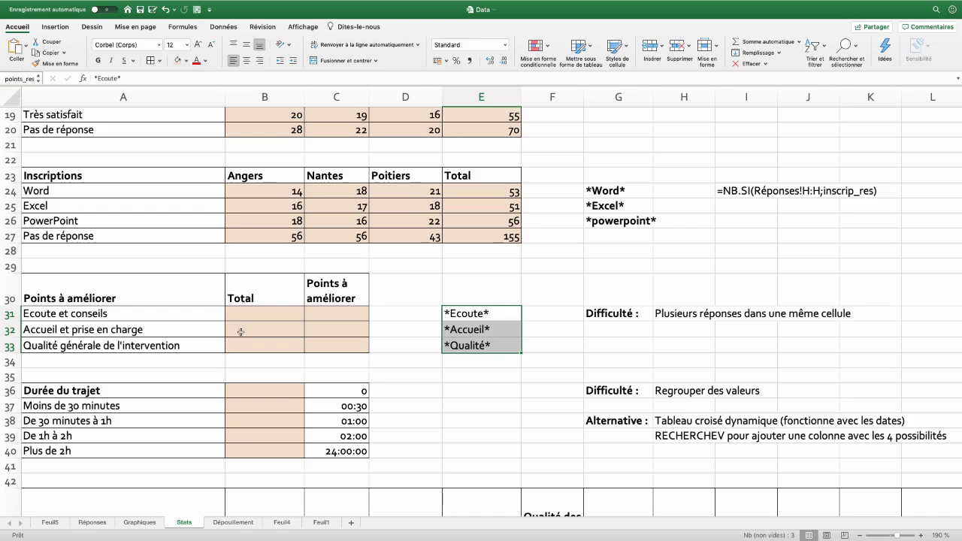
Enter =NB.SI(Réponses!G:G;points_res) in B31, counting improvement points 58, 23 and 63
left_click(253, 314)
type("=nb.si(")
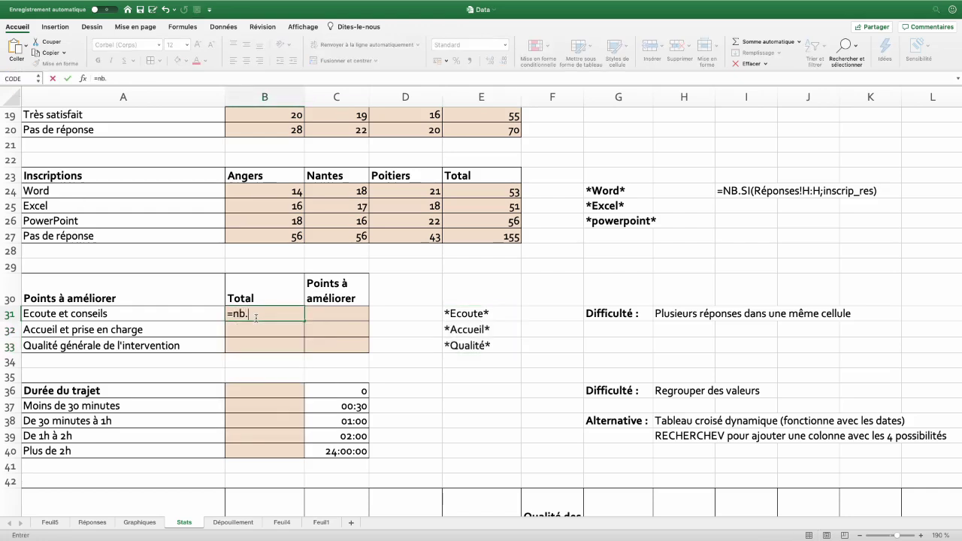
left_click(92, 522)
left_click(347, 94)
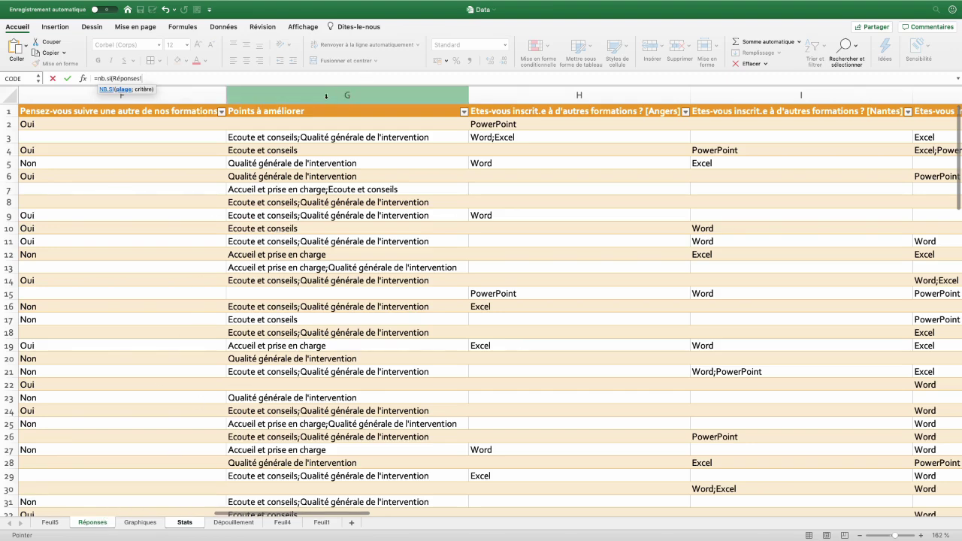
type("G:G;points_res")
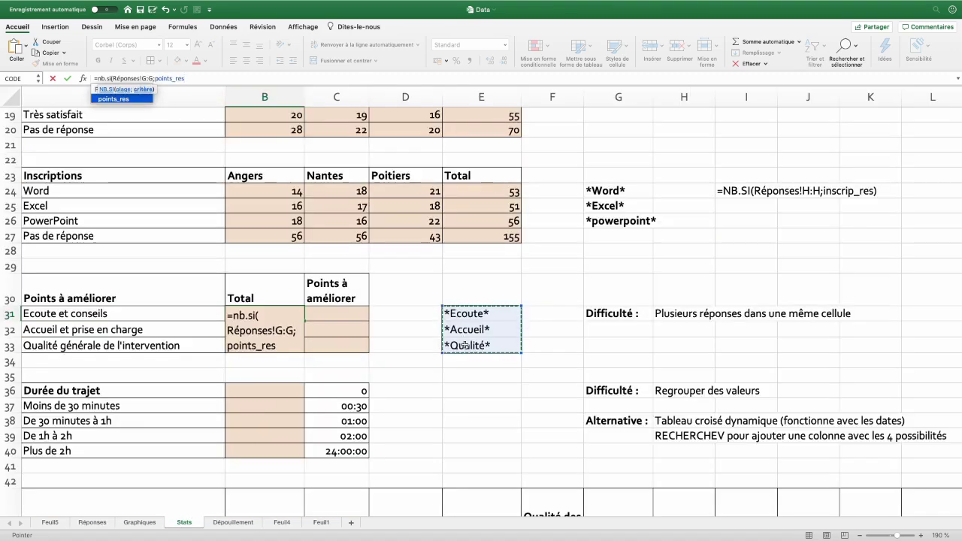
key("Return")
scroll(301, 315, "down", 3)
left_click(79, 286)
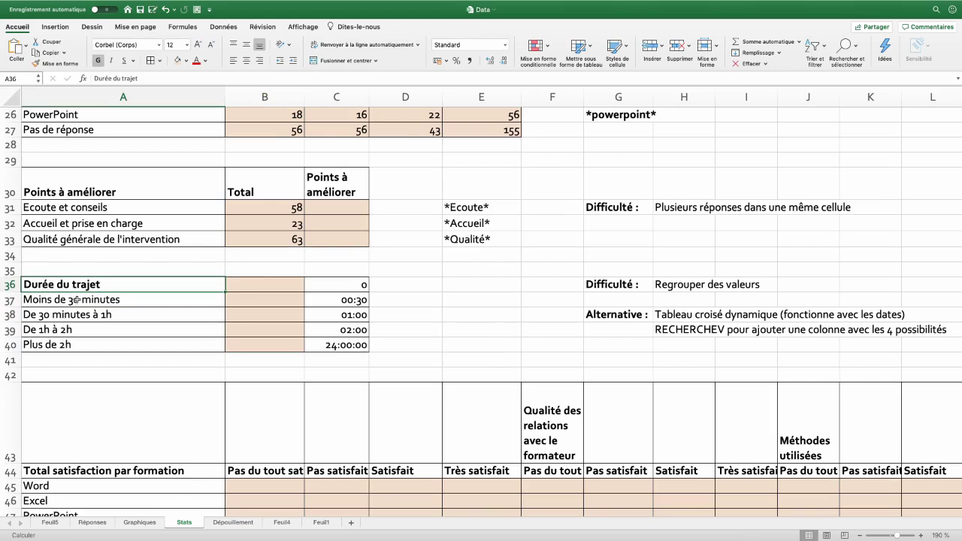
left_click_drag(77, 300, 74, 346)
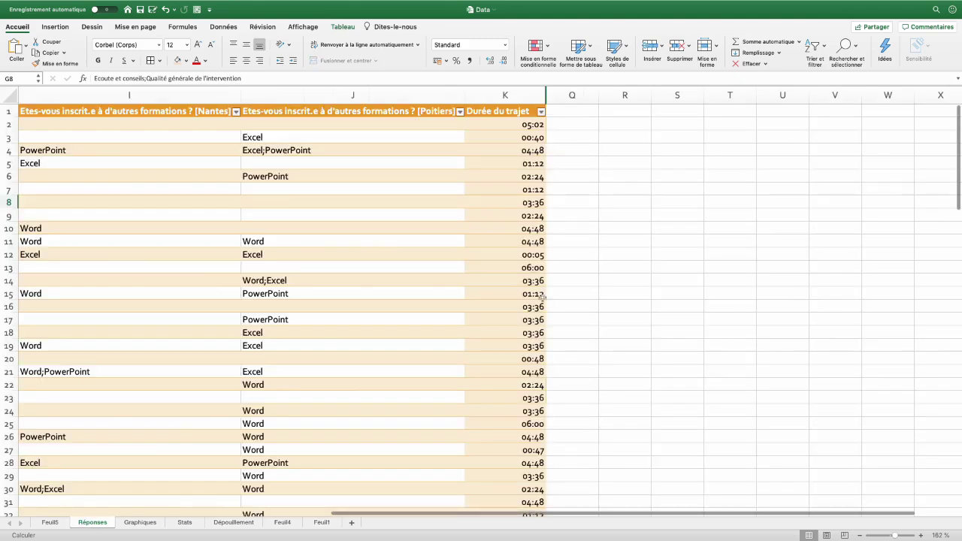
left_click(576, 128)
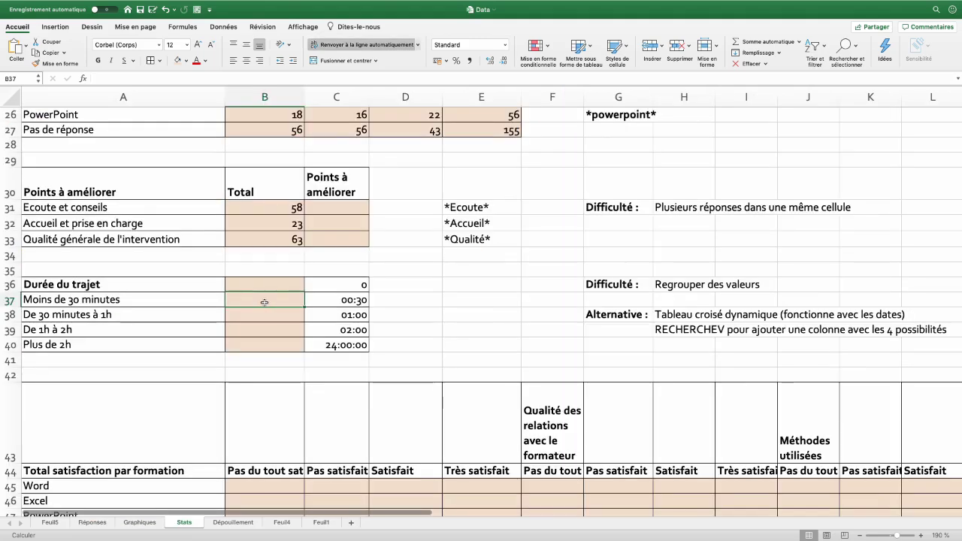
key("Return")
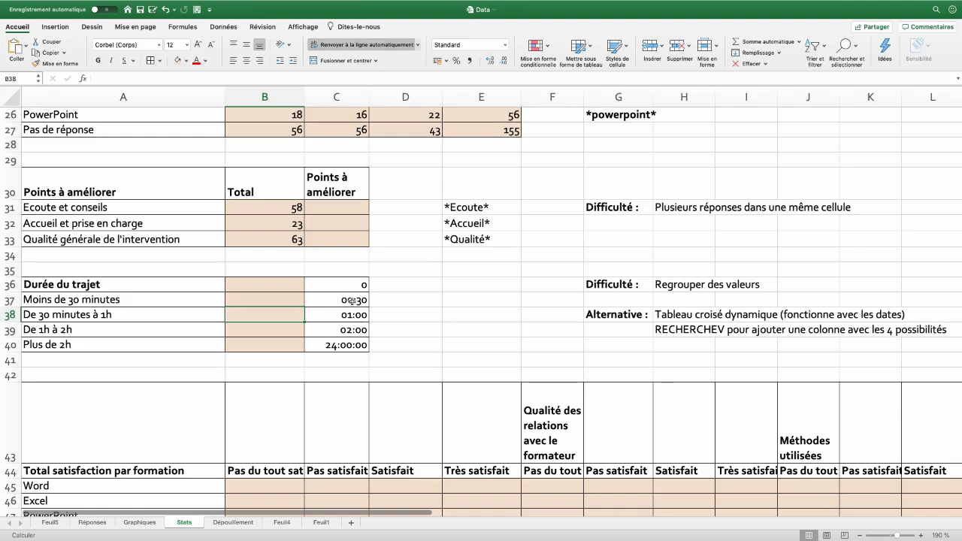
left_click(349, 285)
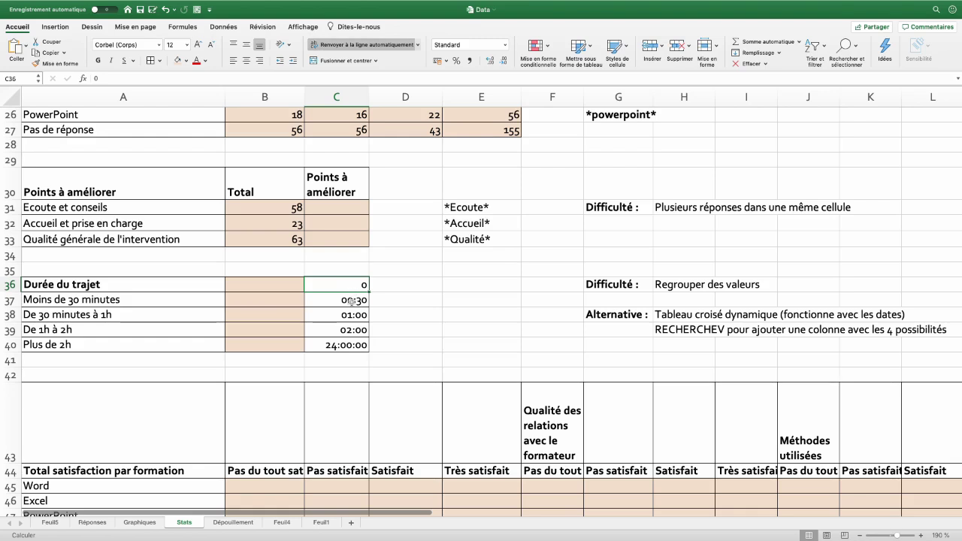
left_click_drag(353, 285, 353, 300)
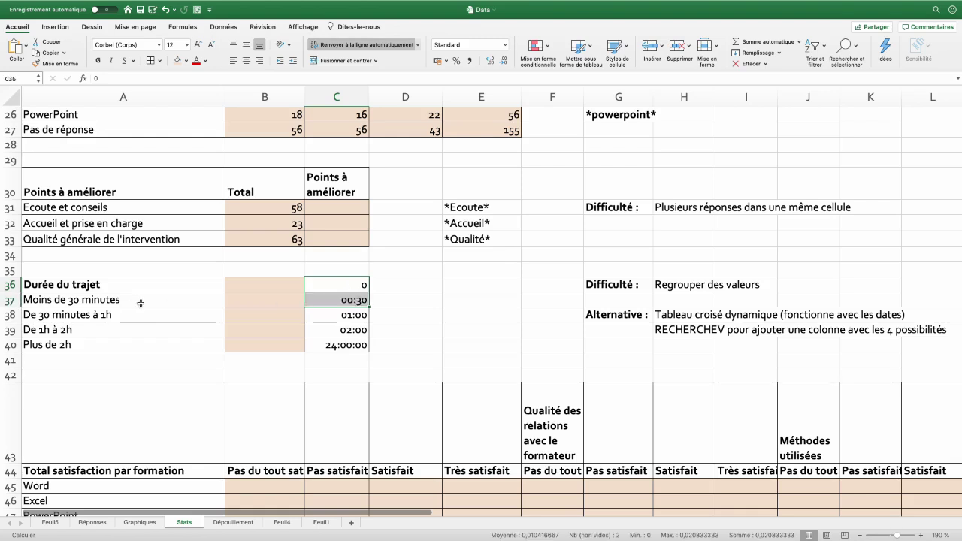
left_click(340, 316)
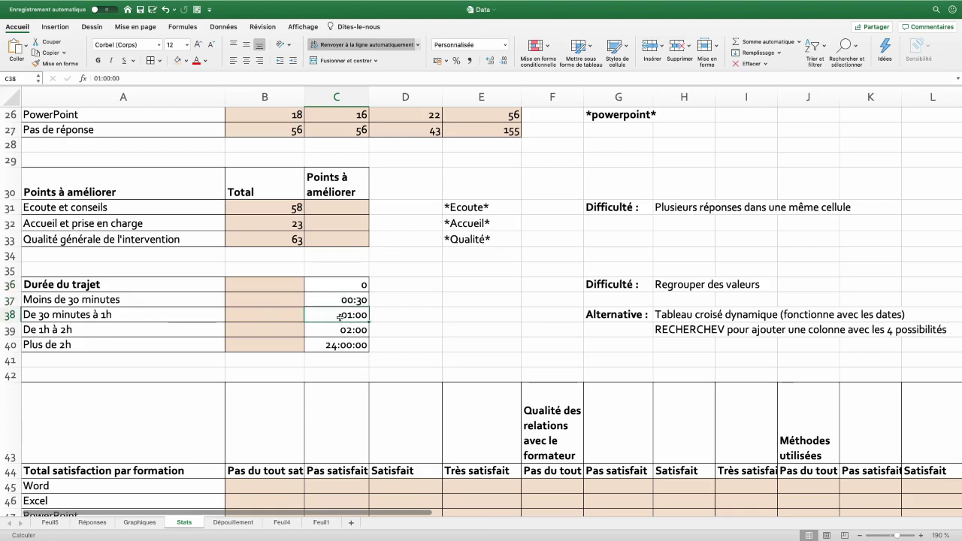
left_click_drag(342, 301, 347, 330)
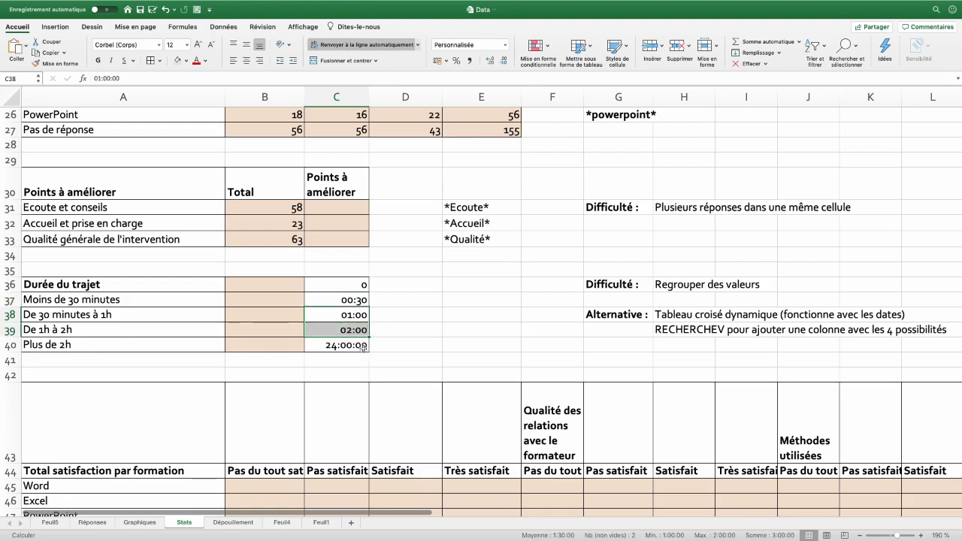
left_click(364, 348)
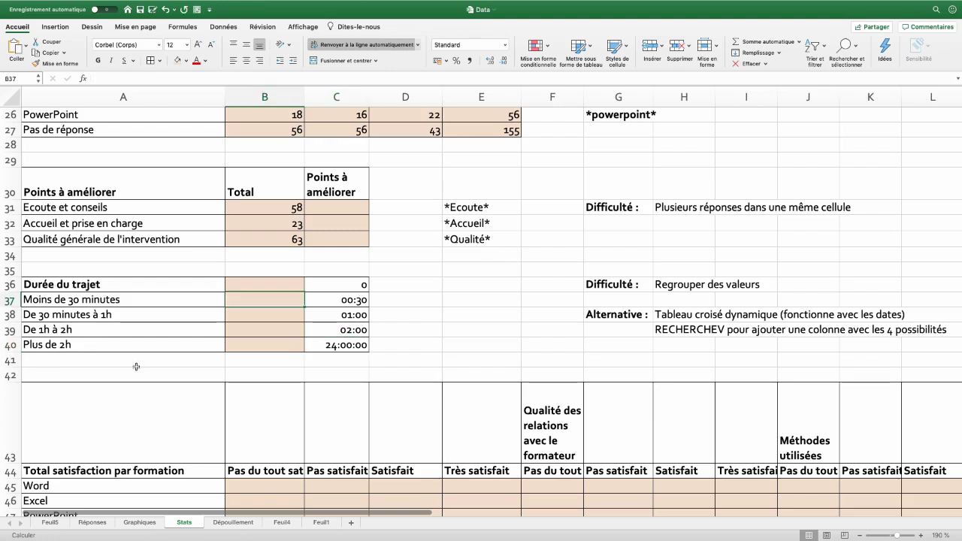
type("=nb.si")
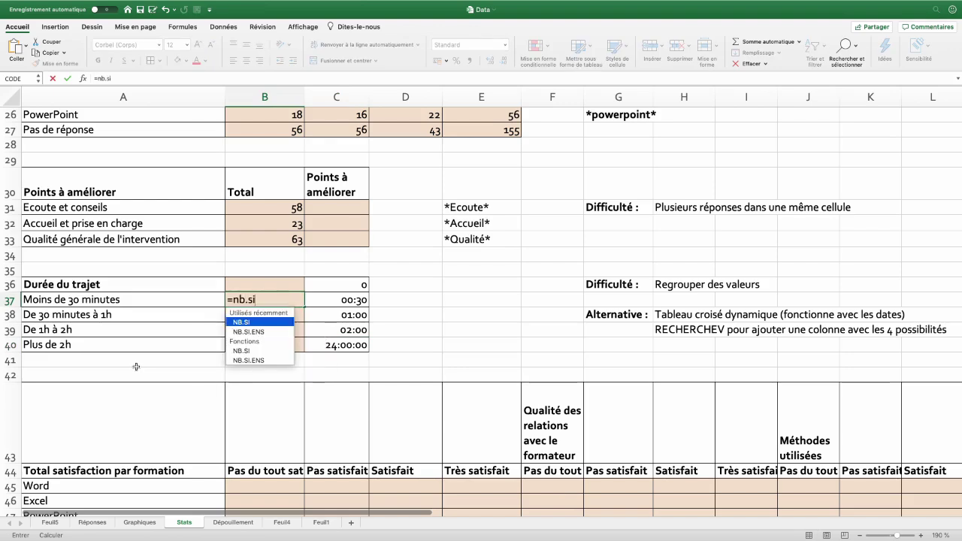
Start B37's NB.SI.ENS formula with range Réponses!K:K and a ">="& criterion
key("Down")
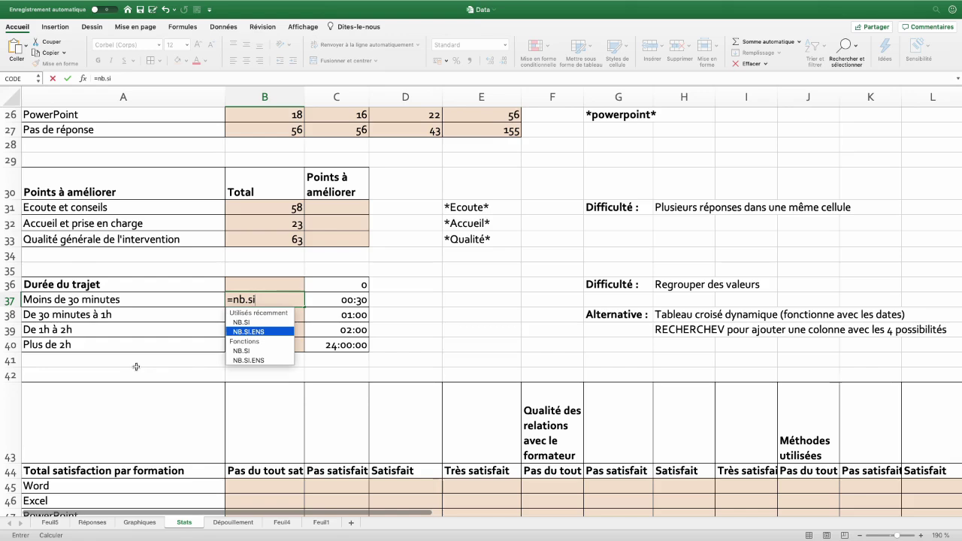
key("Tab")
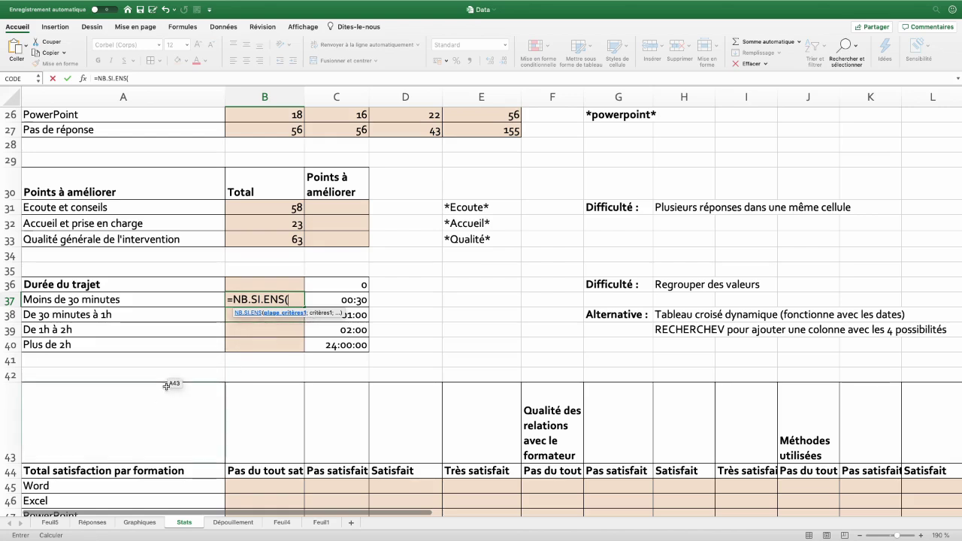
left_click(92, 522)
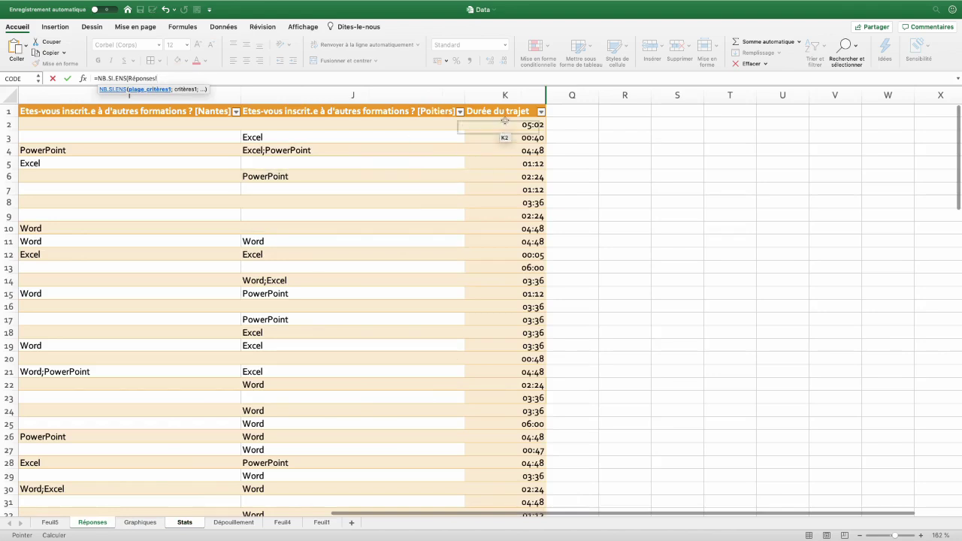
left_click(498, 94)
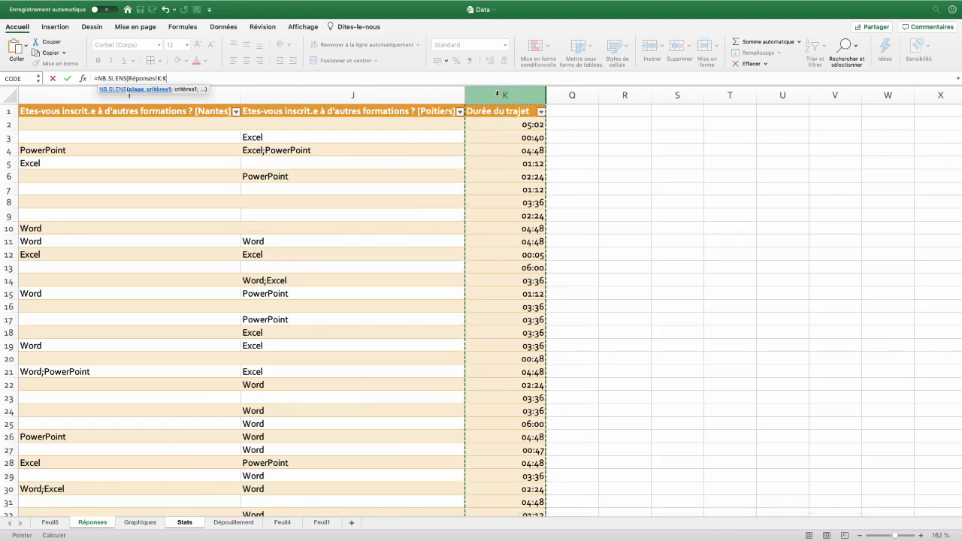
type(";")
left_click(184, 523)
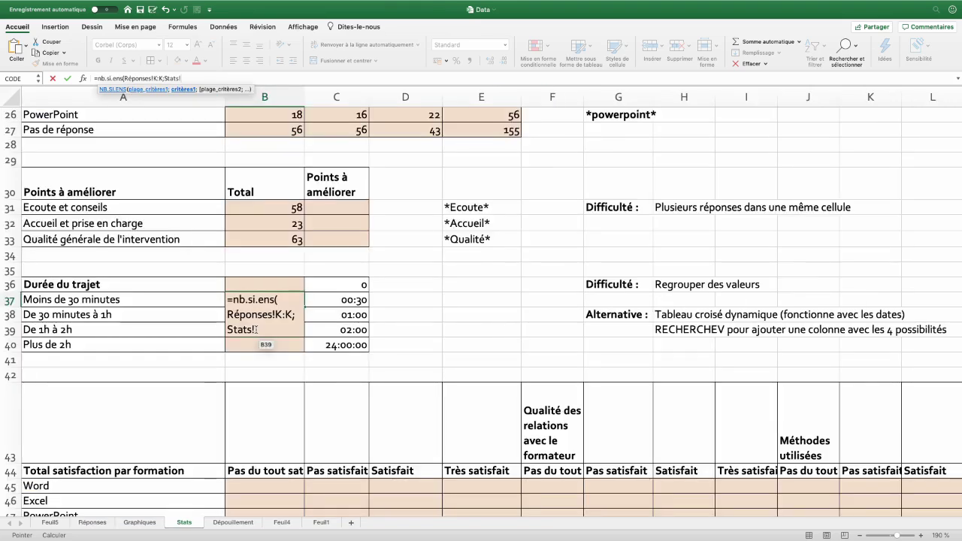
double_click(248, 329)
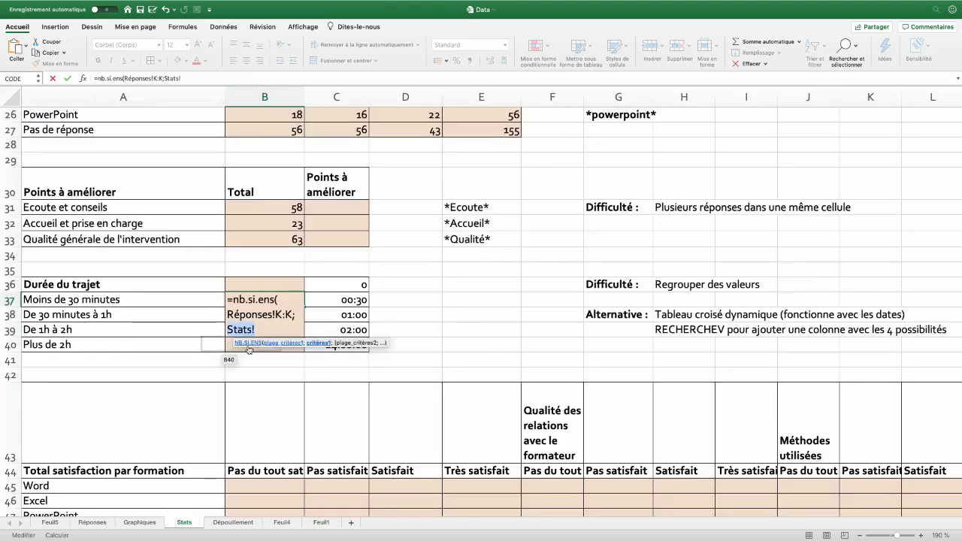
key("BackSpace")
type("\"")
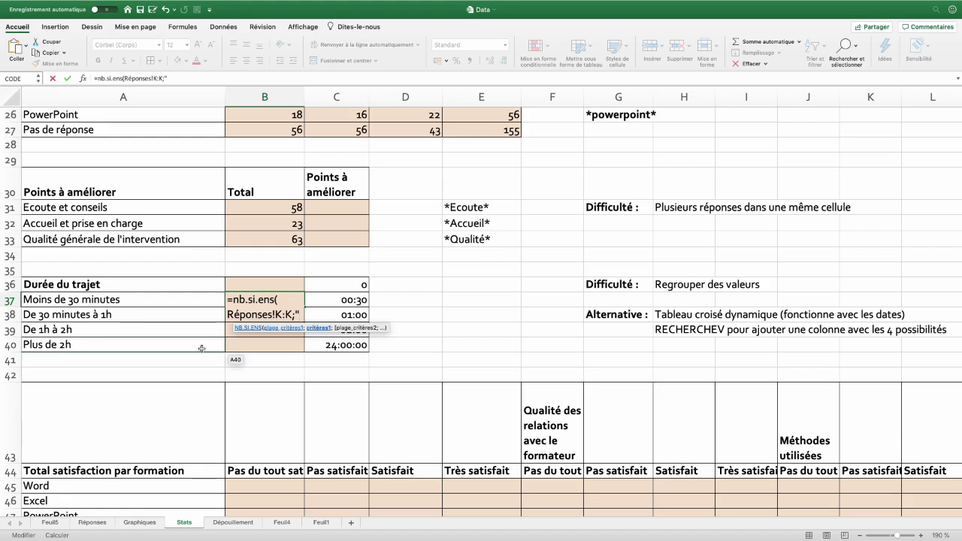
type(">=")
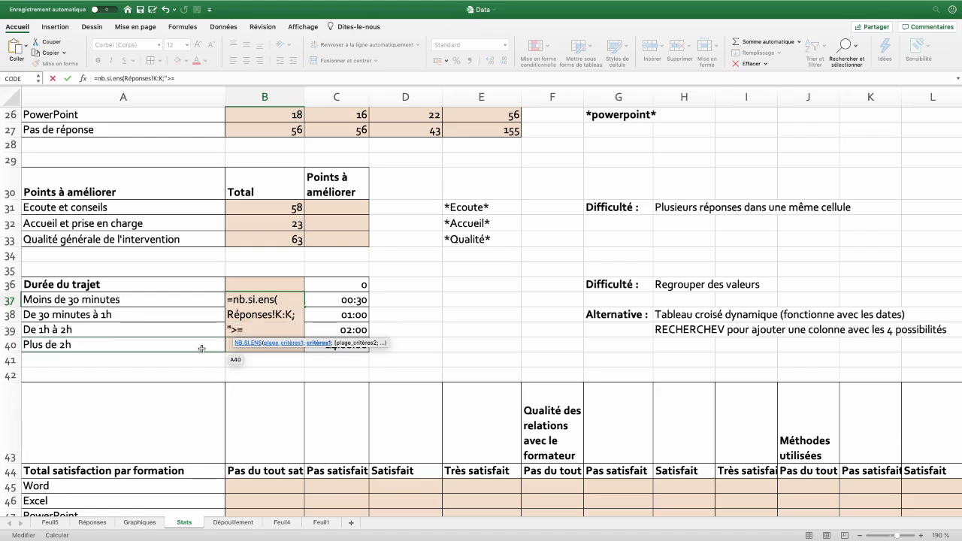
type("\"")
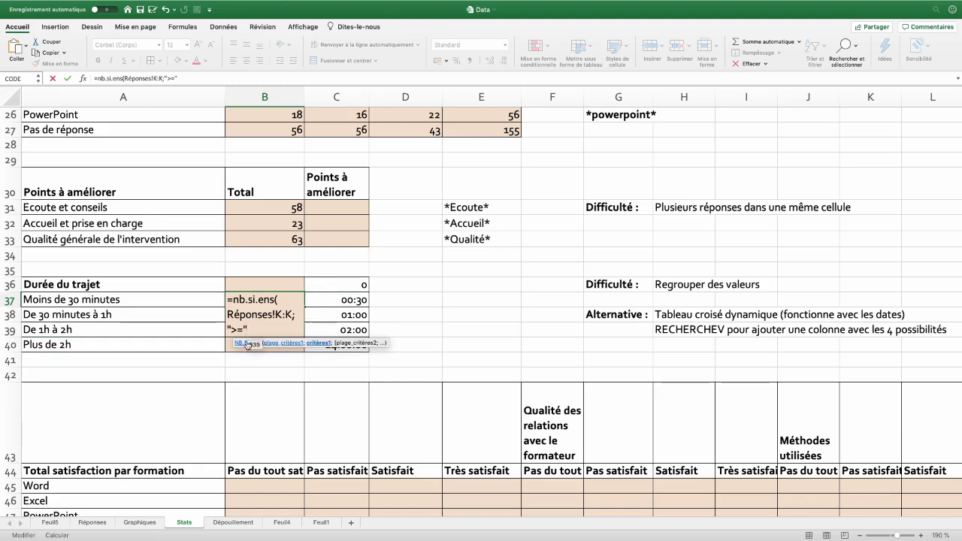
type("&")
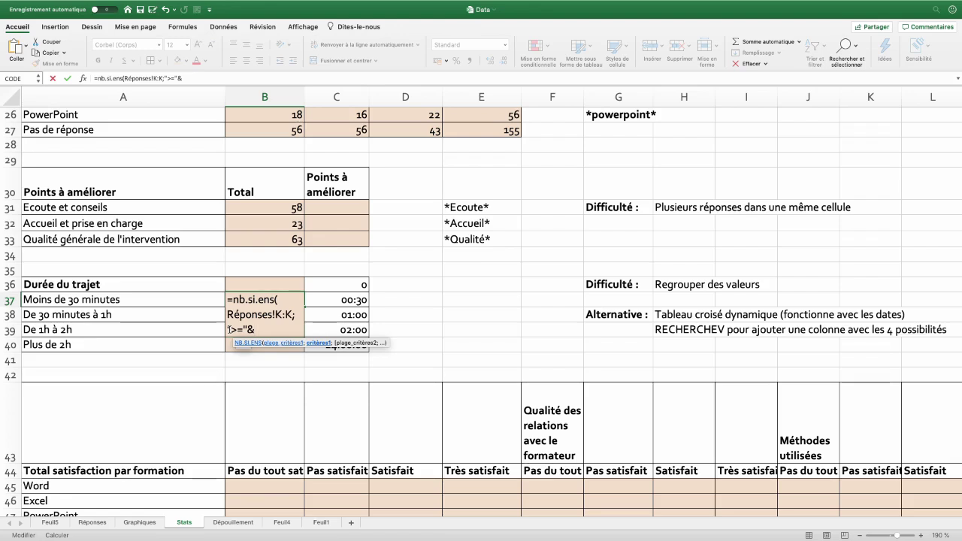
Complete the criterion with C36, without a sheet prefix, so B37 returns 100
mouse_move(229, 330)
left_mouse_down()
mouse_move(245, 330)
mouse_move(234, 330)
left_mouse_up()
left_click(291, 330)
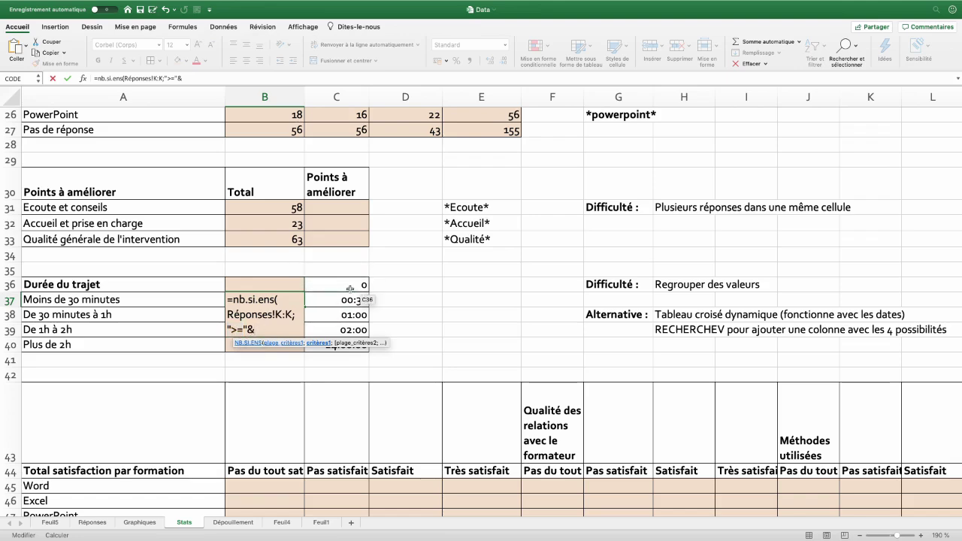
left_click(350, 288)
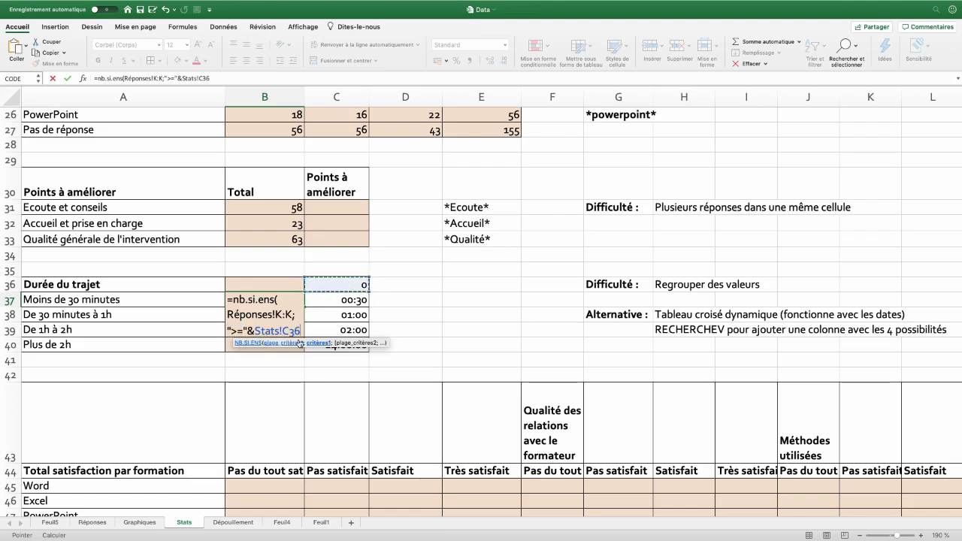
left_click_drag(287, 331, 257, 330)
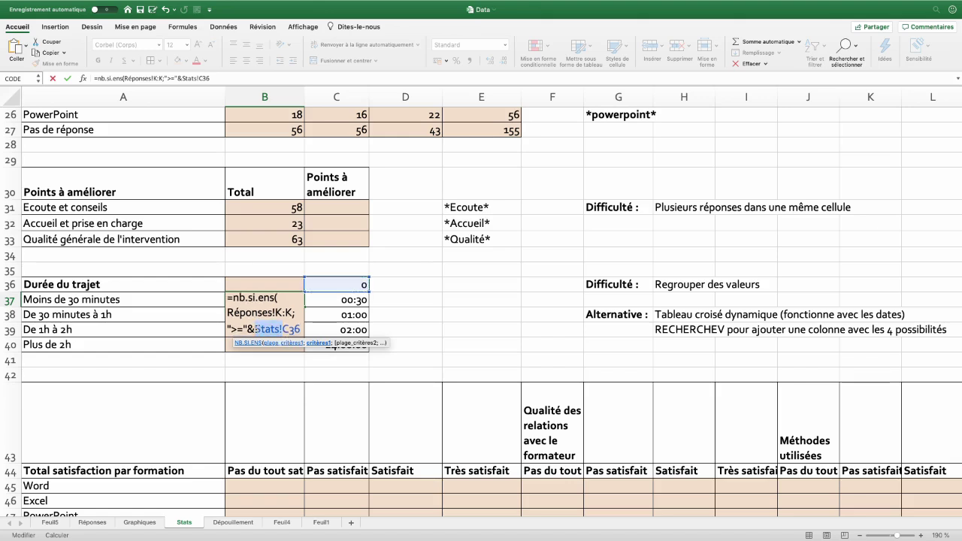
key("BackSpace")
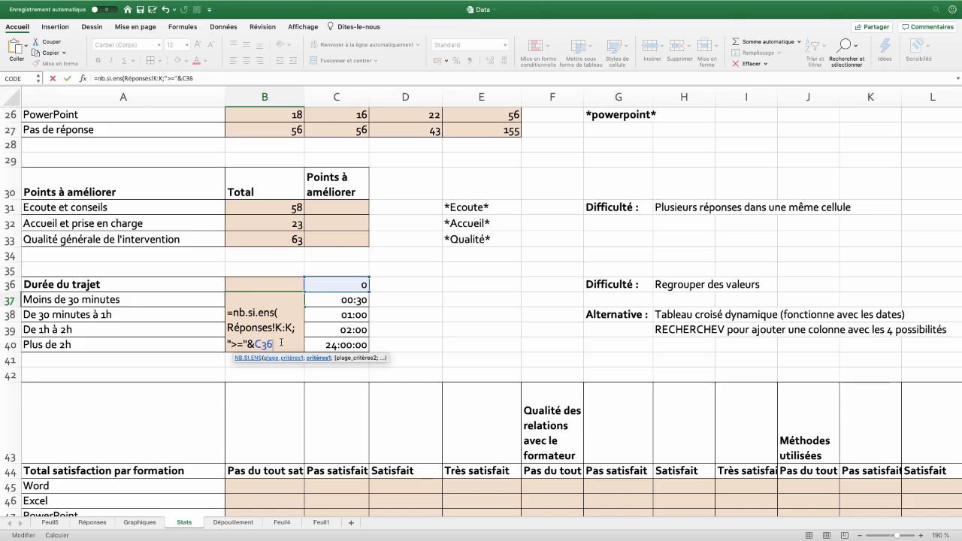
type(")")
key("Return")
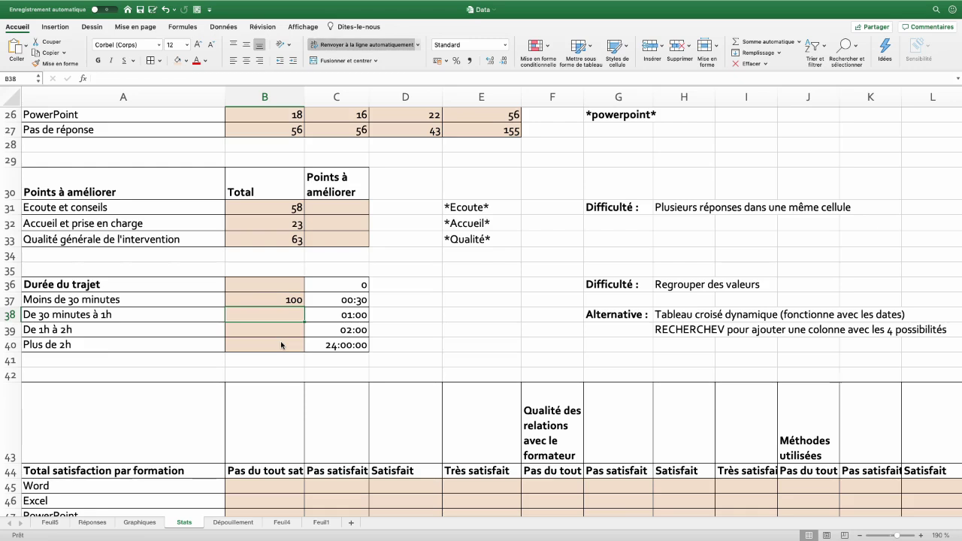
Add the condition Réponses!K:K;"<"&C37 to B37's formula, so it now counts 6
key("ctrl+v")
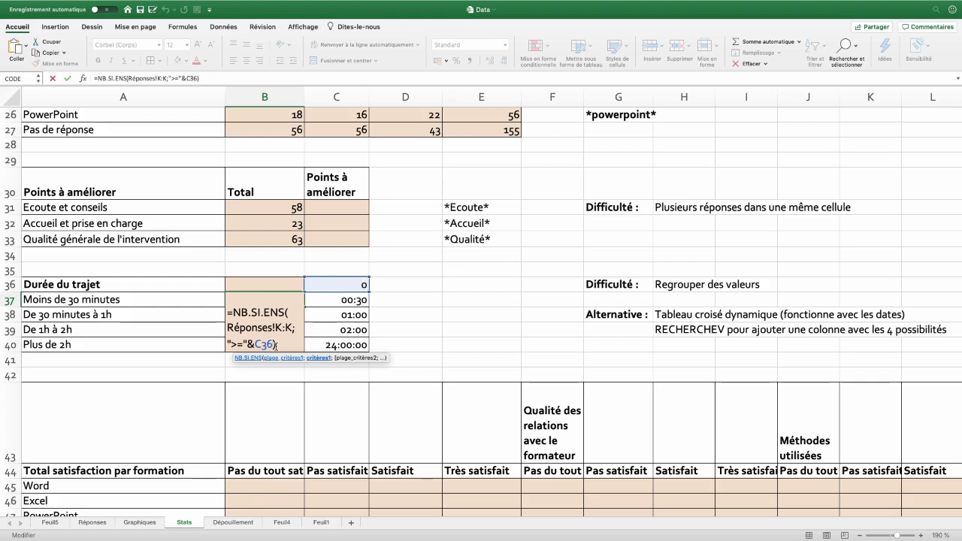
type(";")
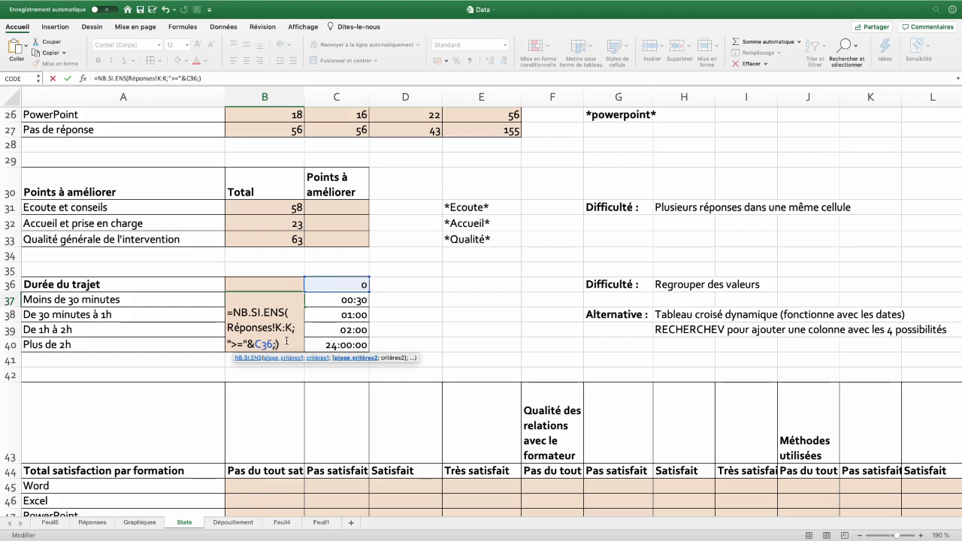
left_click(92, 523)
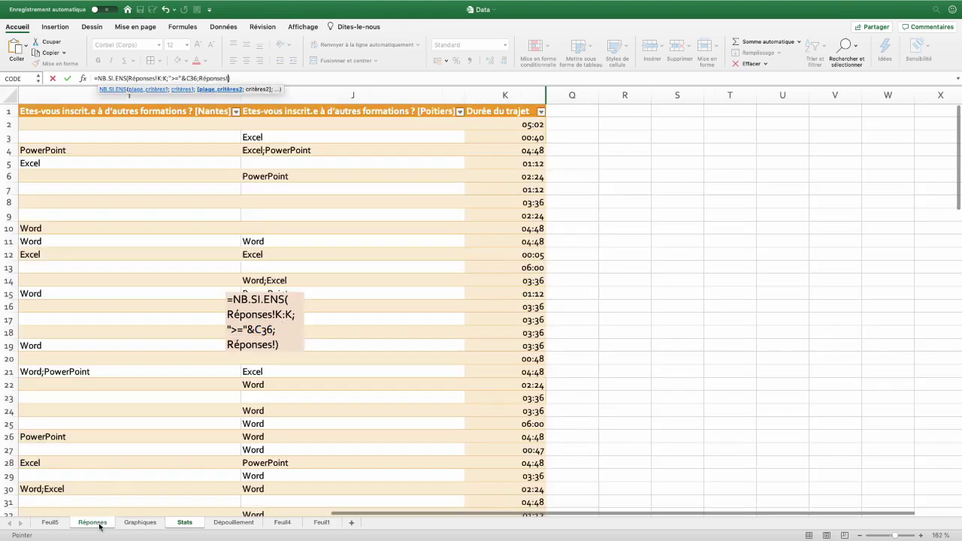
left_click(494, 94)
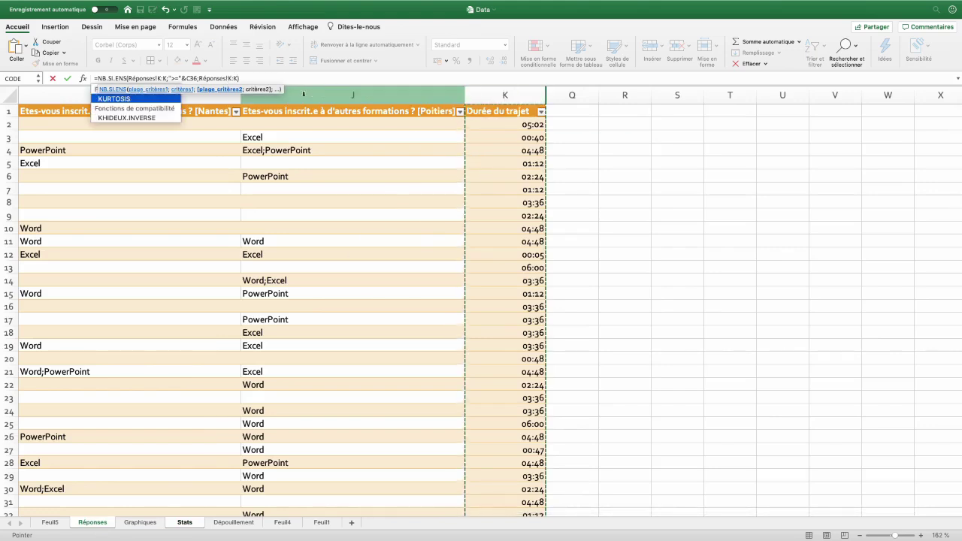
type(";")
left_click(184, 522)
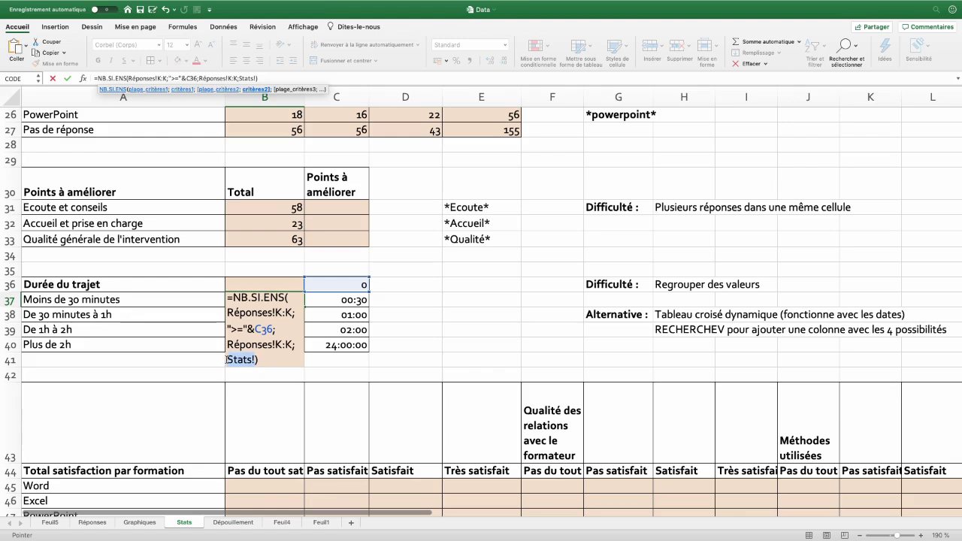
key("BackSpace")
type("\"")
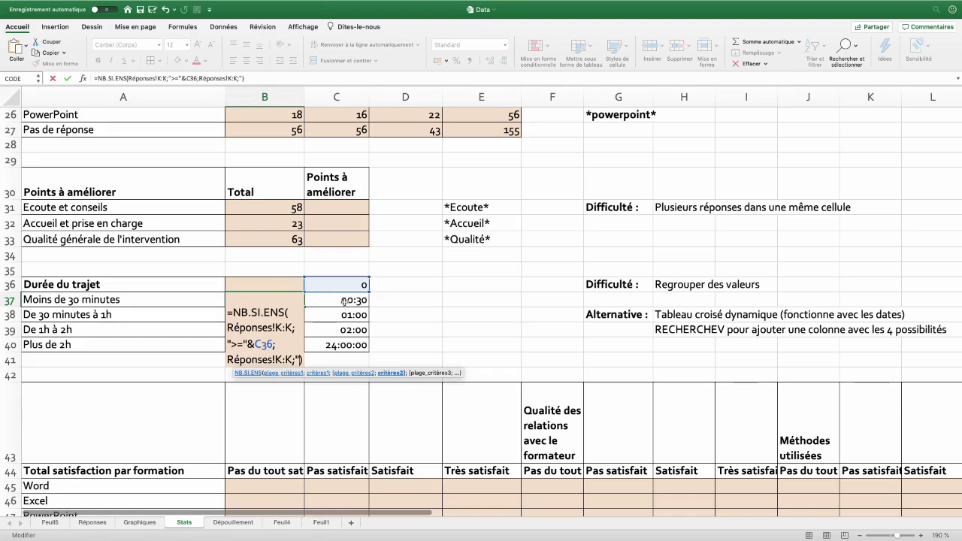
type("<\"")
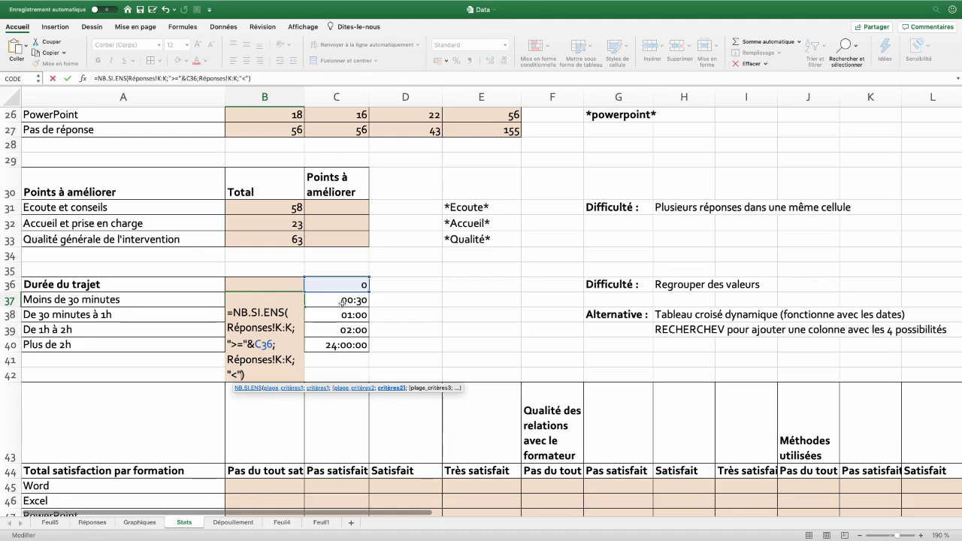
type("&")
left_click(356, 301)
left_click(259, 374)
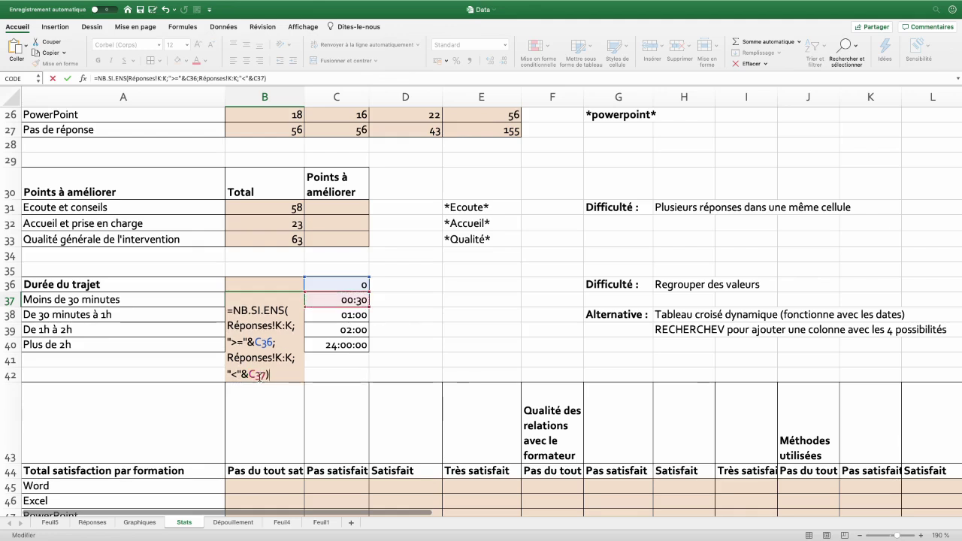
key("Return")
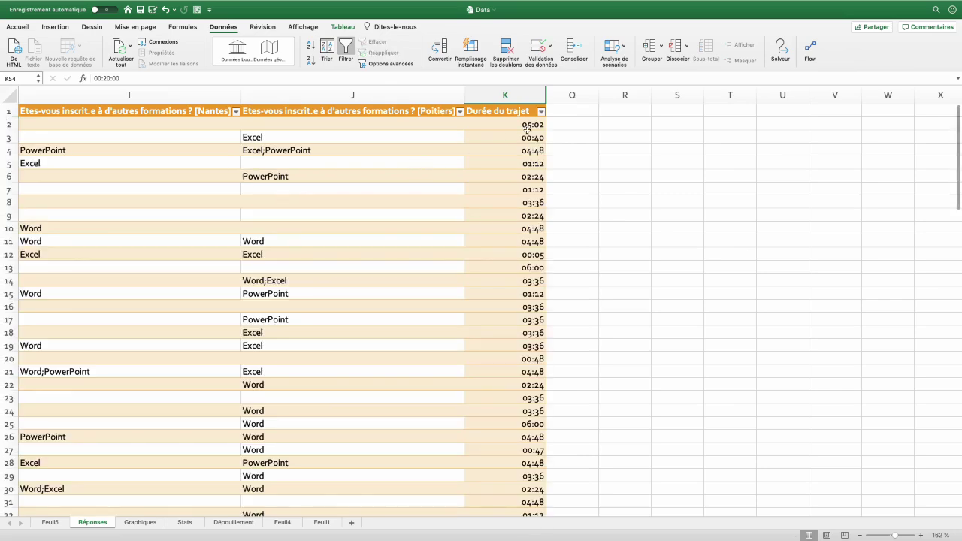
Filter Réponses' Durée du trajet to values below 0:30, showing 6 of 100 records
left_click(541, 112)
left_click(585, 197)
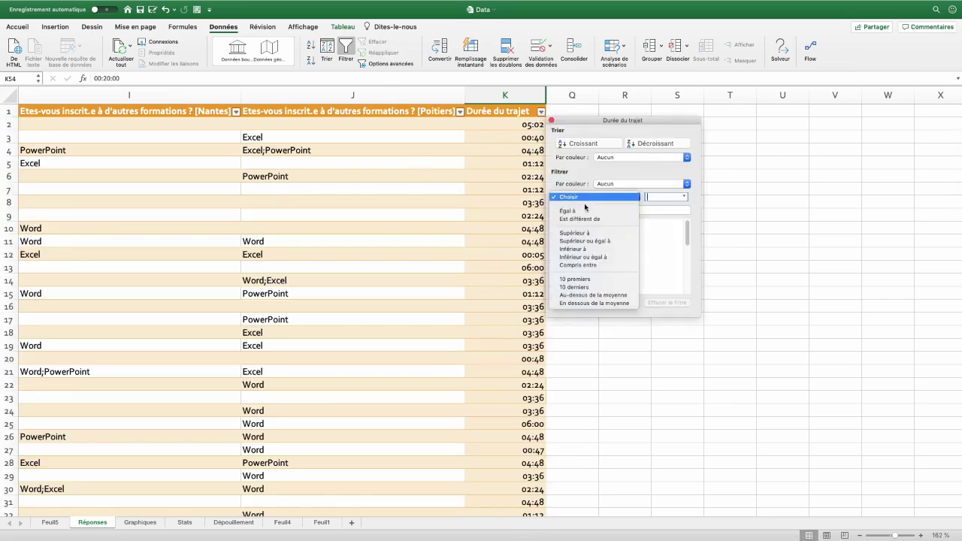
left_click(585, 250)
type("0:30")
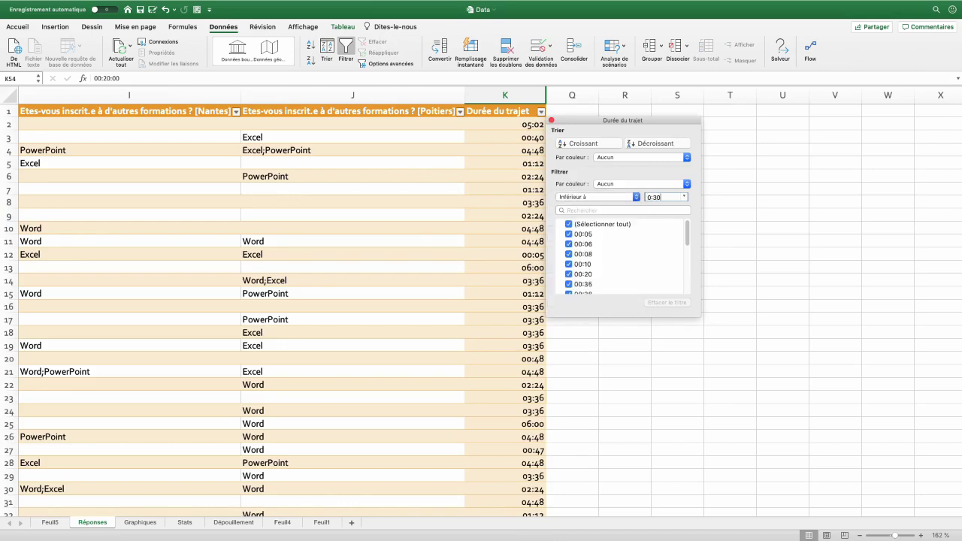
key("Return")
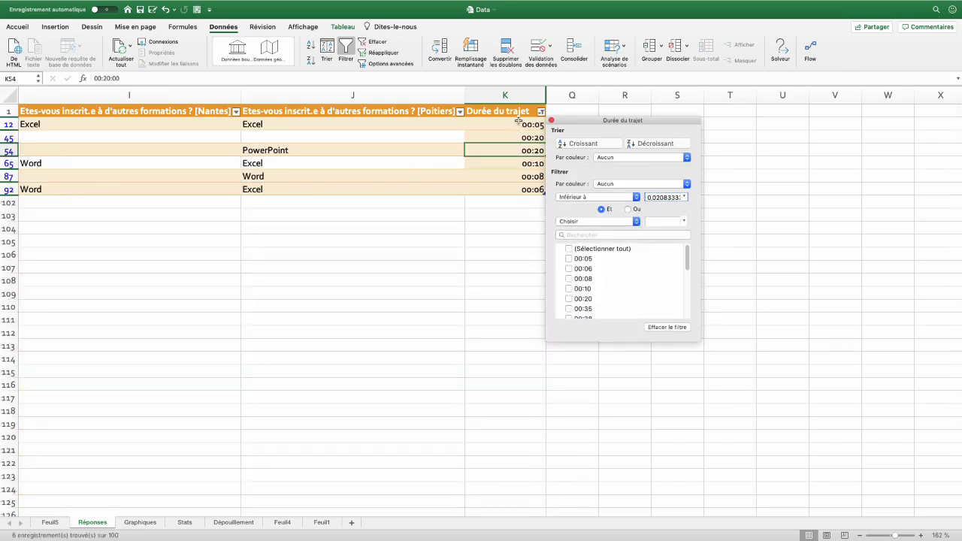
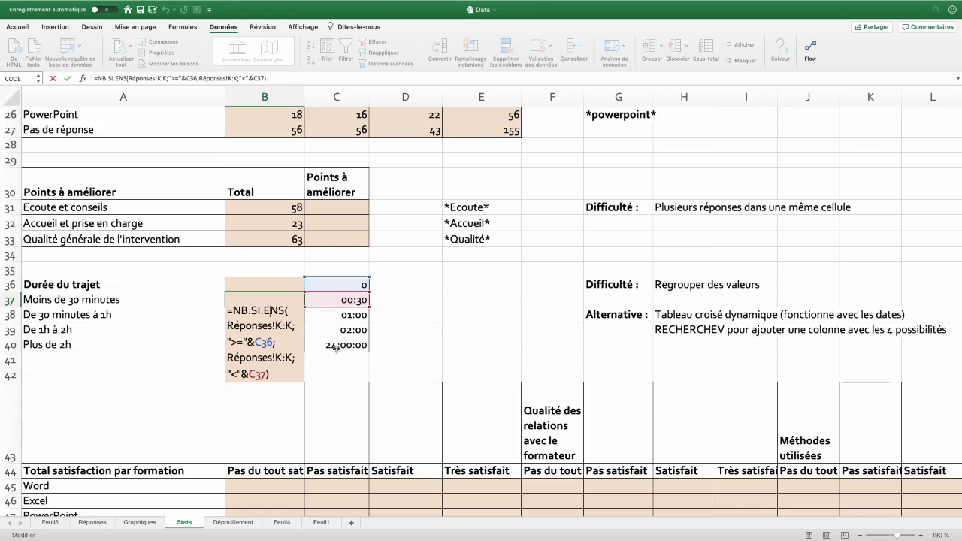
Commit the NB.SI.ENS count in B37 and copy it down to B40, giving 6, 9, 18 and 67
key("Return")
left_click(301, 304)
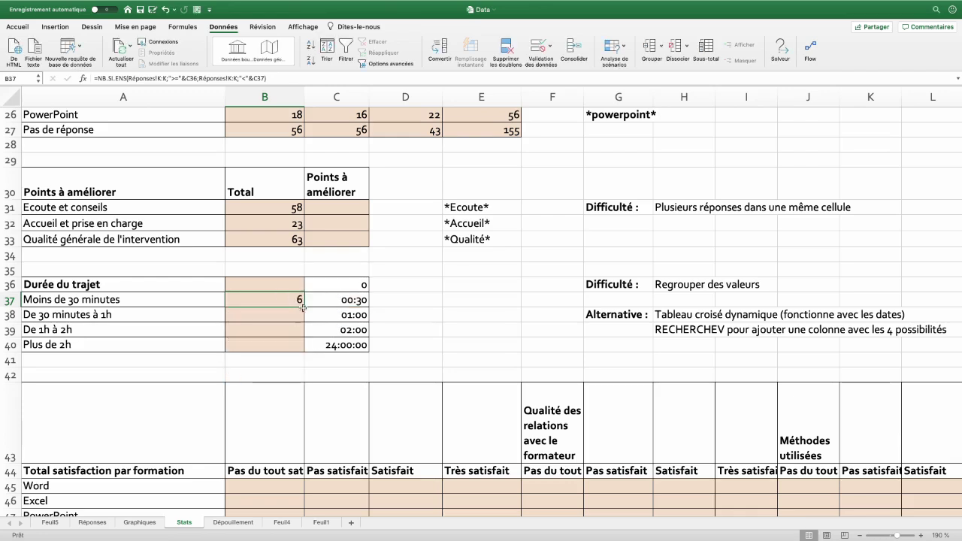
double_click(303, 305)
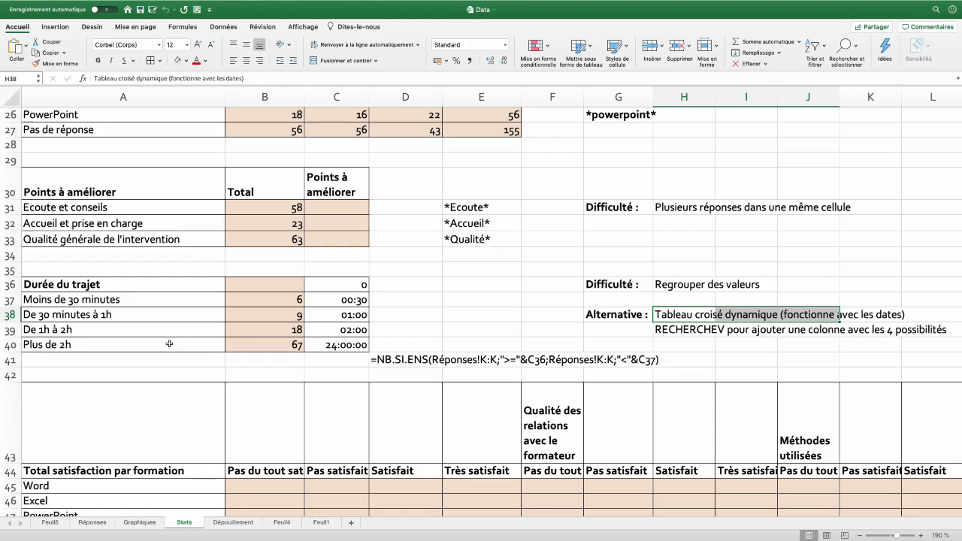
left_click(166, 340)
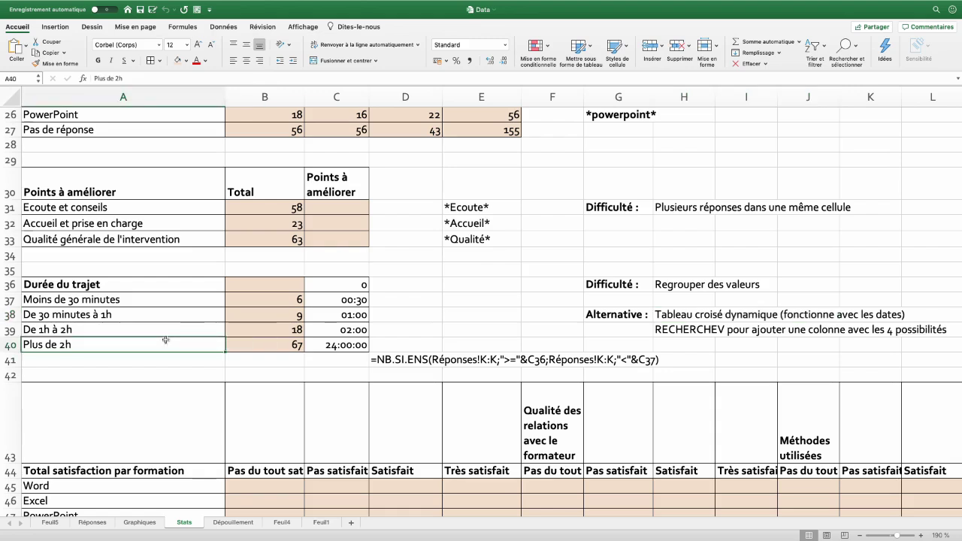
left_click(93, 523)
Create a pivot table from the Réponses table on a new sheet
left_click(248, 255)
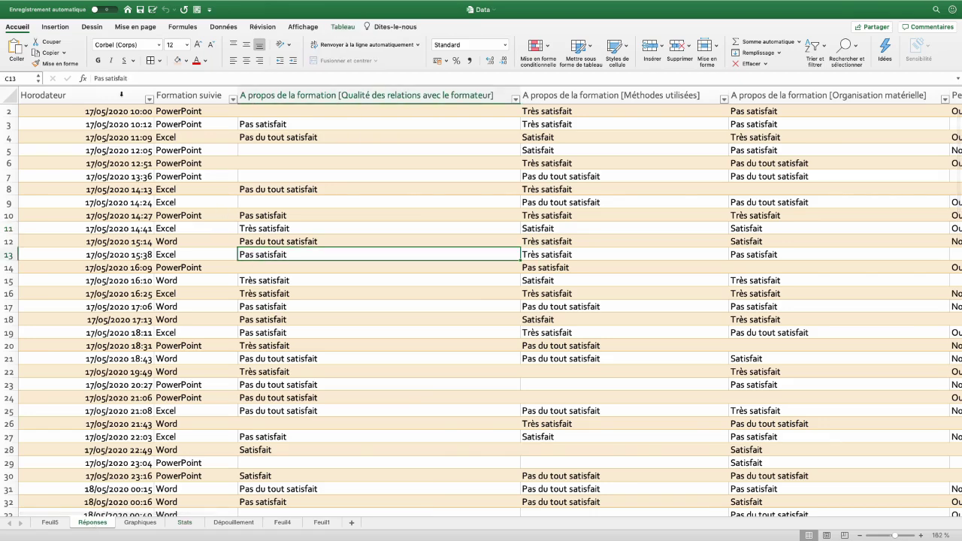
left_click(59, 28)
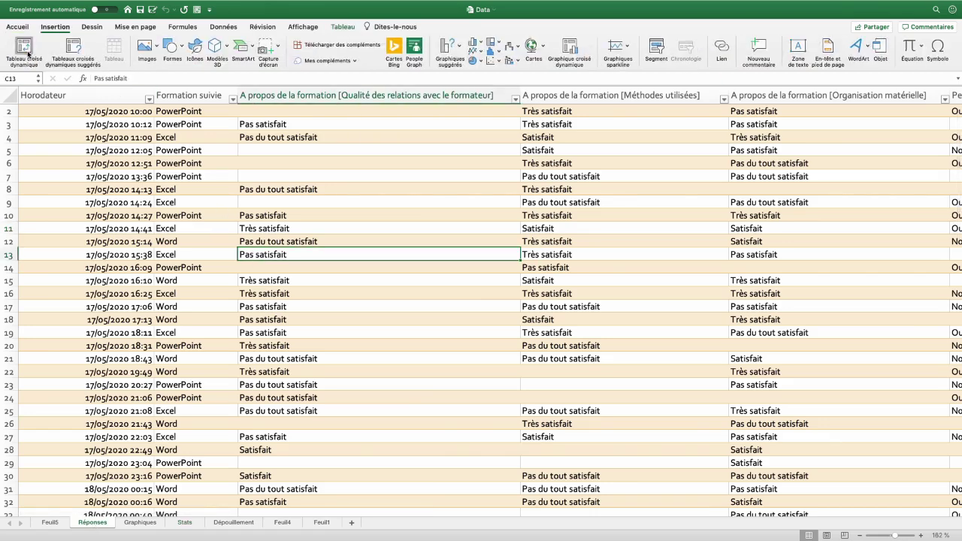
left_click(28, 54)
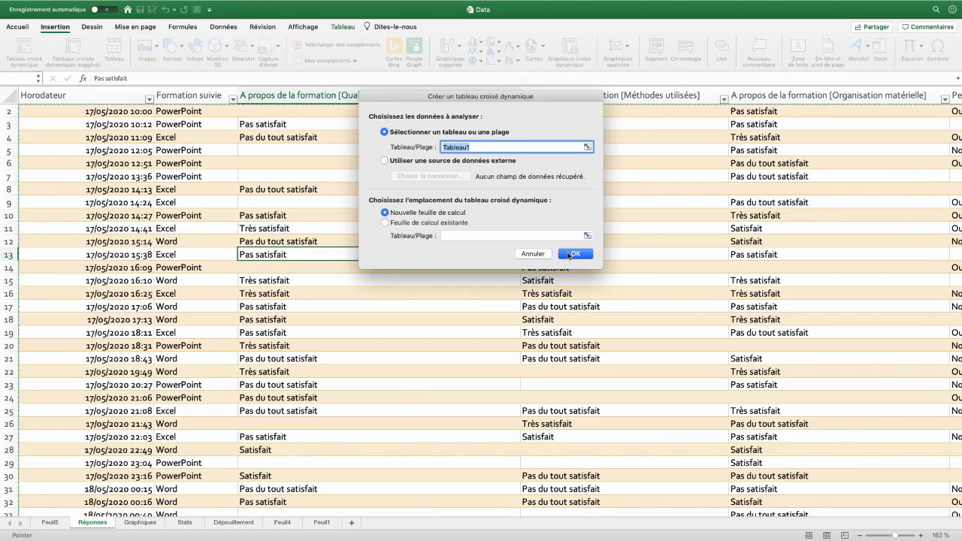
left_click(569, 254)
Use Durée du trajet as pivot rows and count Horodateur as values, hours 00–06, totalling 100
scroll(852, 180, "up", 2)
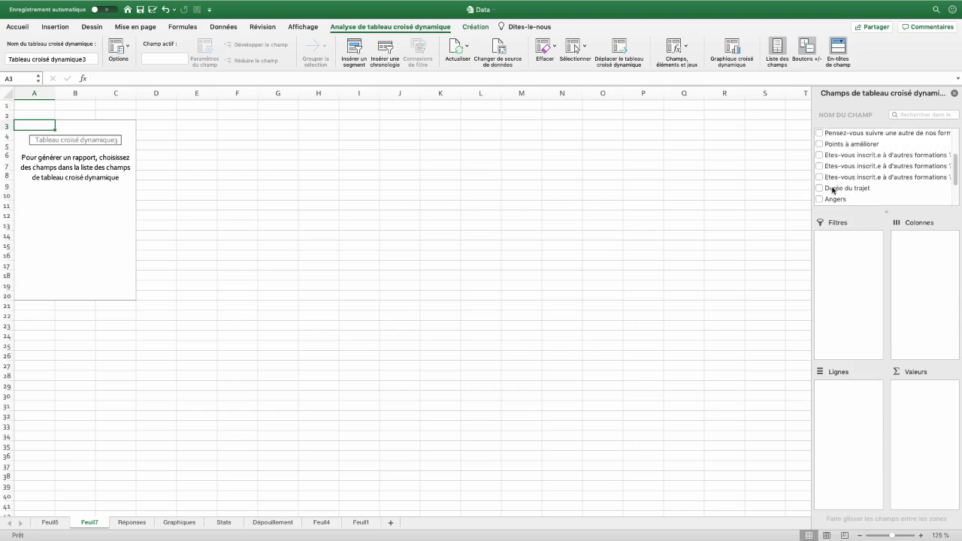
left_click_drag(833, 189, 864, 475)
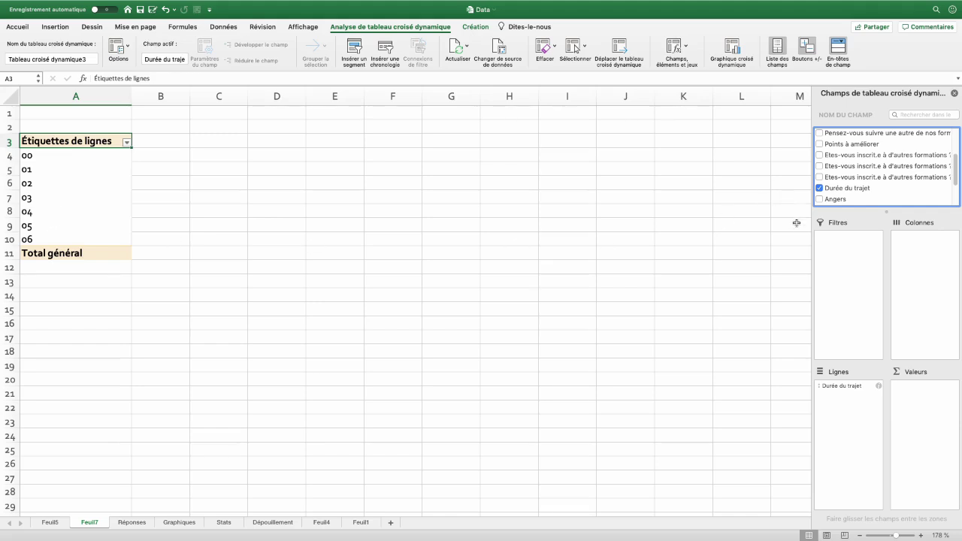
scroll(879, 159, "up", 3)
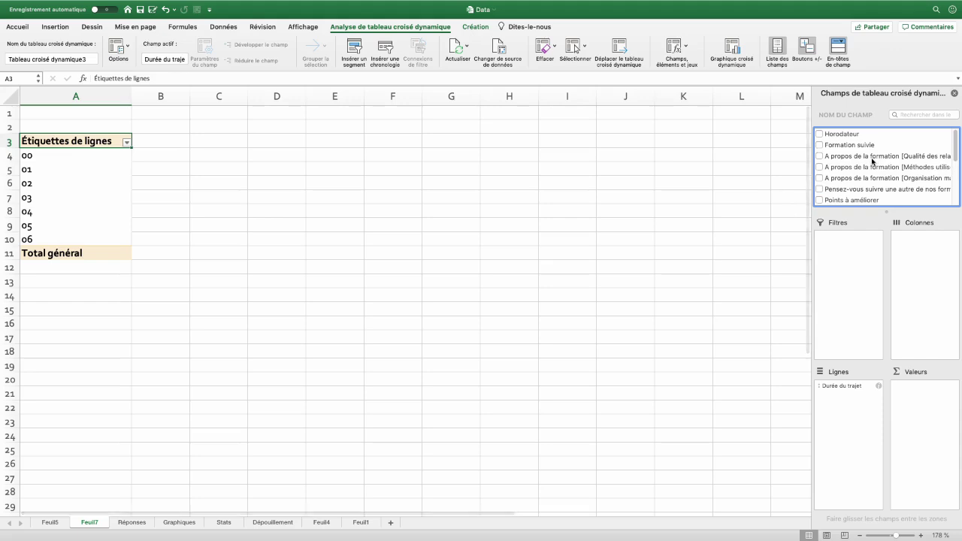
left_click_drag(842, 136, 931, 427)
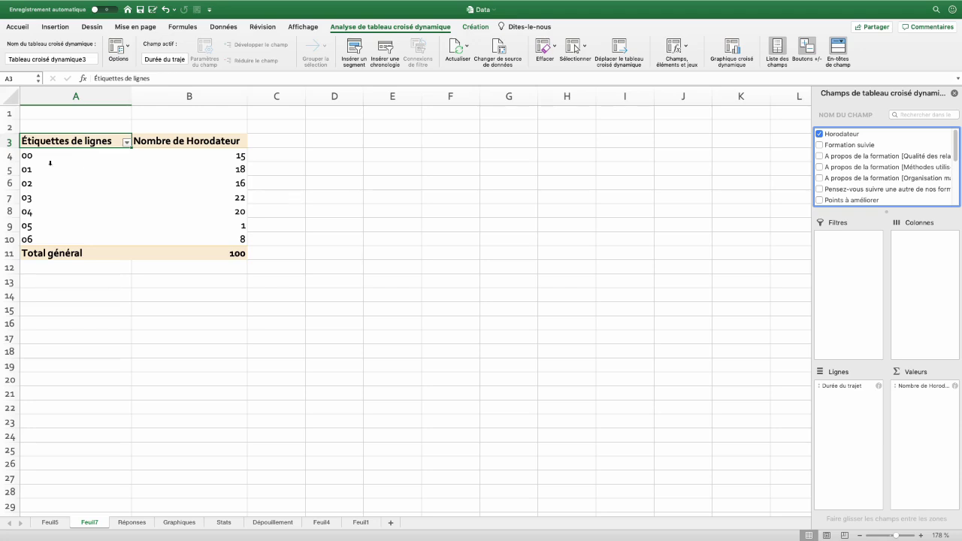
left_click(42, 186)
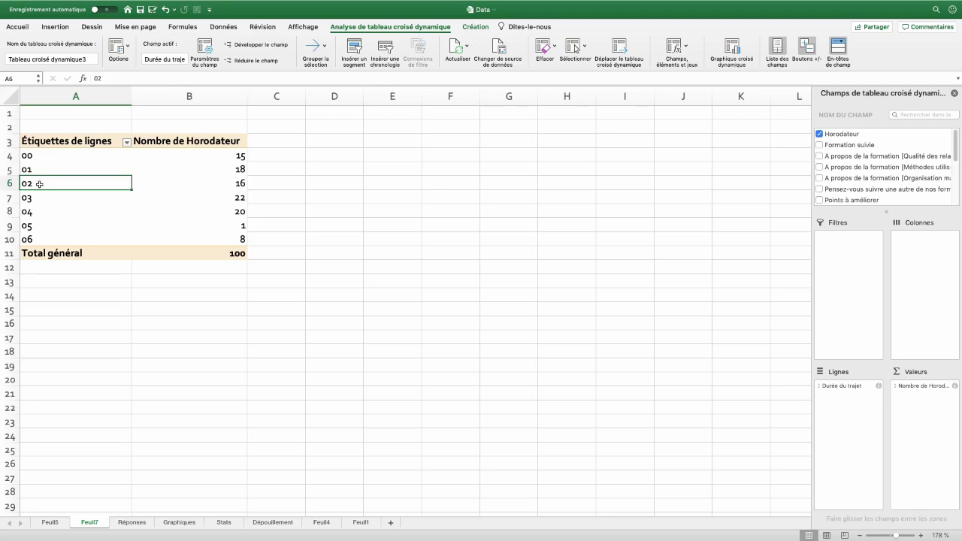
Group the pivot's Durée du trajet labels by Heures and Minutes
right_click(39, 184)
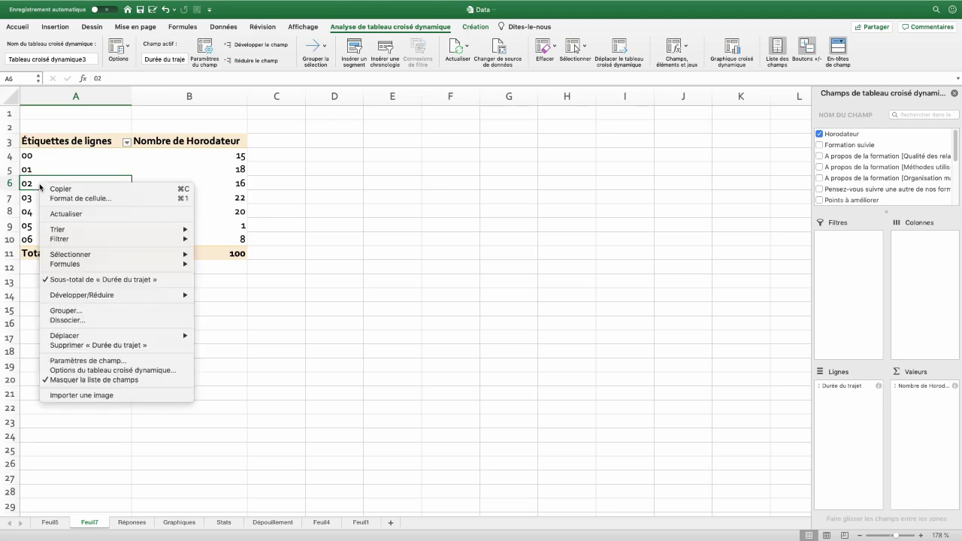
left_click(64, 314)
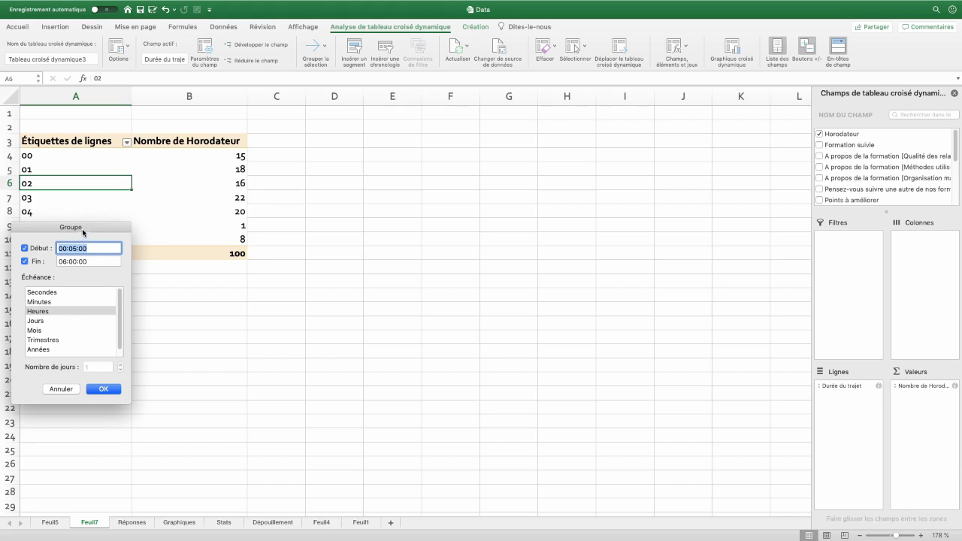
left_click_drag(83, 229, 131, 227)
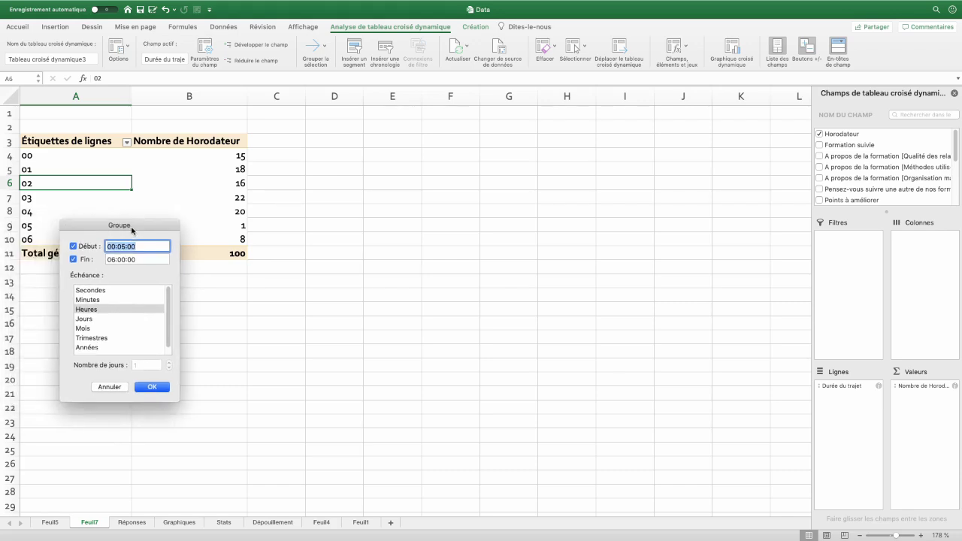
left_click(95, 311)
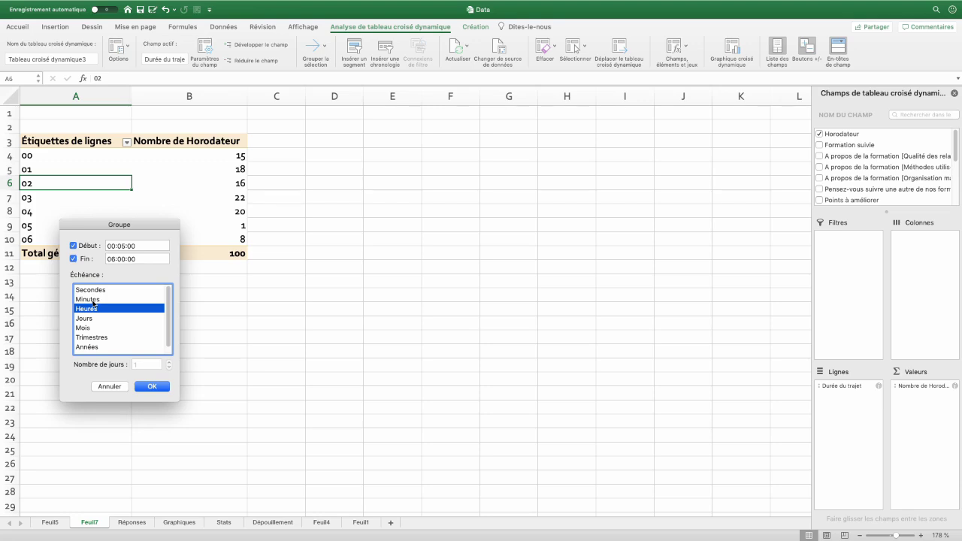
left_click(93, 301, "super")
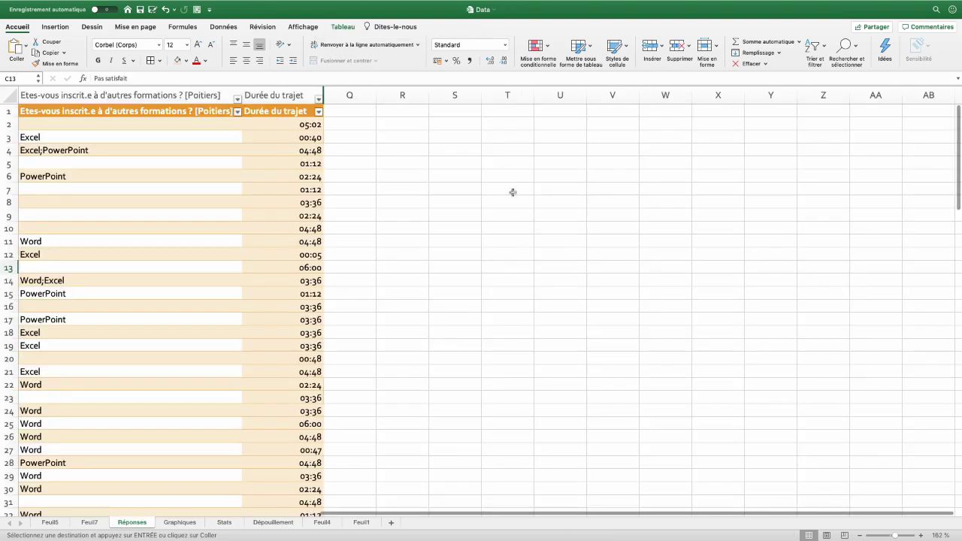
Paste the duration thresholds into T3 on Réponses and clear the 24:00:00 value in T7
left_click(131, 522)
left_click(498, 137)
type("0 00:30 01:00 02:00 24:00:00")
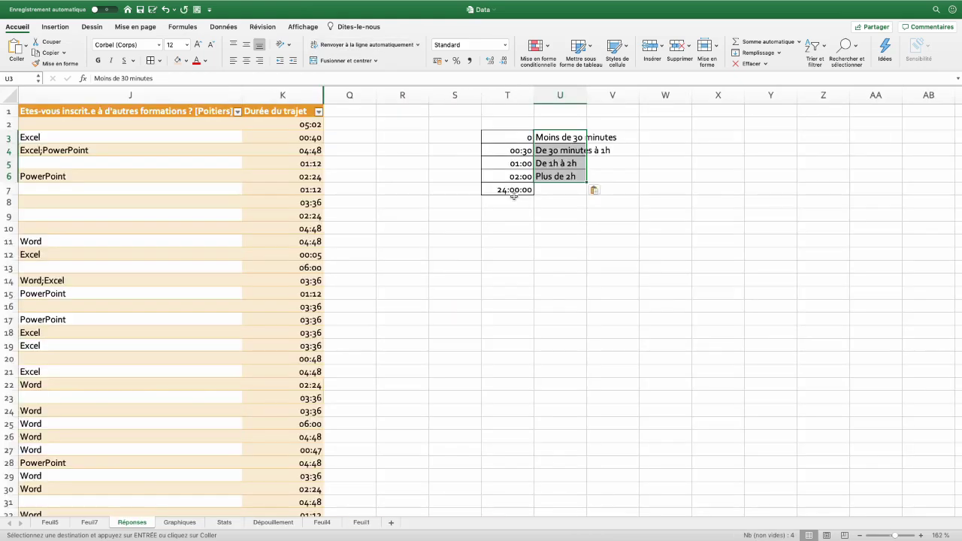
left_click(514, 190)
key("Delete")
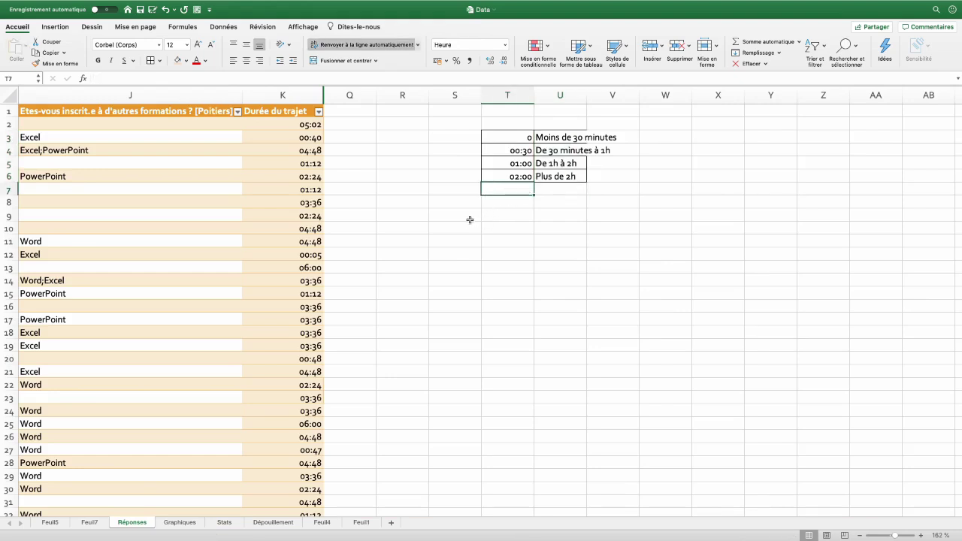
Add a Classer durée column header in Q1, extending the responses table
left_click(359, 112)
type("Classer")
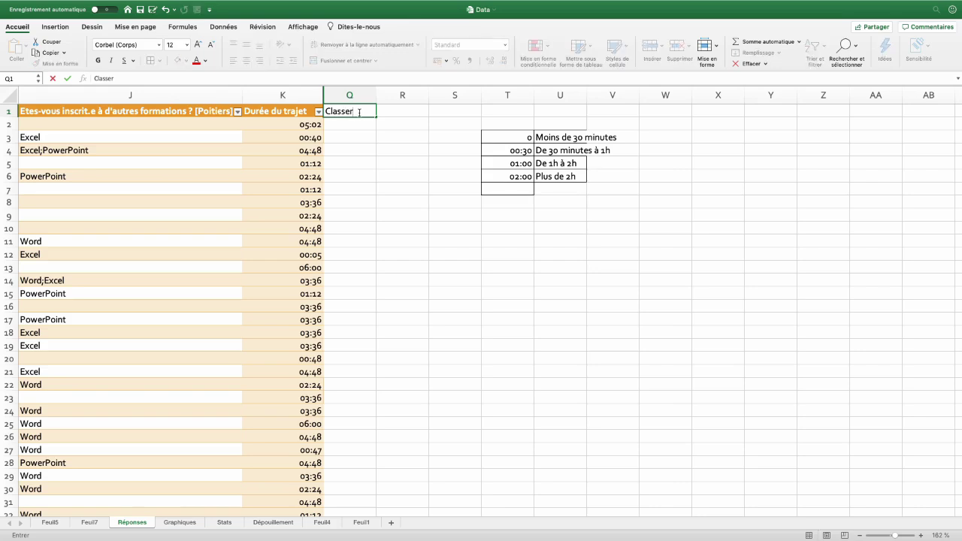
type(" durée")
key("Return")
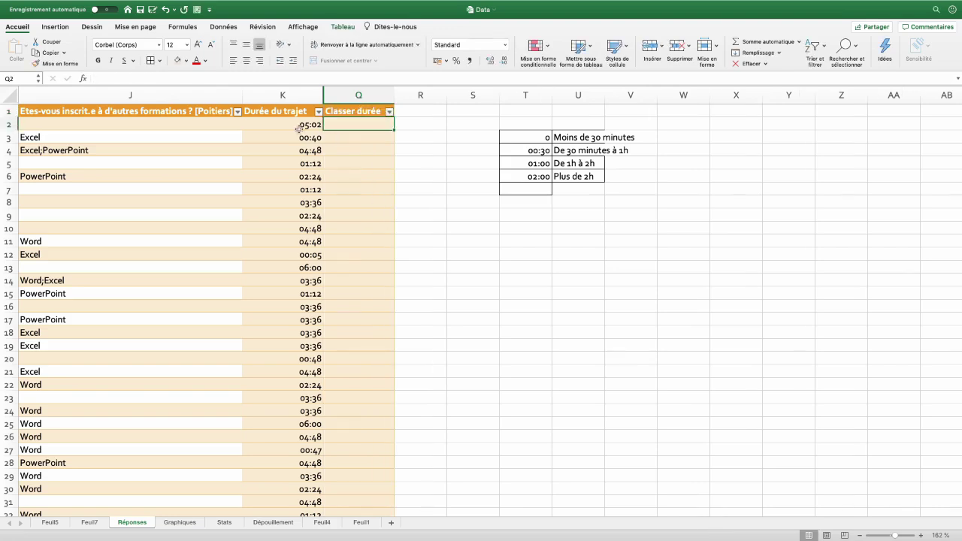
left_click(298, 126)
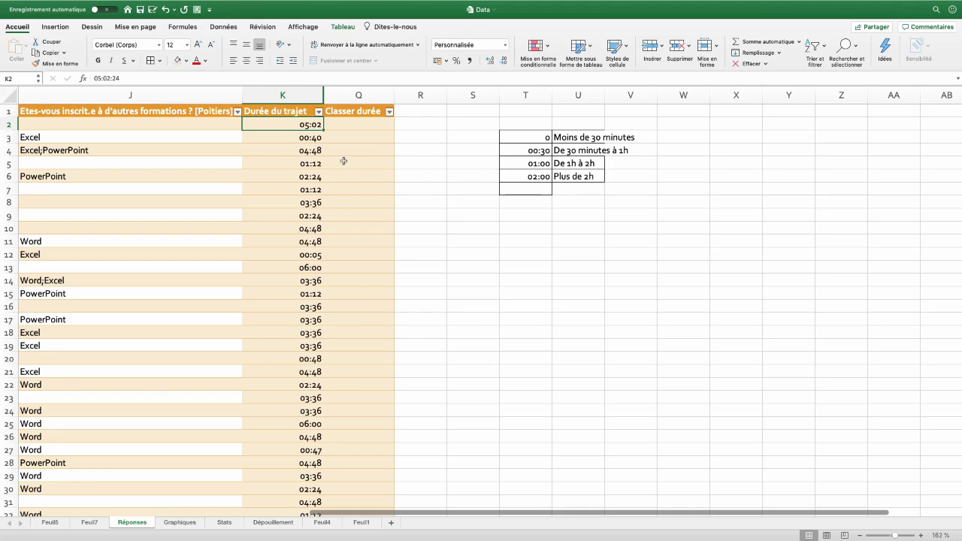
left_click(311, 140)
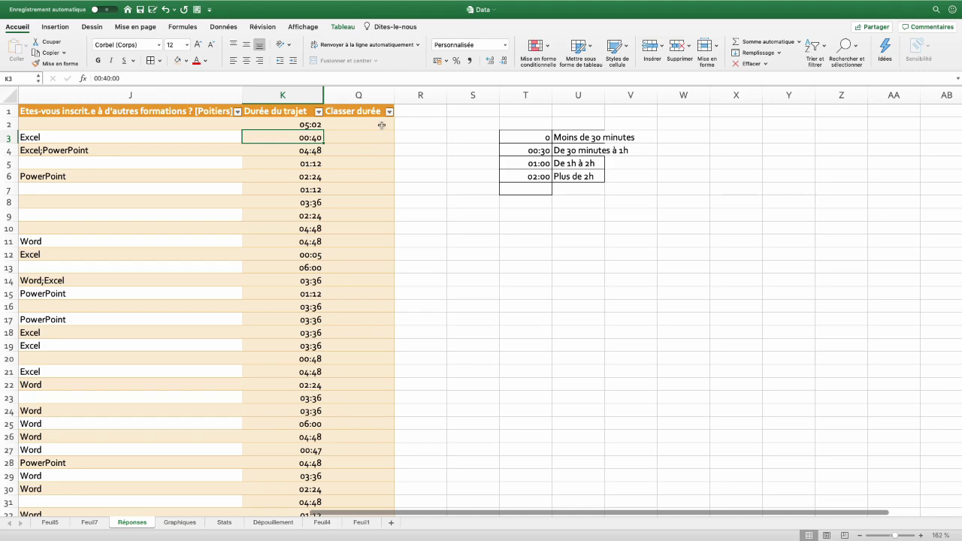
Name the T3:U6 thresholds-and-labels range total_res
left_click_drag(537, 138, 603, 176)
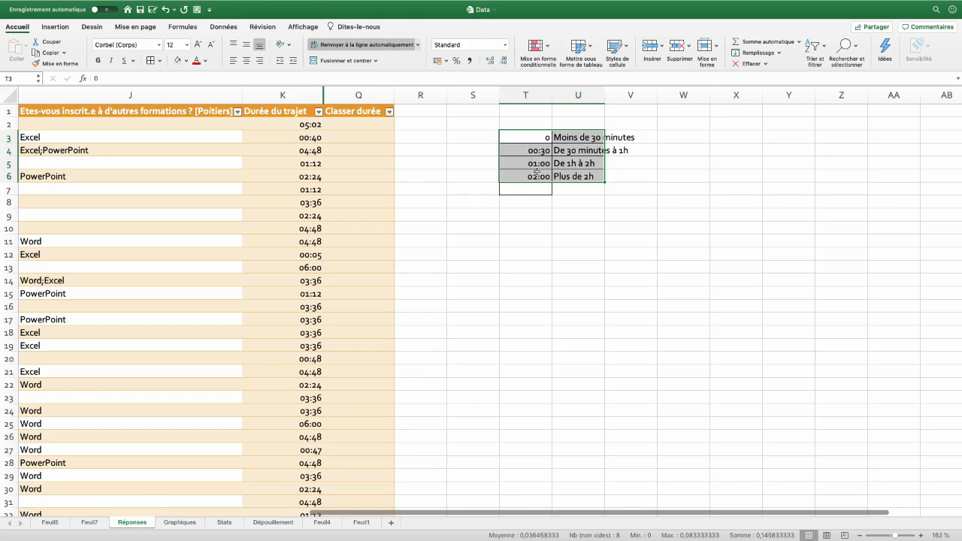
left_click_drag(526, 141, 528, 174)
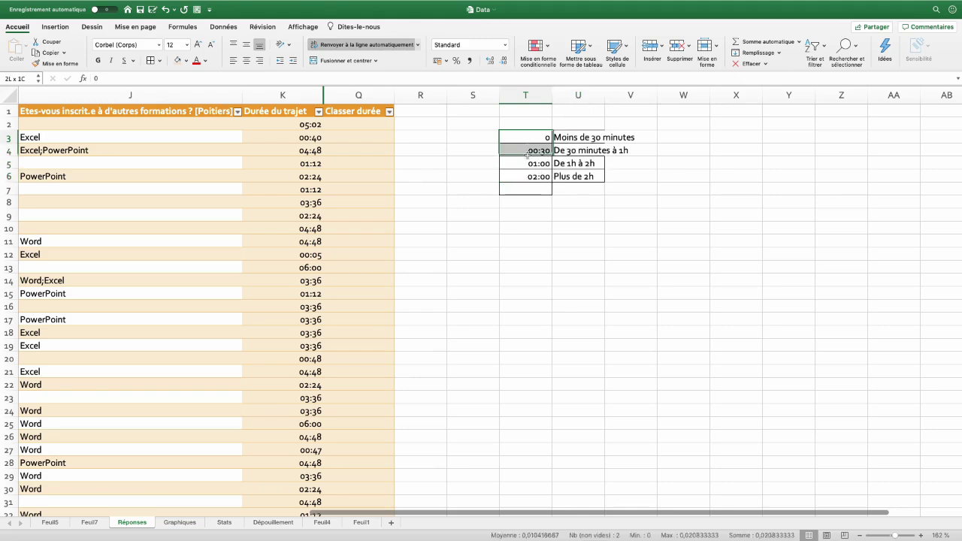
left_click_drag(575, 137, 577, 175)
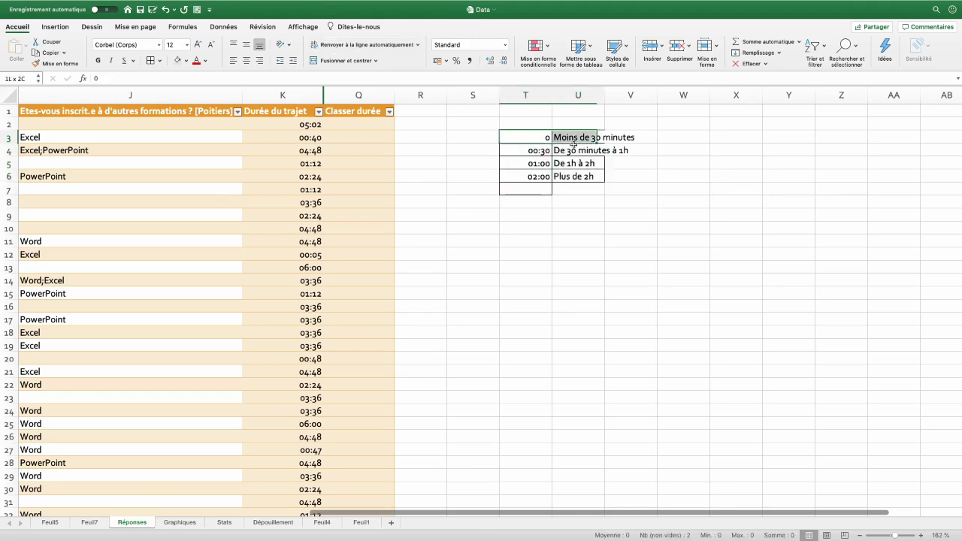
left_click_drag(525, 137, 577, 174)
left_click(17, 79)
type("total_res")
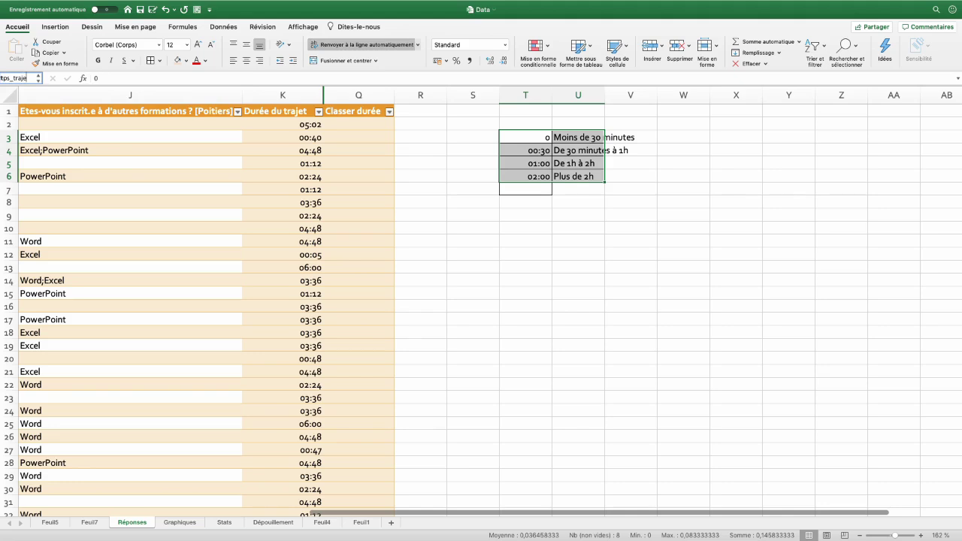
key("Return")
left_click(358, 129)
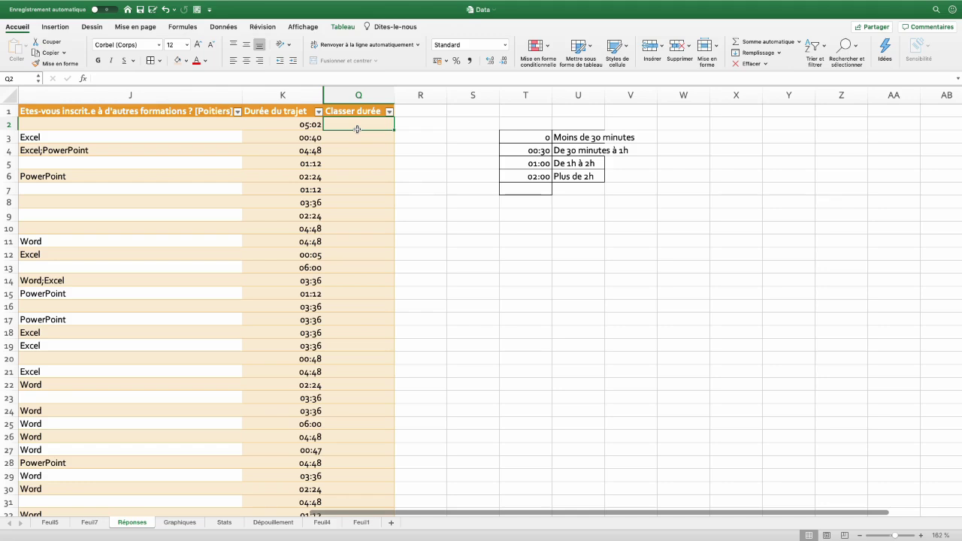
In Q2 enter =RECHERCHEV([@[Durée du trajet]];tps_trajet;2;VRAI) so the whole column fills
type("=reche")
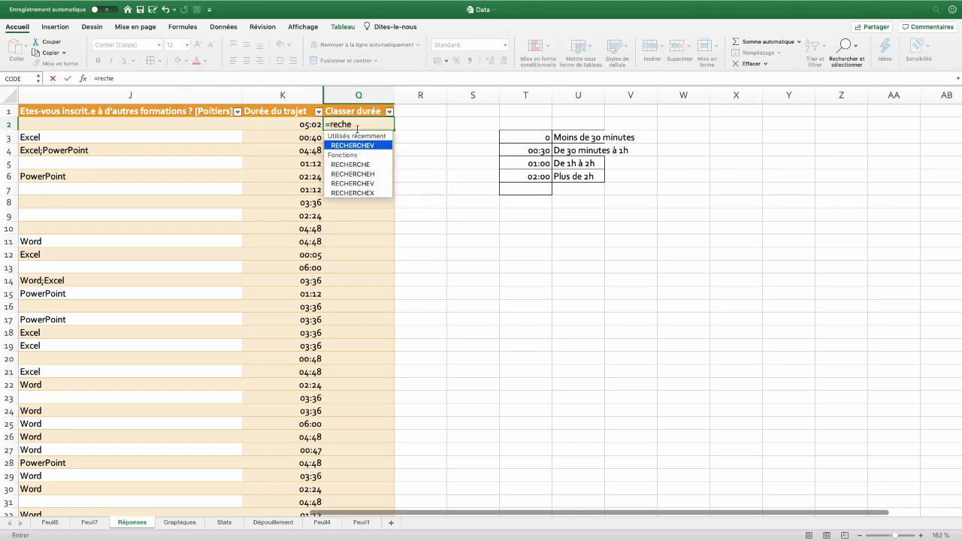
key("Tab")
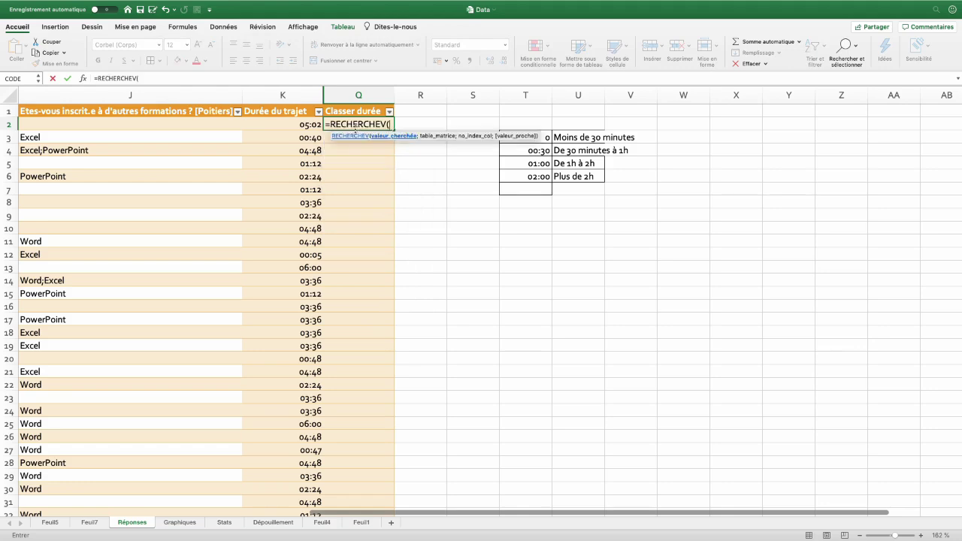
left_click(300, 125)
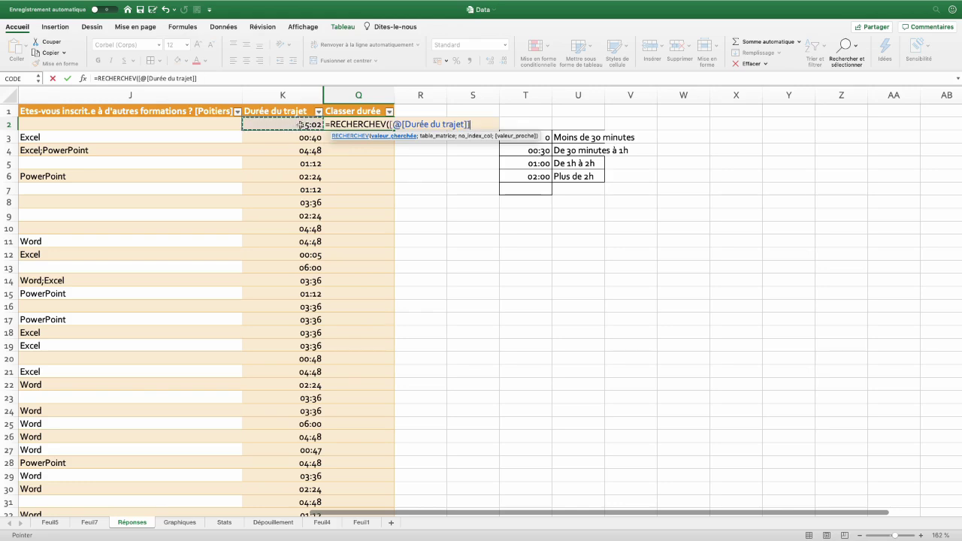
type(";")
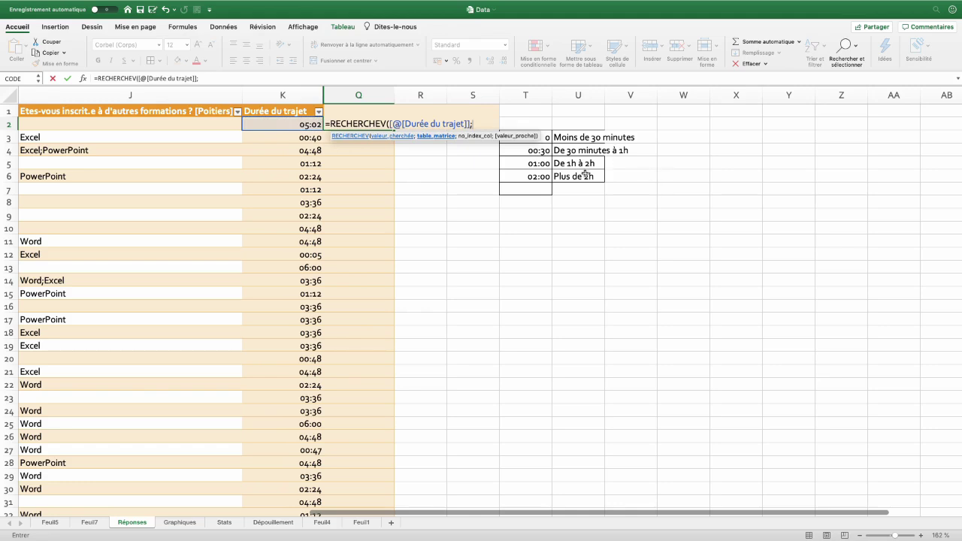
mouse_move(590, 175)
left_mouse_down()
mouse_move(530, 158)
mouse_move(530, 137)
left_mouse_up()
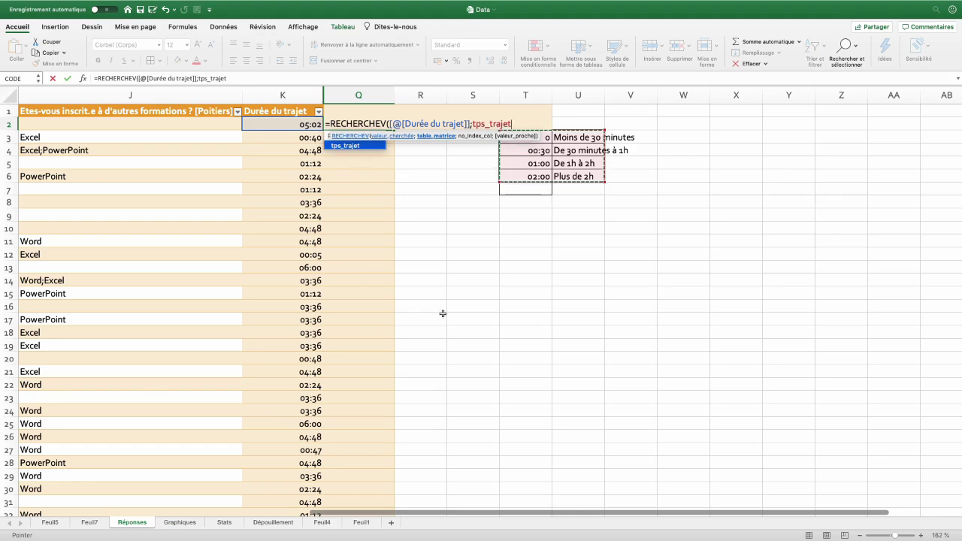
type(";")
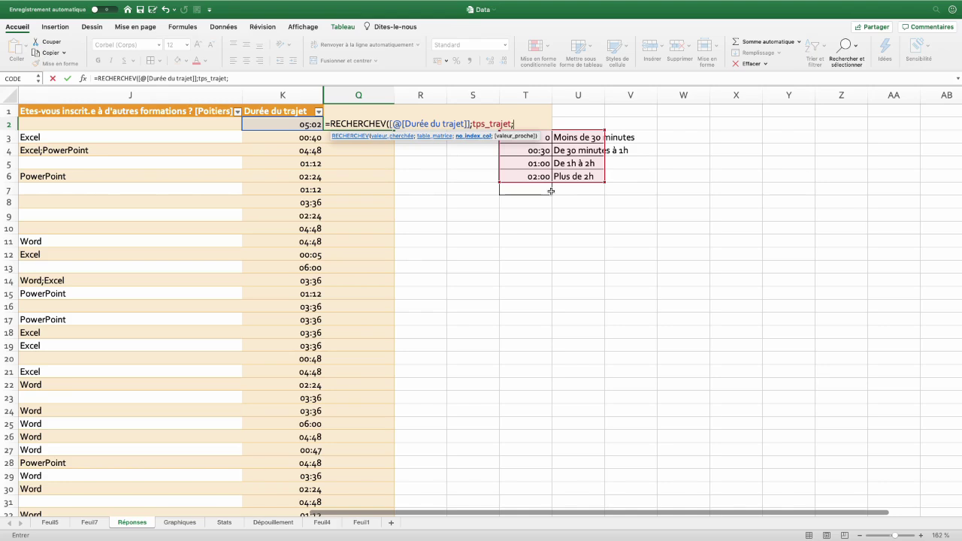
type("2;")
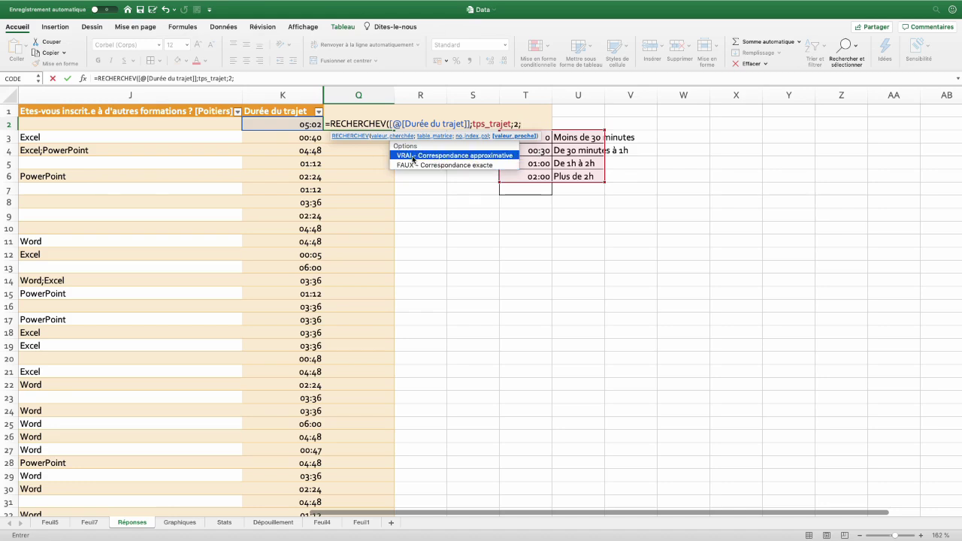
double_click(412, 158)
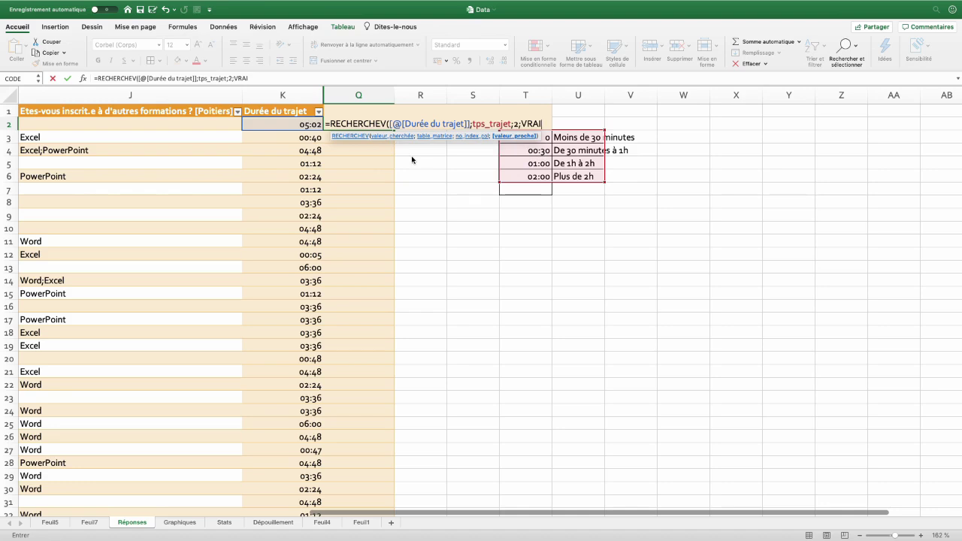
type(")")
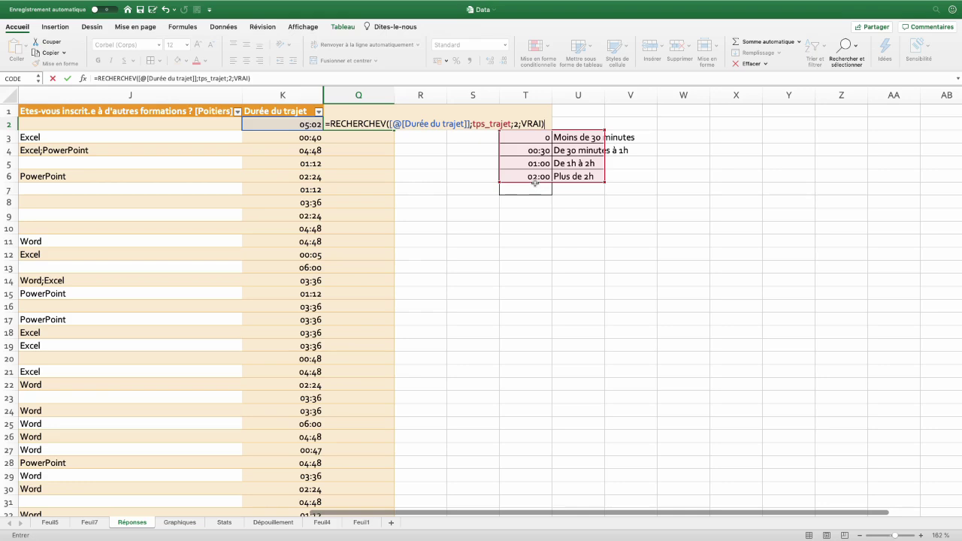
key("Return")
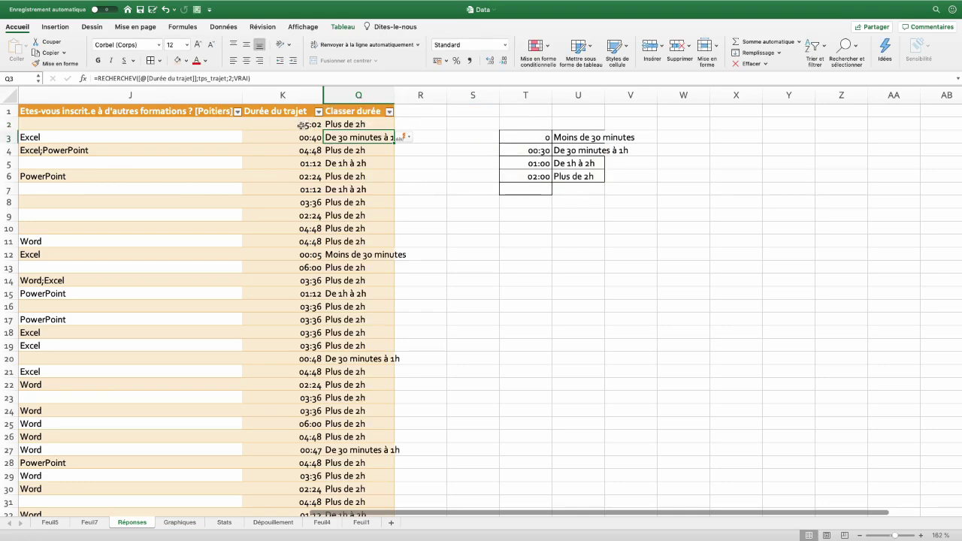
Check several travel durations against their assigned bands, then go to the Stats sheet
left_click_drag(294, 124, 279, 304)
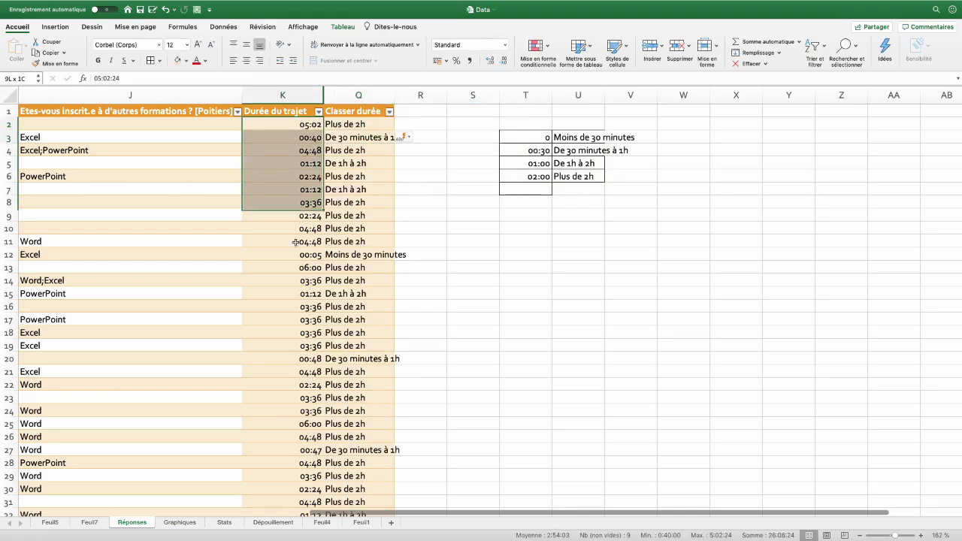
left_click_drag(355, 127, 332, 272)
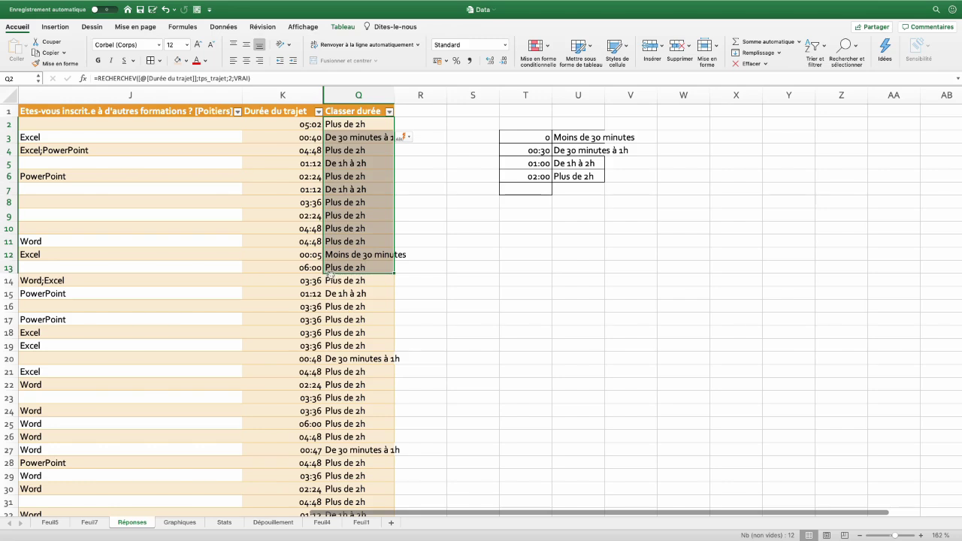
left_click(347, 234)
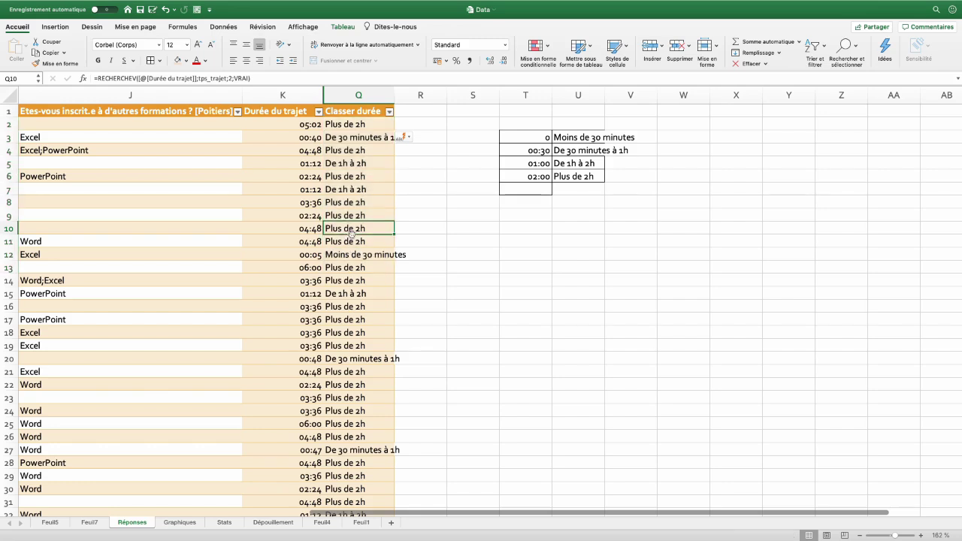
left_click(350, 125)
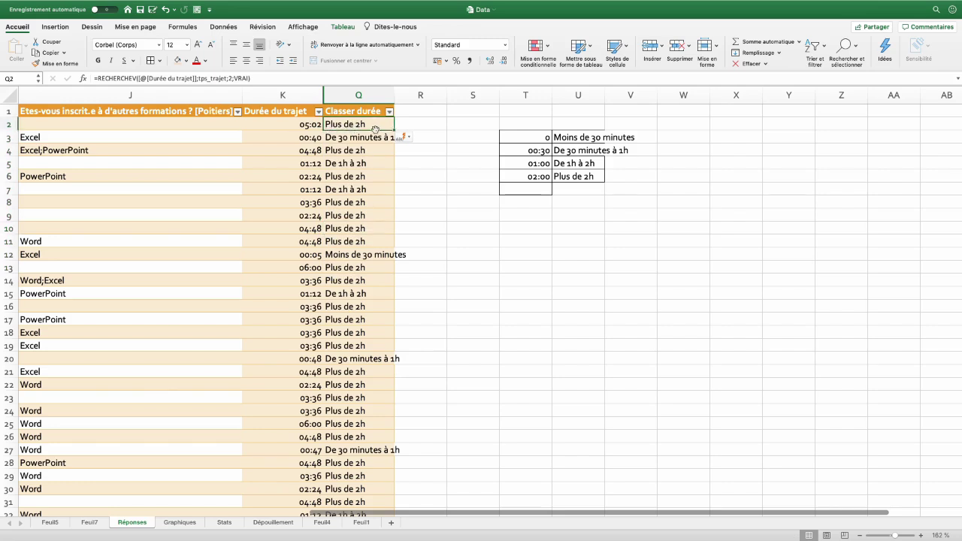
key("ctrl+Page_Down")
key("ctrl+Page_Down")
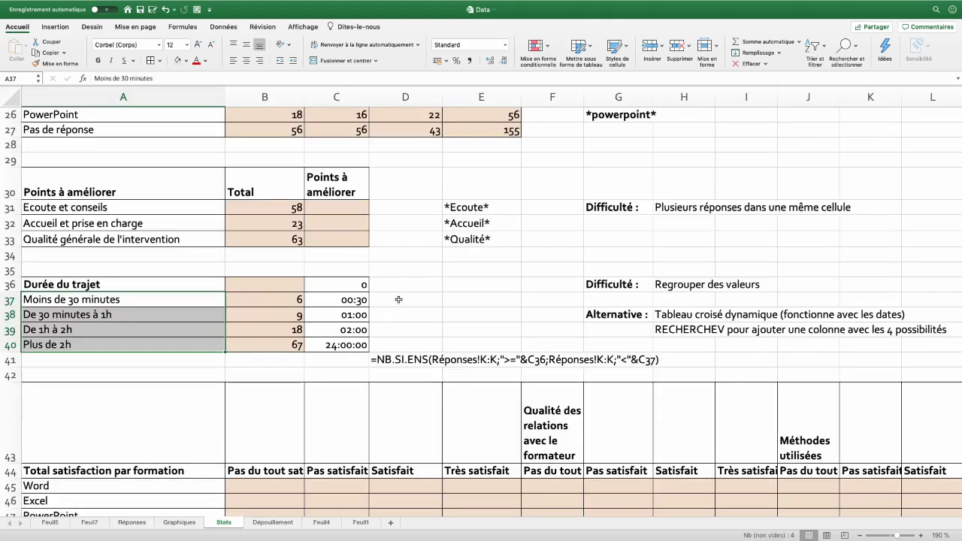
Enter =NB.SI(Réponses!Q:Q;Stats!A37) in D37 and fill it down to D40, giving 6, 9, 18, 67
left_click(398, 300)
type("=")
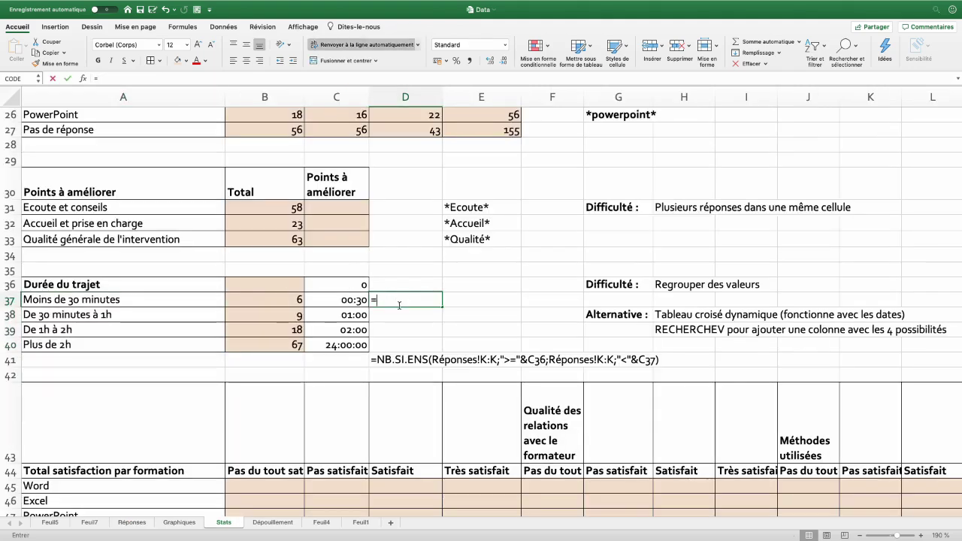
type("nb.si(")
key("ctrl+Page_Up")
key("ctrl+Page_Up")
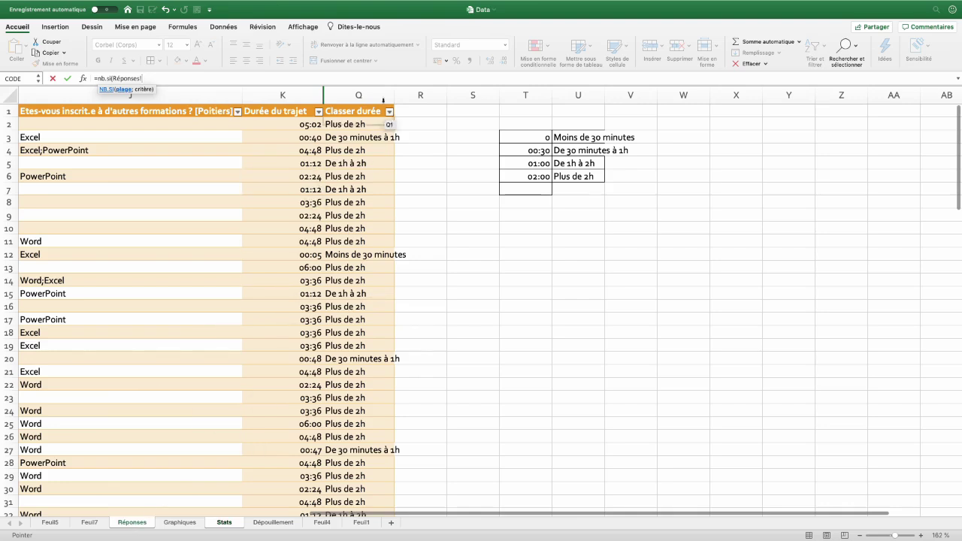
left_click(362, 95)
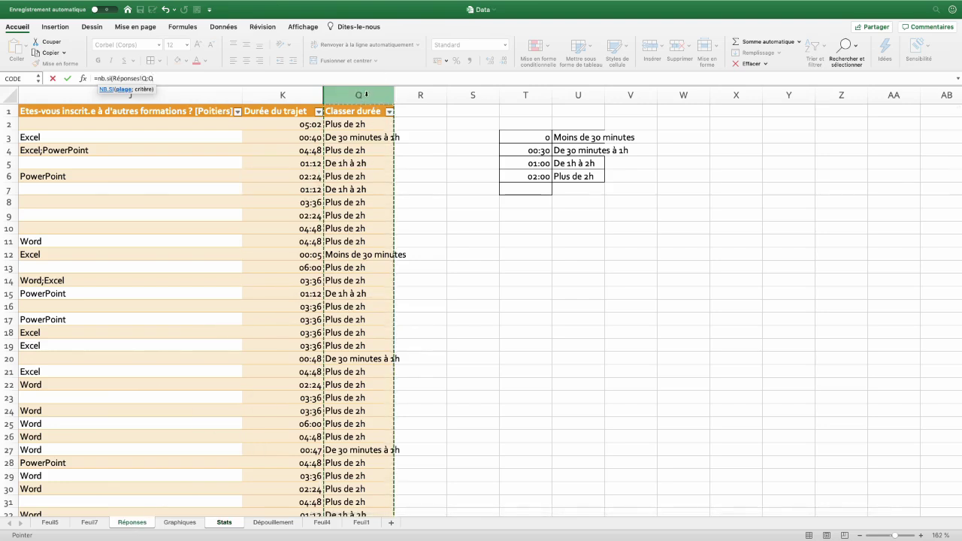
type(";")
left_click(224, 522)
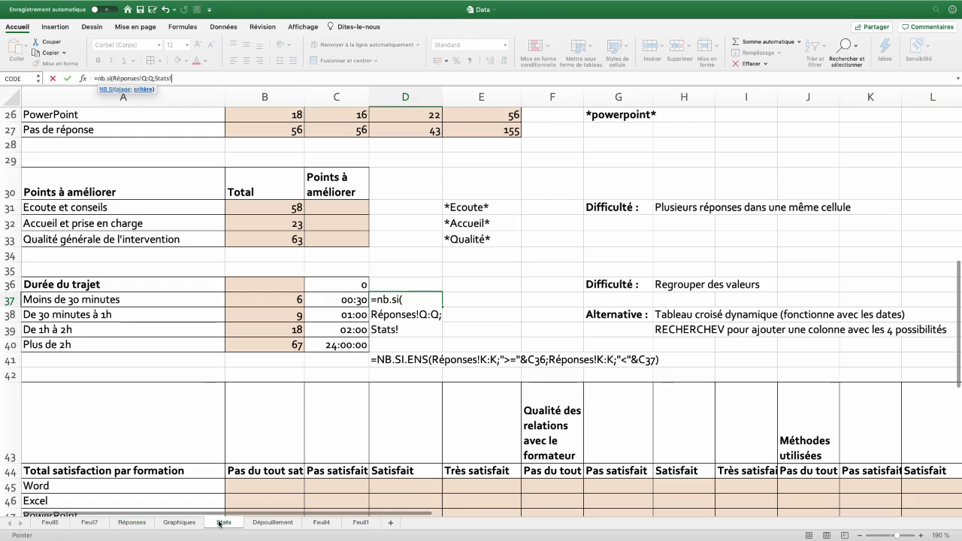
left_click(94, 299)
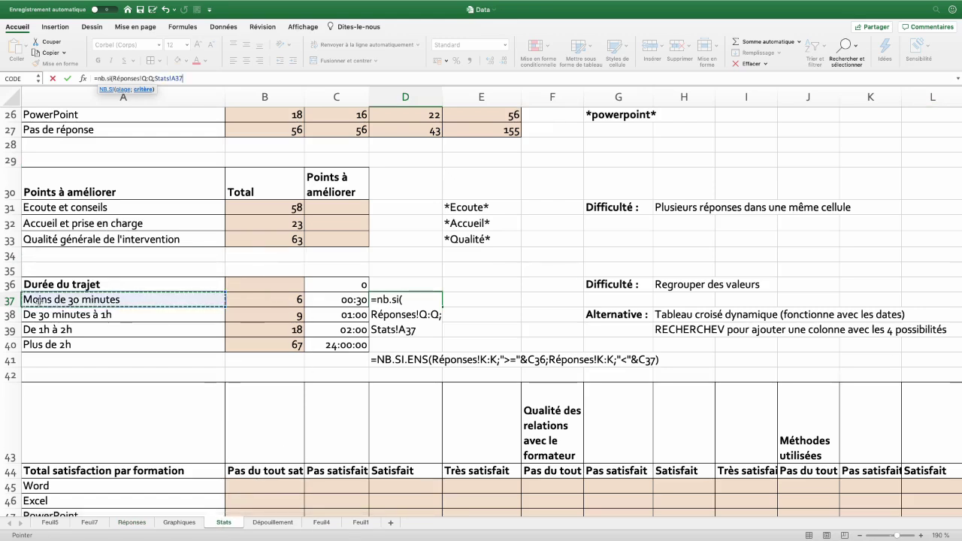
key("Return")
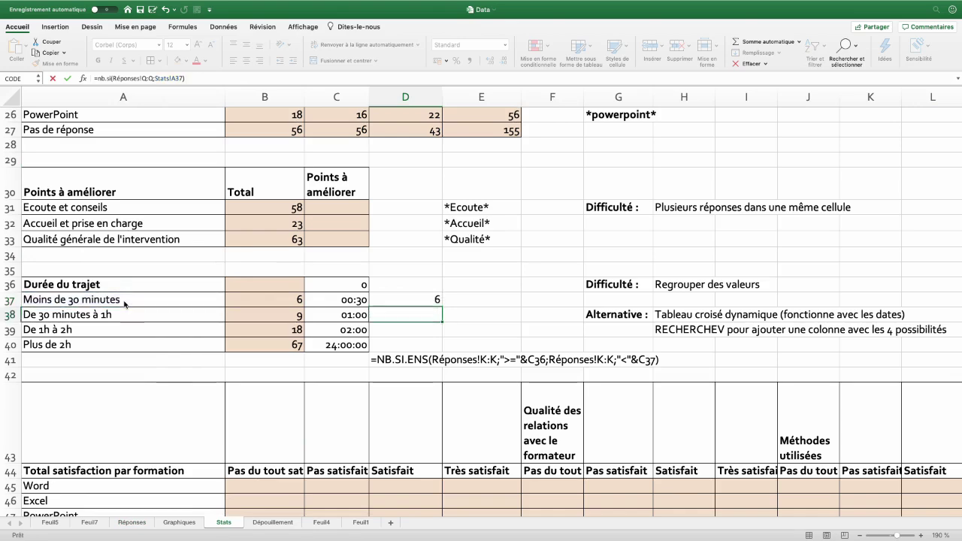
left_click(428, 304)
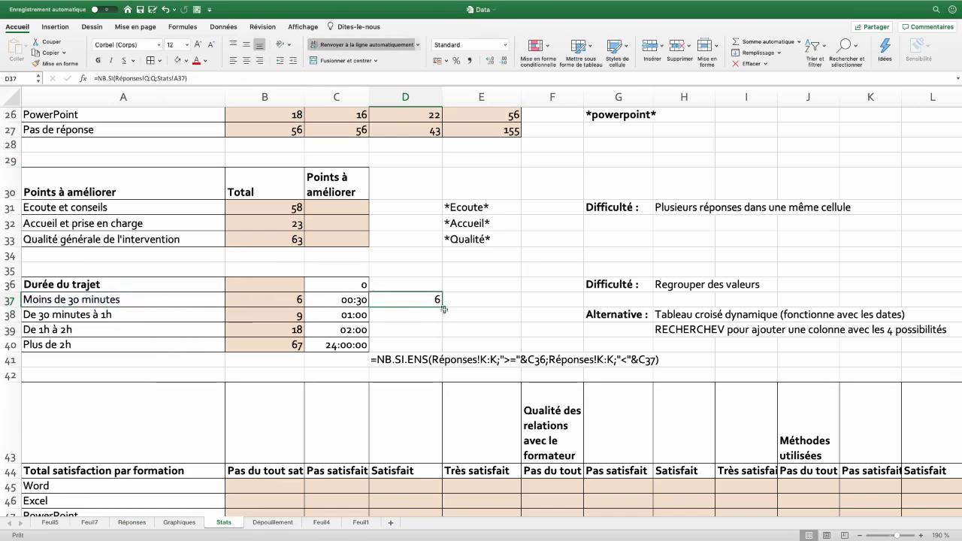
left_click_drag(441, 307, 441, 346)
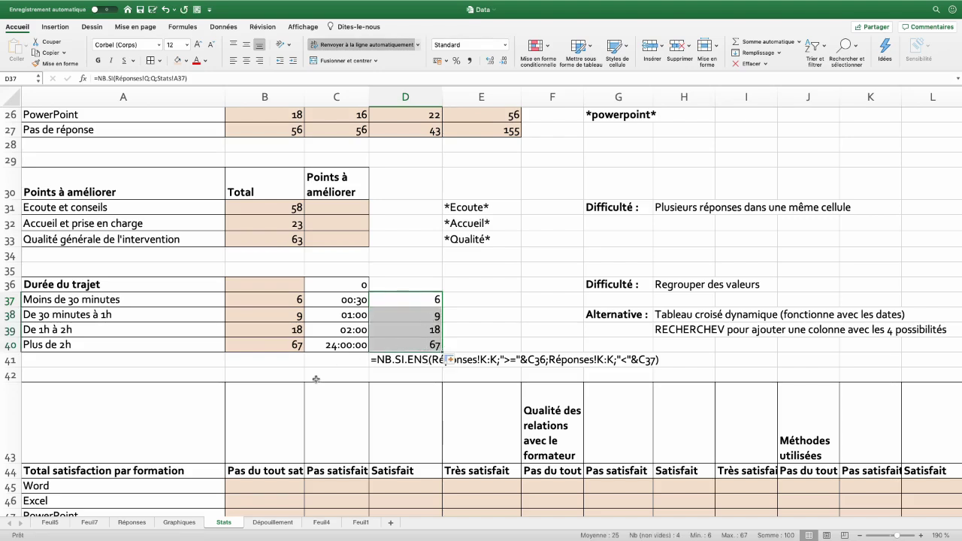
scroll(315, 378, "down", 2)
left_click(265, 425)
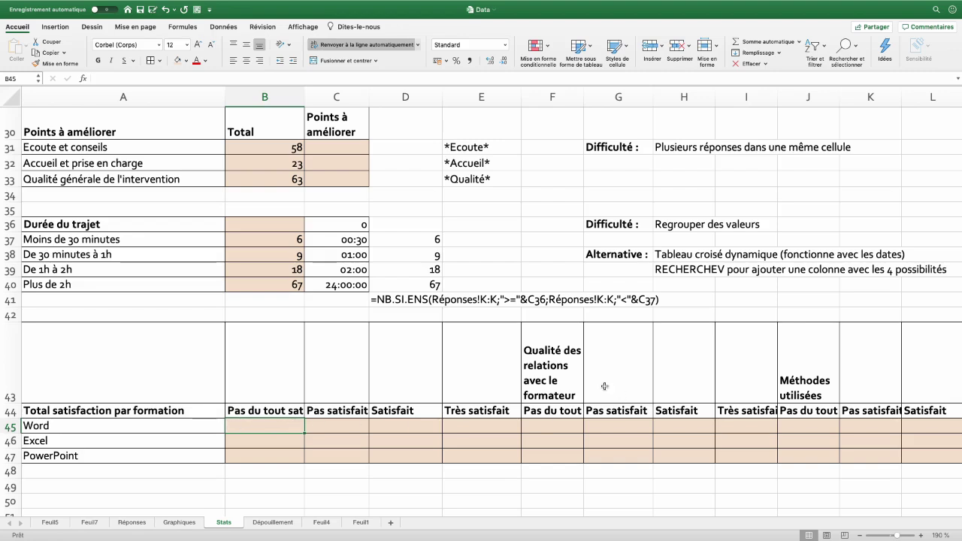
left_click(565, 378)
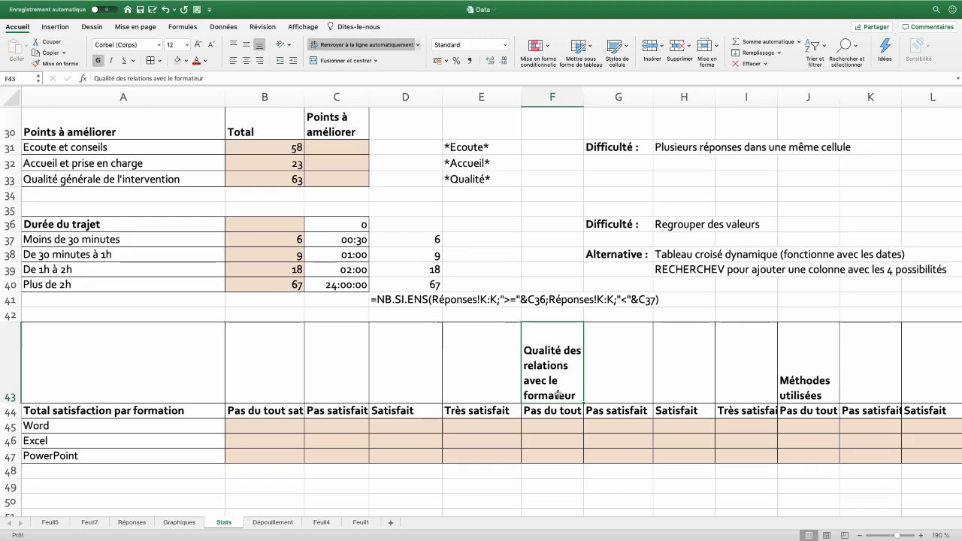
left_click(819, 397)
left_click(849, 401)
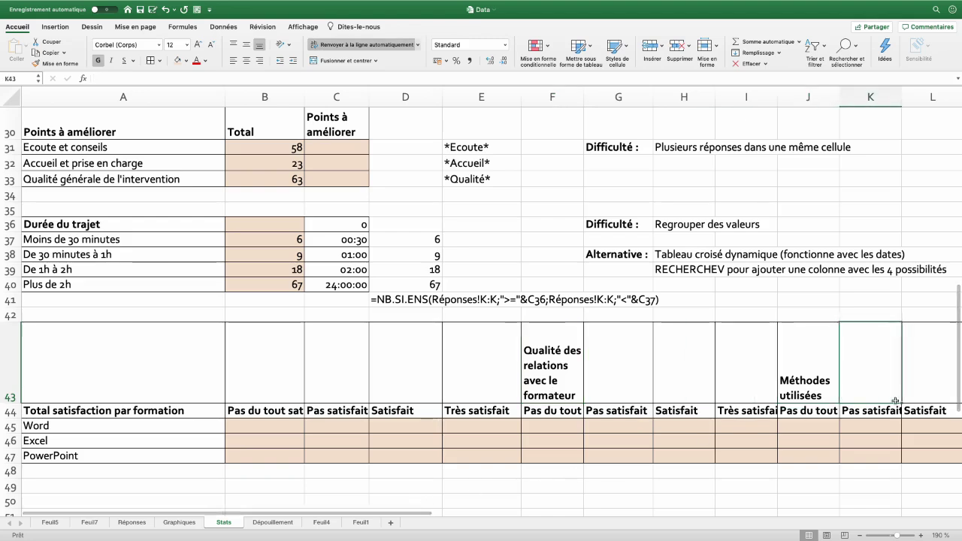
key("Right")
key("Right")
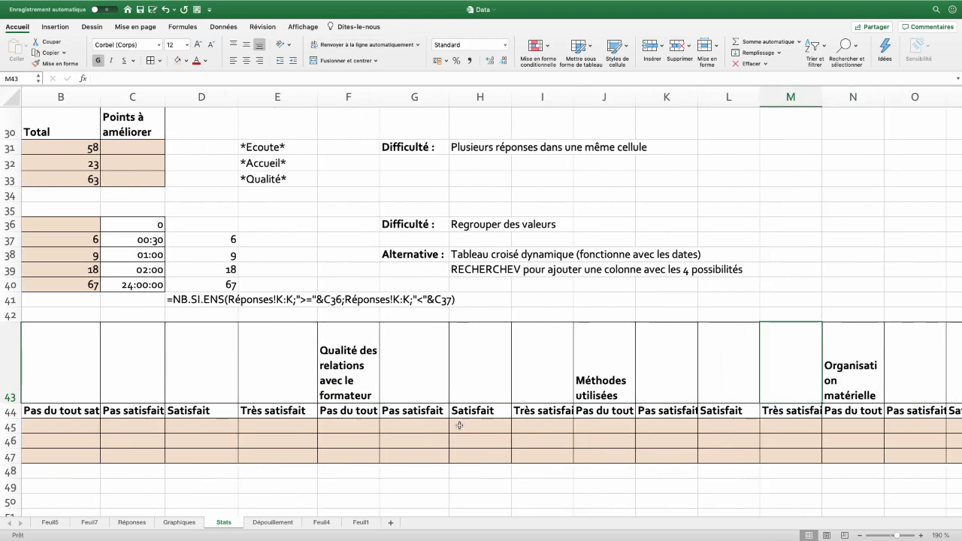
left_click(357, 427)
left_click(615, 428)
left_click(350, 433)
left_click(617, 425)
left_click(865, 424)
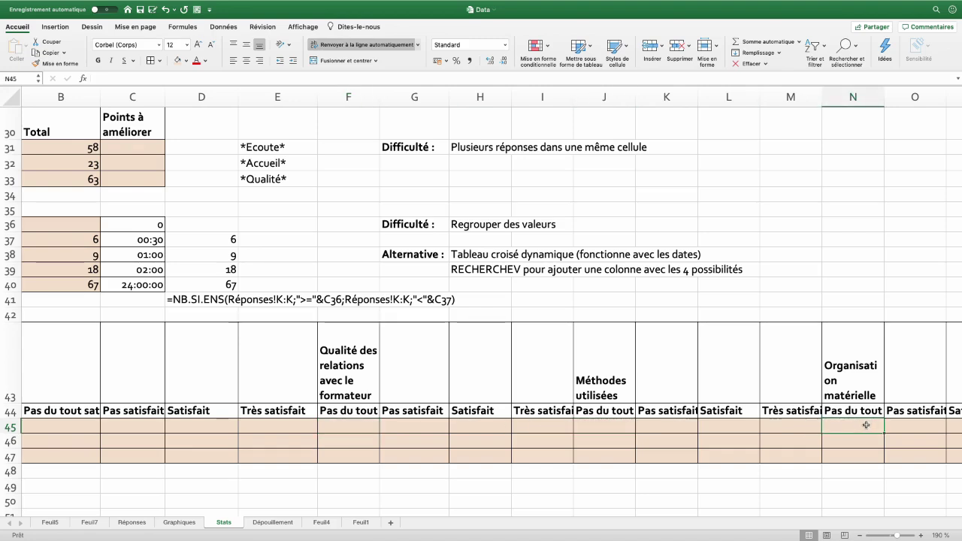
left_click(77, 428)
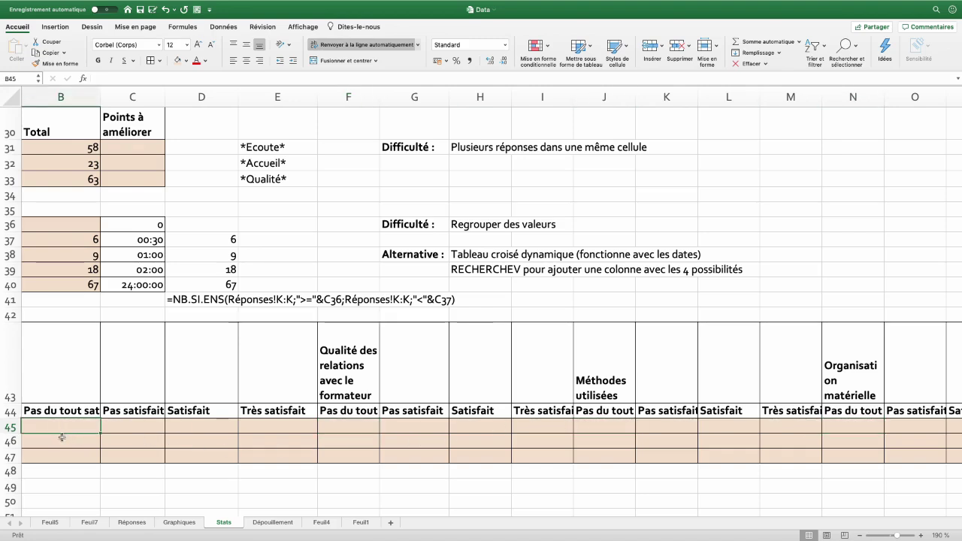
scroll(535, 375, "left", 2)
left_click(535, 379)
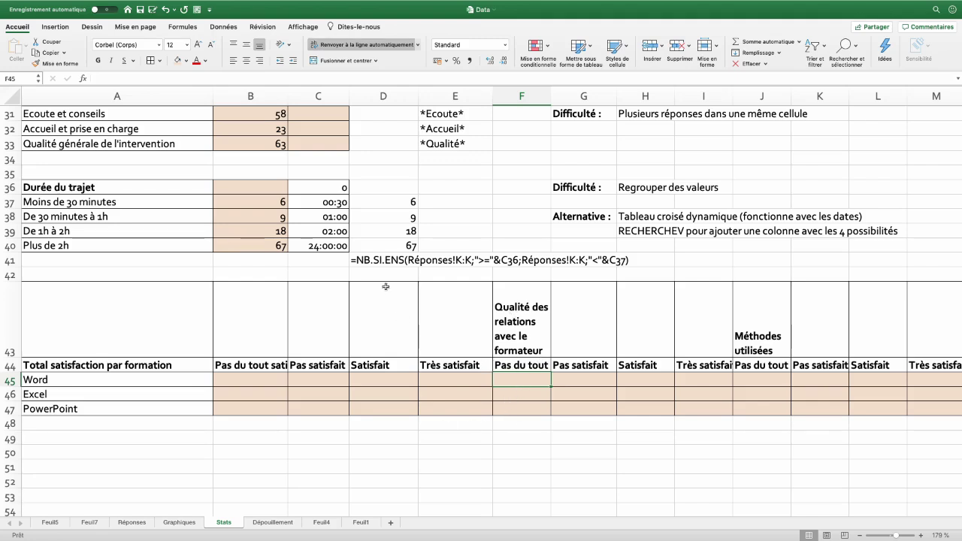
scroll(376, 253, "up", 1)
left_click_drag(45, 410, 58, 438)
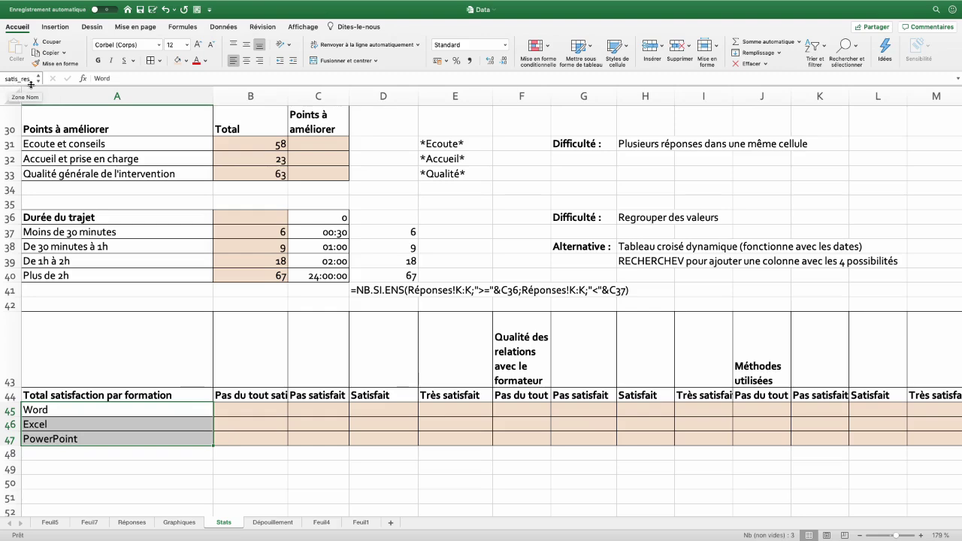
left_click(500, 356)
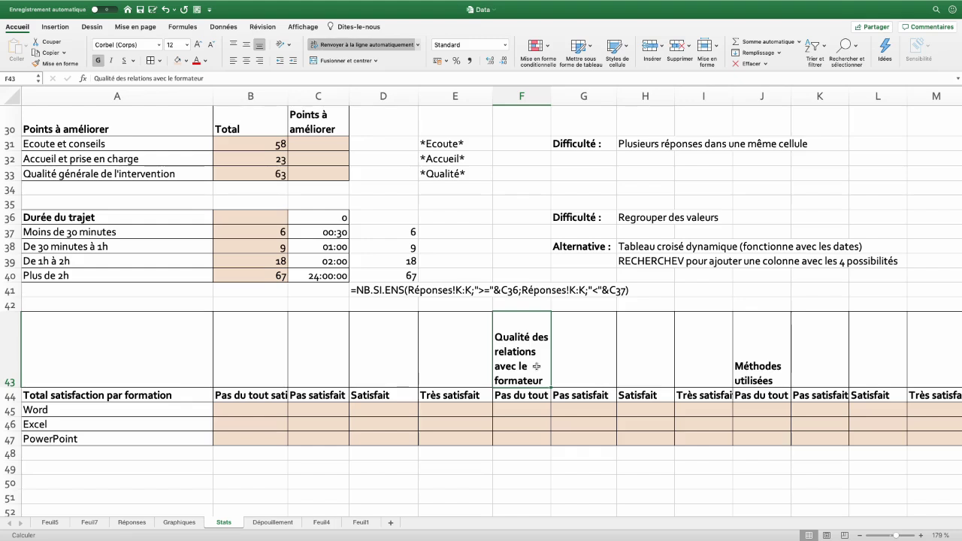
left_click_drag(523, 396, 693, 395)
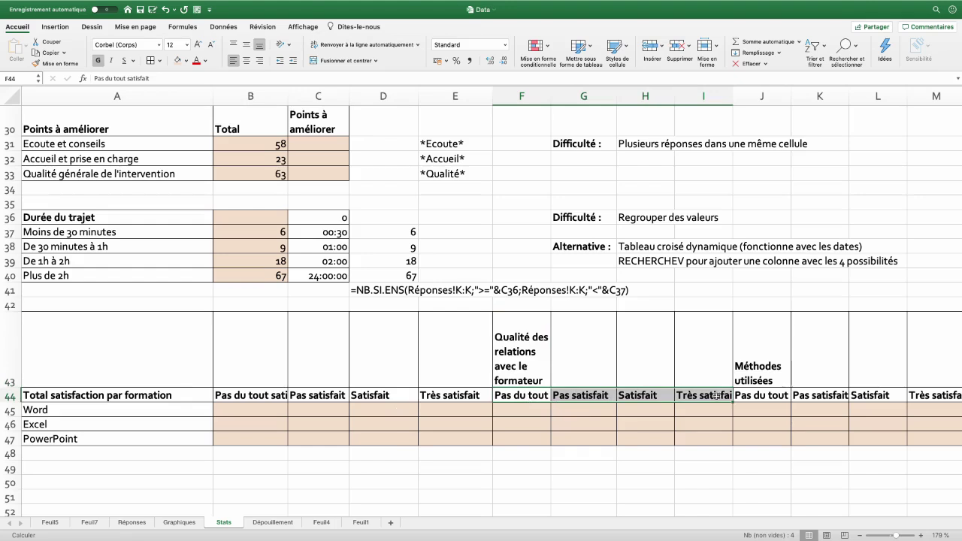
left_click(8, 78)
type("qualite_res")
Confirm the qualite_res name and start F45's NB.SI.ENS with the course column and Word/Excel/PowerPoint criteria
key("Return")
left_click(508, 409)
type("=nb.si.ens(")
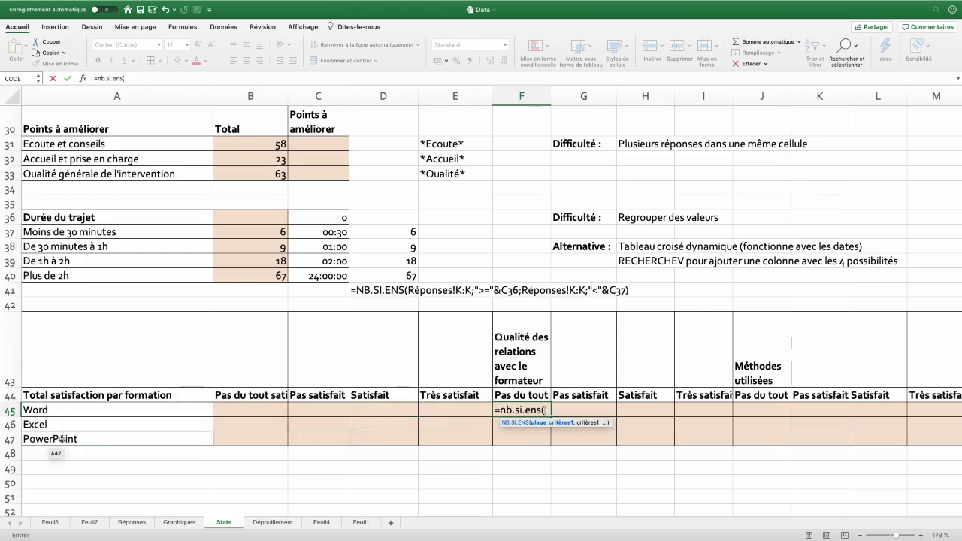
left_click(131, 522)
left_click(230, 96)
type(";")
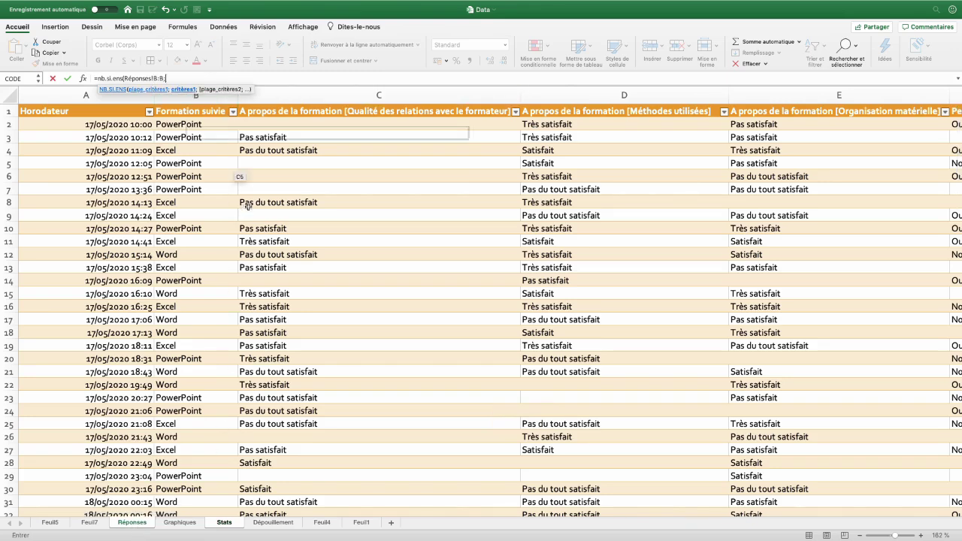
left_click(224, 521)
left_click_drag(75, 410, 134, 440)
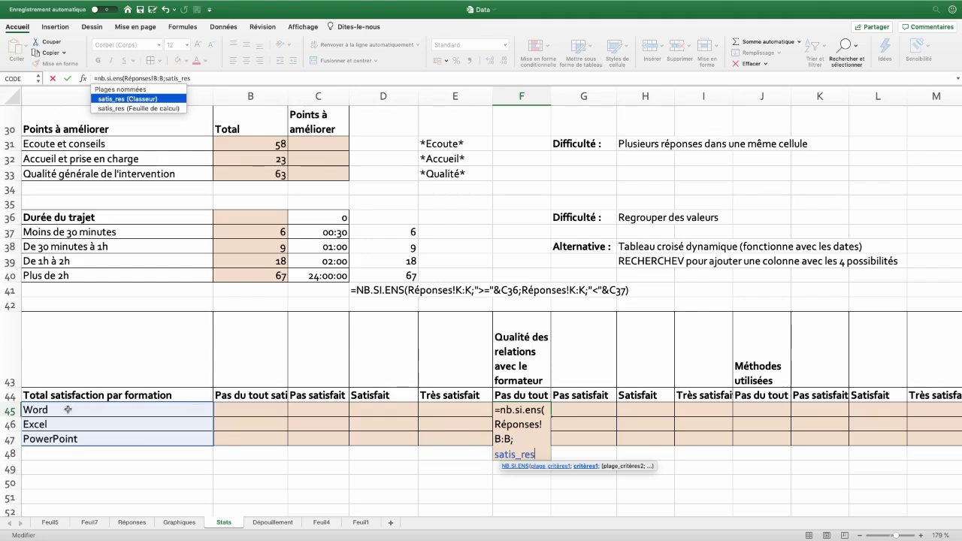
type(";")
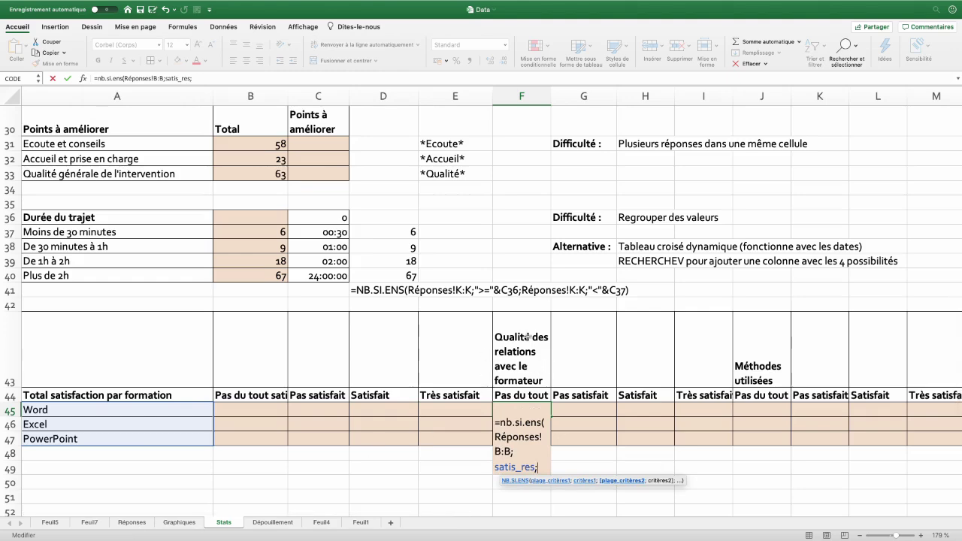
Add the relations-quality answers column and satisfaction-level headers as the second criteria pair, spilling the counts
left_click(132, 522)
left_click(378, 95)
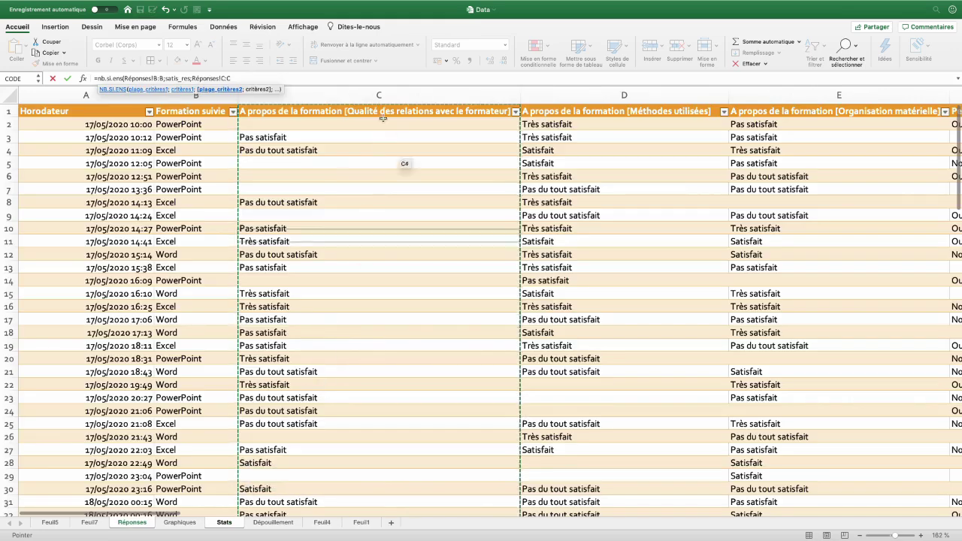
left_click(252, 77)
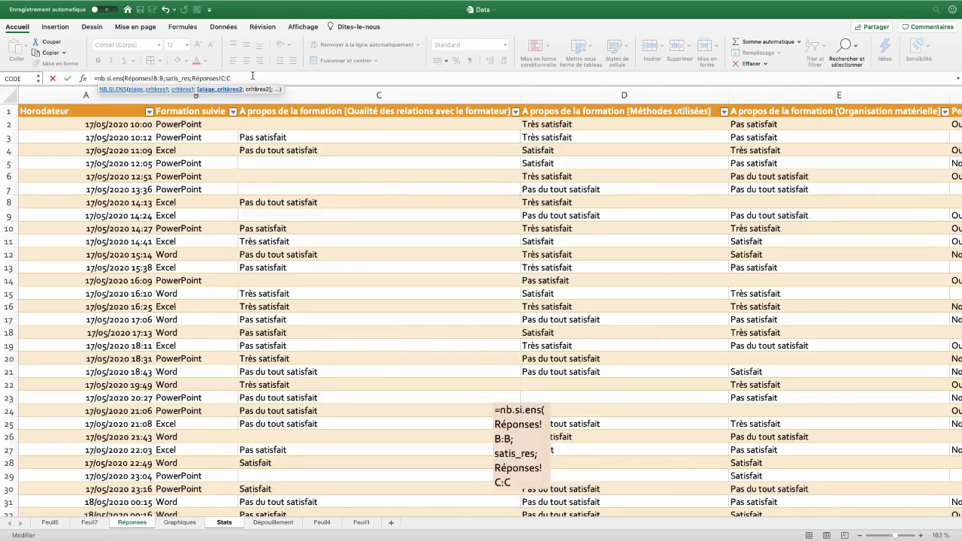
type(";")
left_click(224, 521)
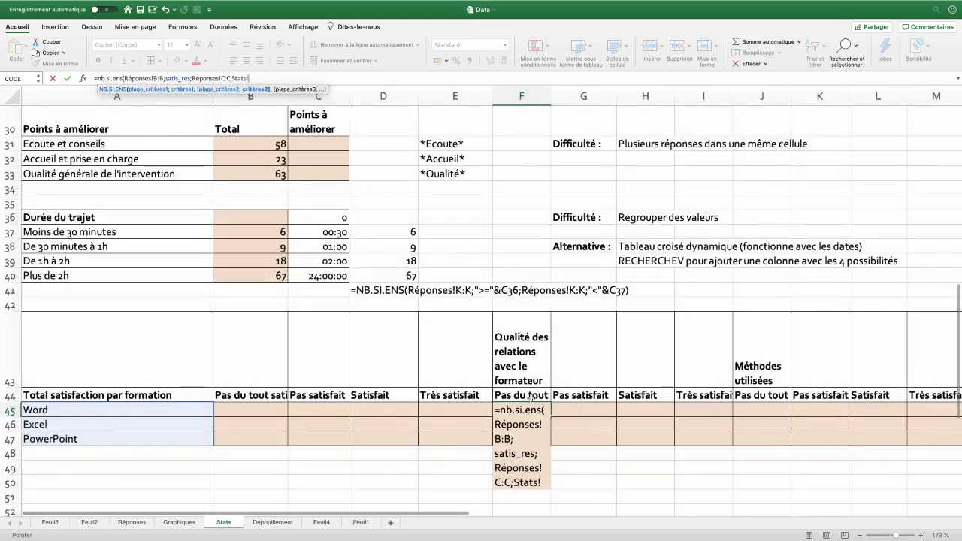
left_click_drag(518, 395, 703, 395)
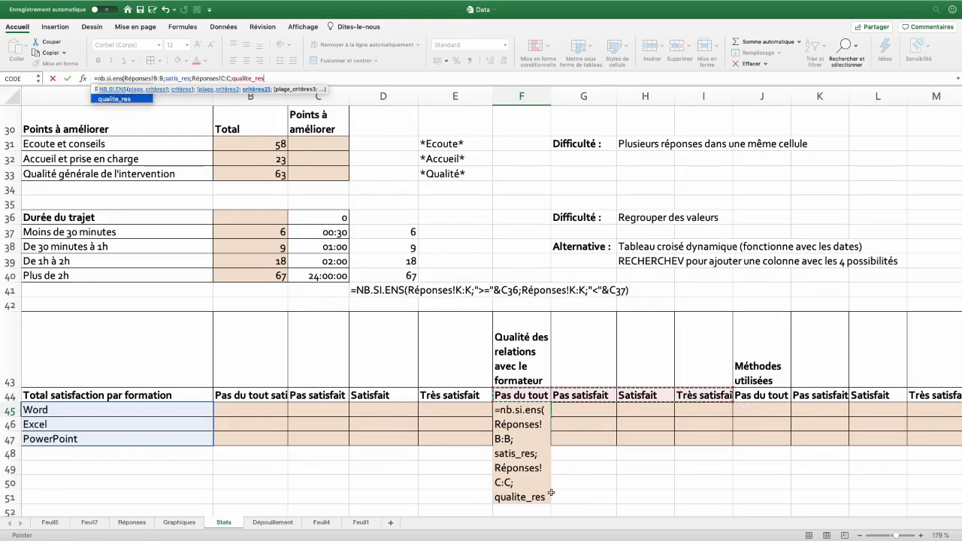
type(")")
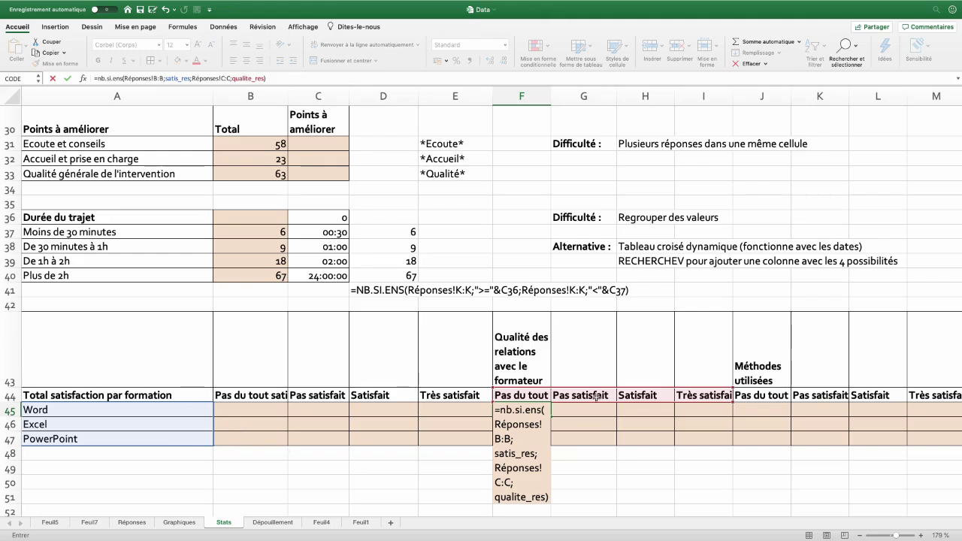
key("Return")
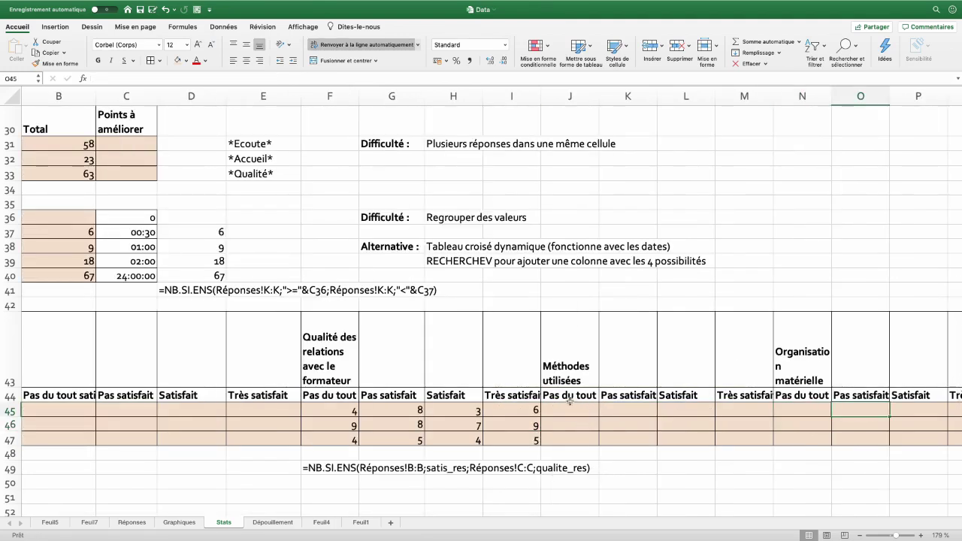
left_click_drag(569, 395, 744, 395)
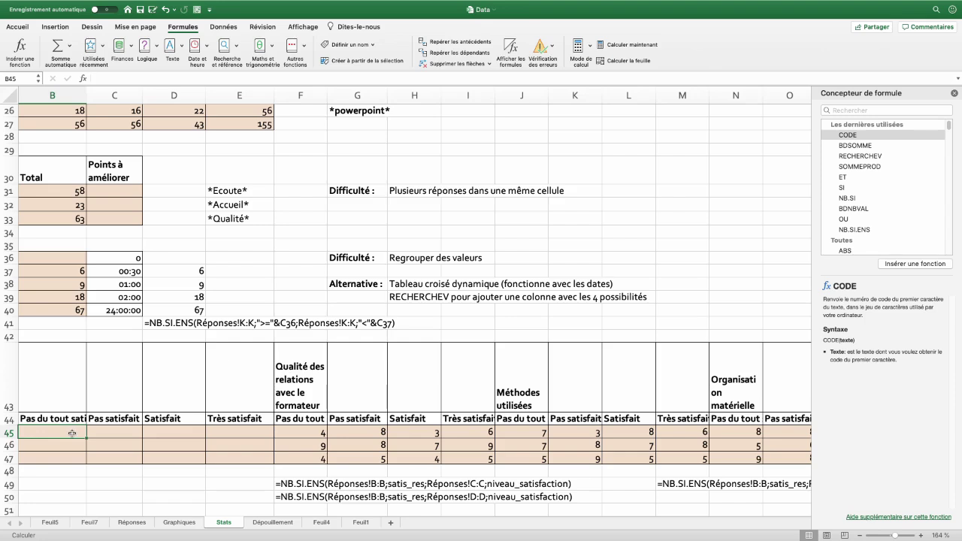
Enter =F45+J45+N45 in B45 and fill it across to E45 and down to row 47
type("=")
left_click(309, 433)
type("+")
left_click(532, 431)
type("+")
left_click(732, 431)
key("Return")
key("Up")
left_click_drag(87, 440, 267, 440)
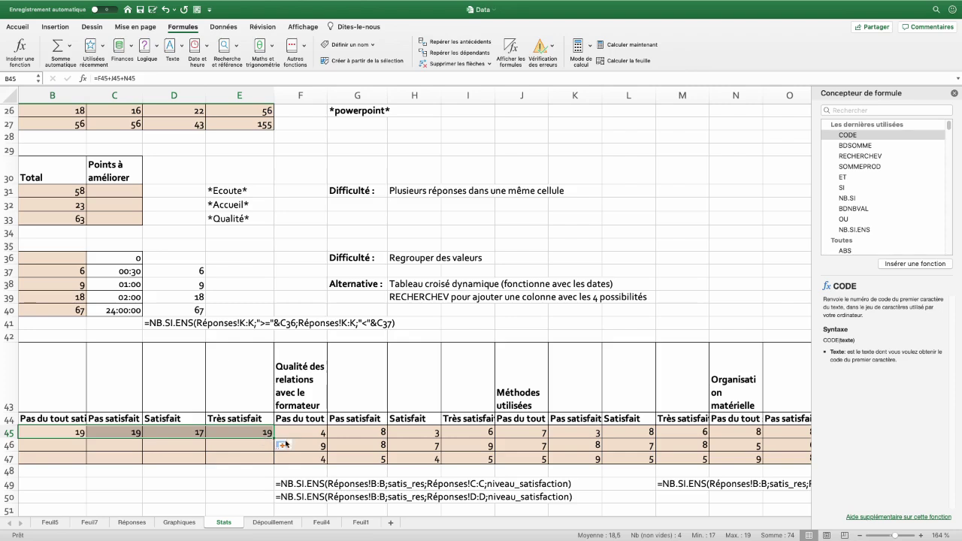
left_click_drag(274, 439, 233, 466)
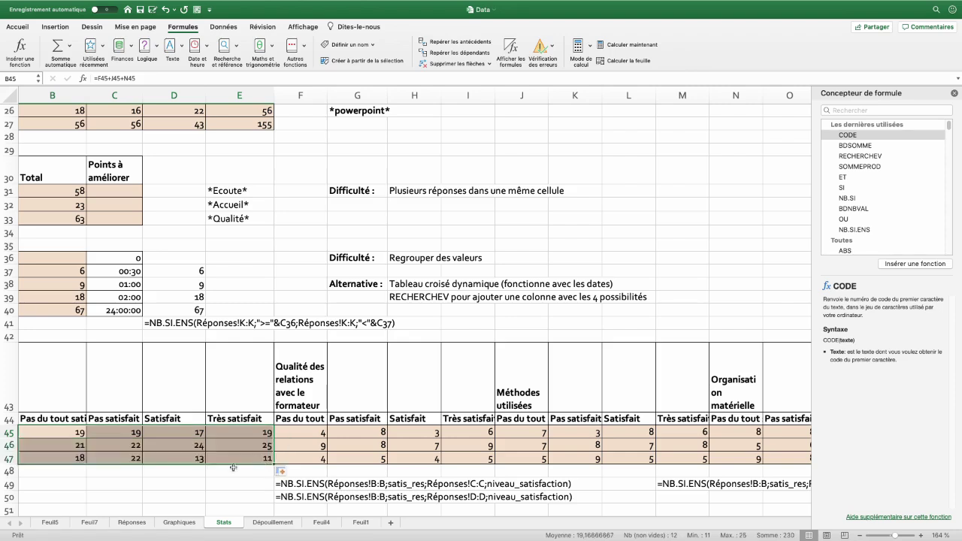
key("ctrl+Page_Up")
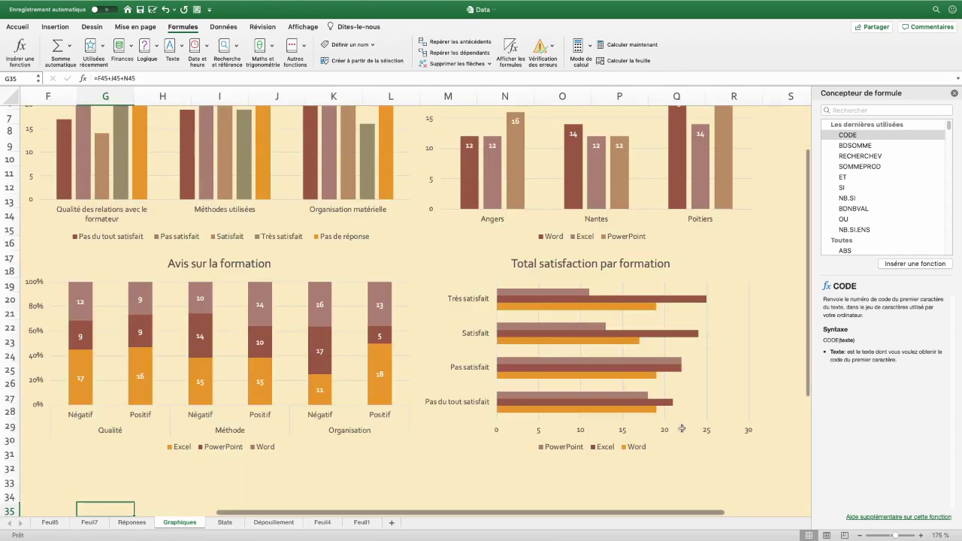
Select the A44:E47 totals table on Stats and insert a 2D clustered bar chart
mouse_move(578, 296)
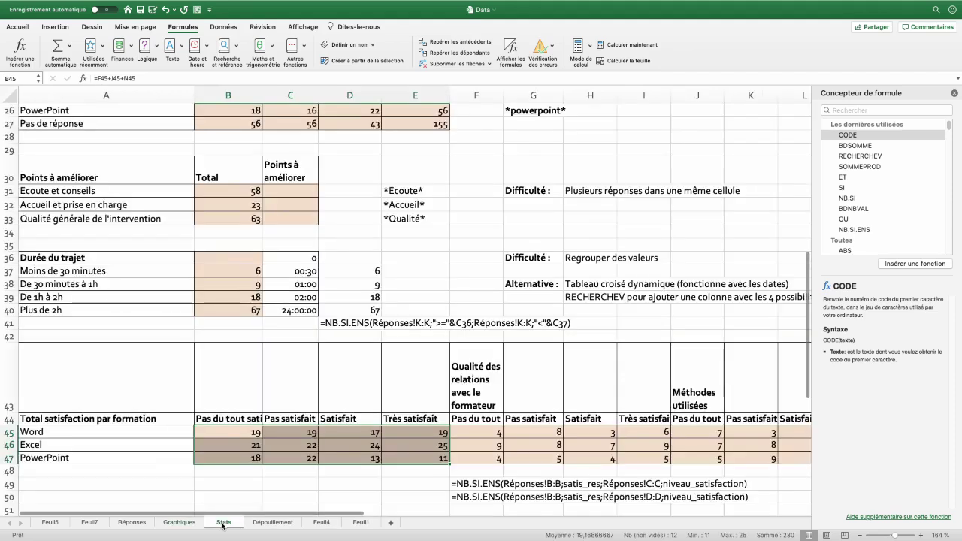
left_click(224, 521)
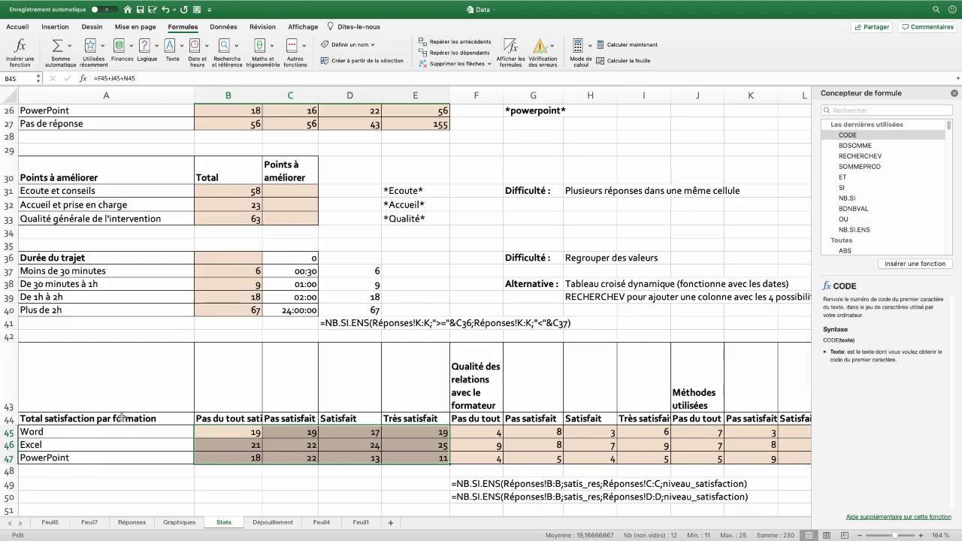
left_click_drag(122, 418, 402, 457)
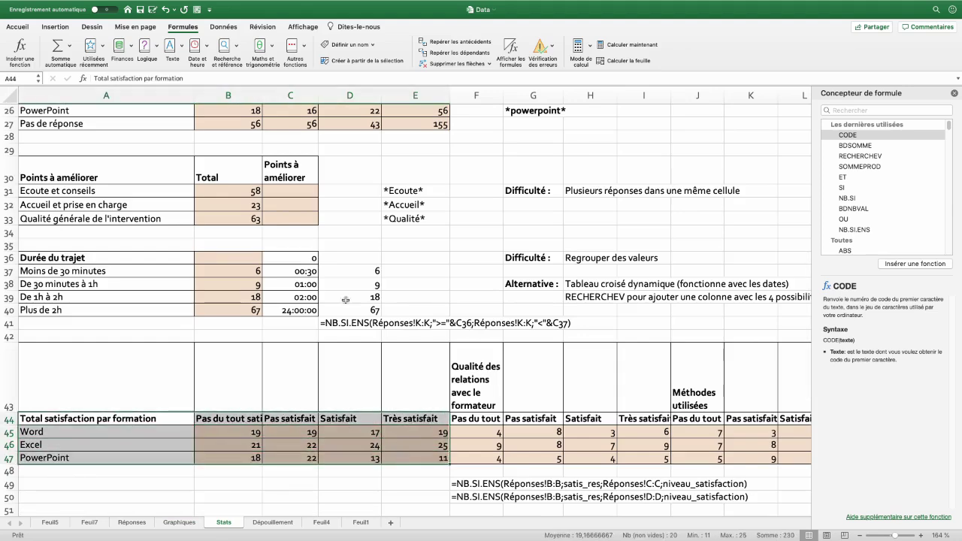
left_click(55, 26)
left_click(479, 44)
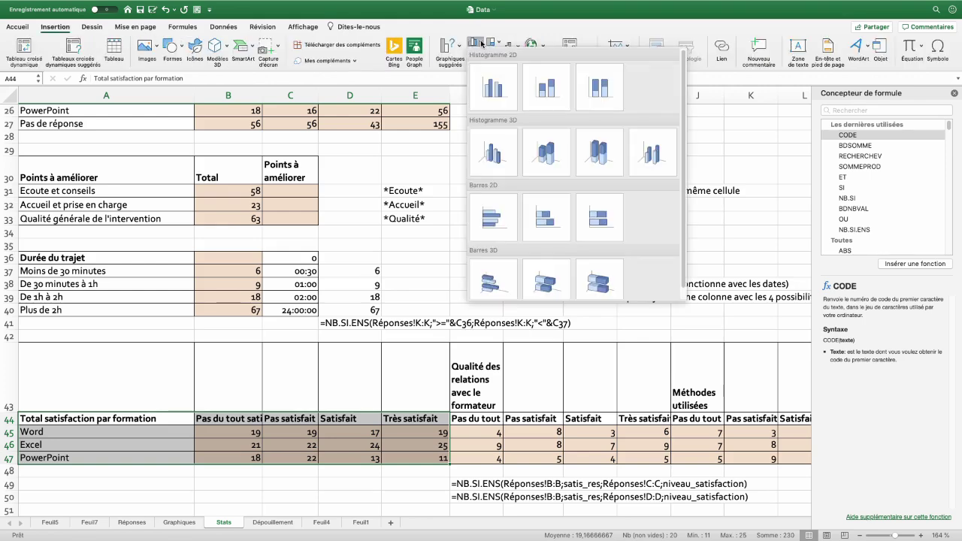
left_click(493, 218)
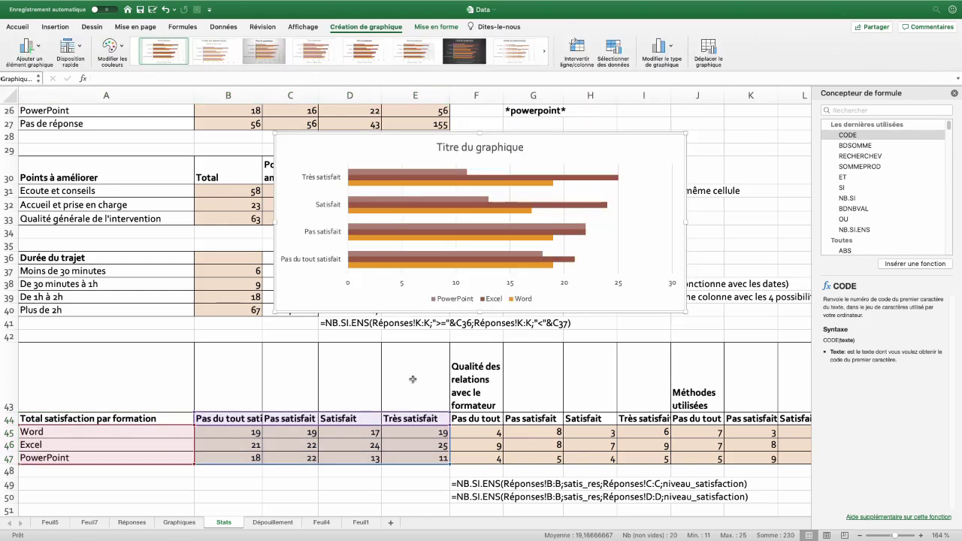